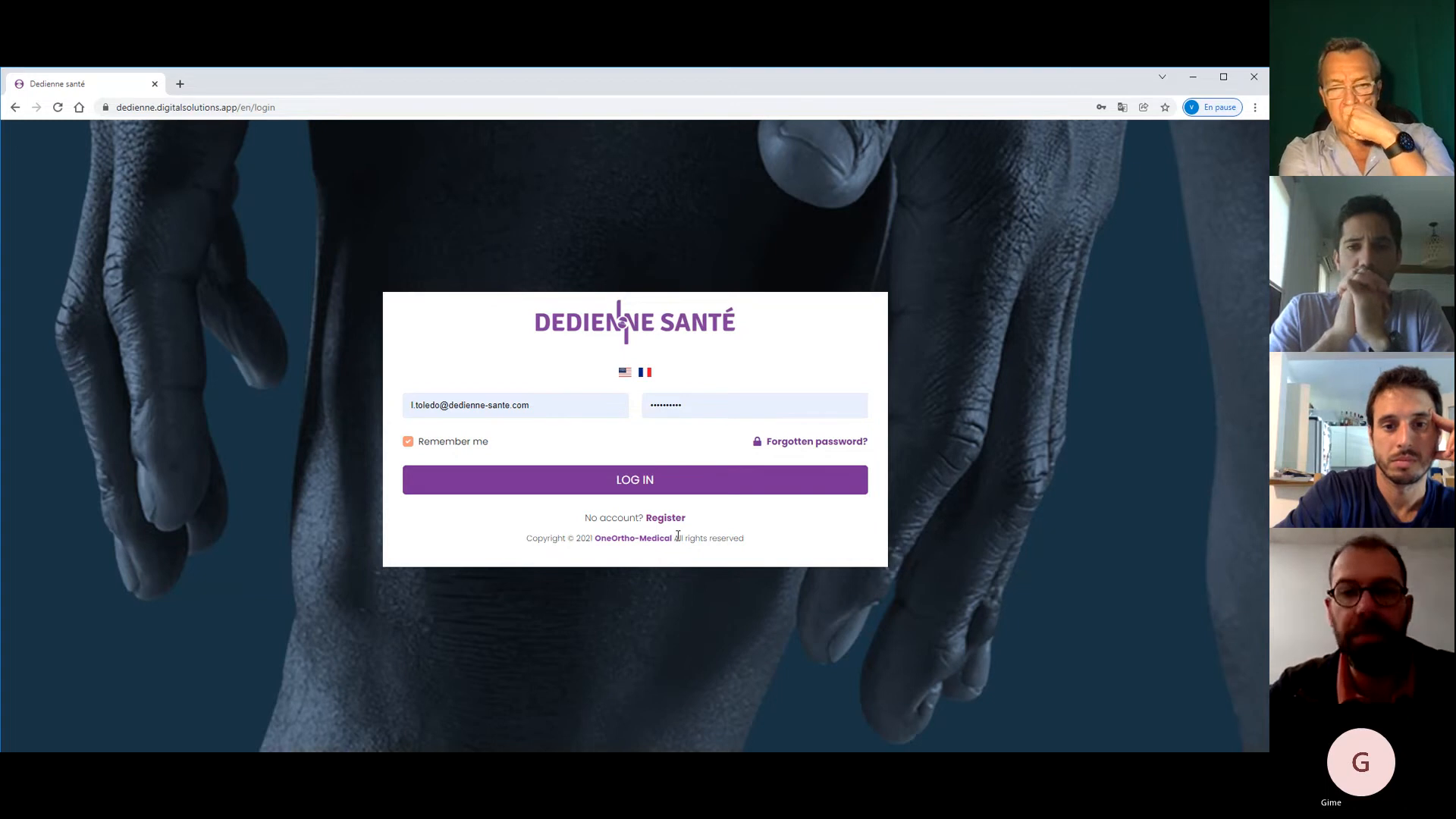
# - Log in to Dedienne Santé to reach the Tableau de bord dashboard
pyautogui.click(639, 489)
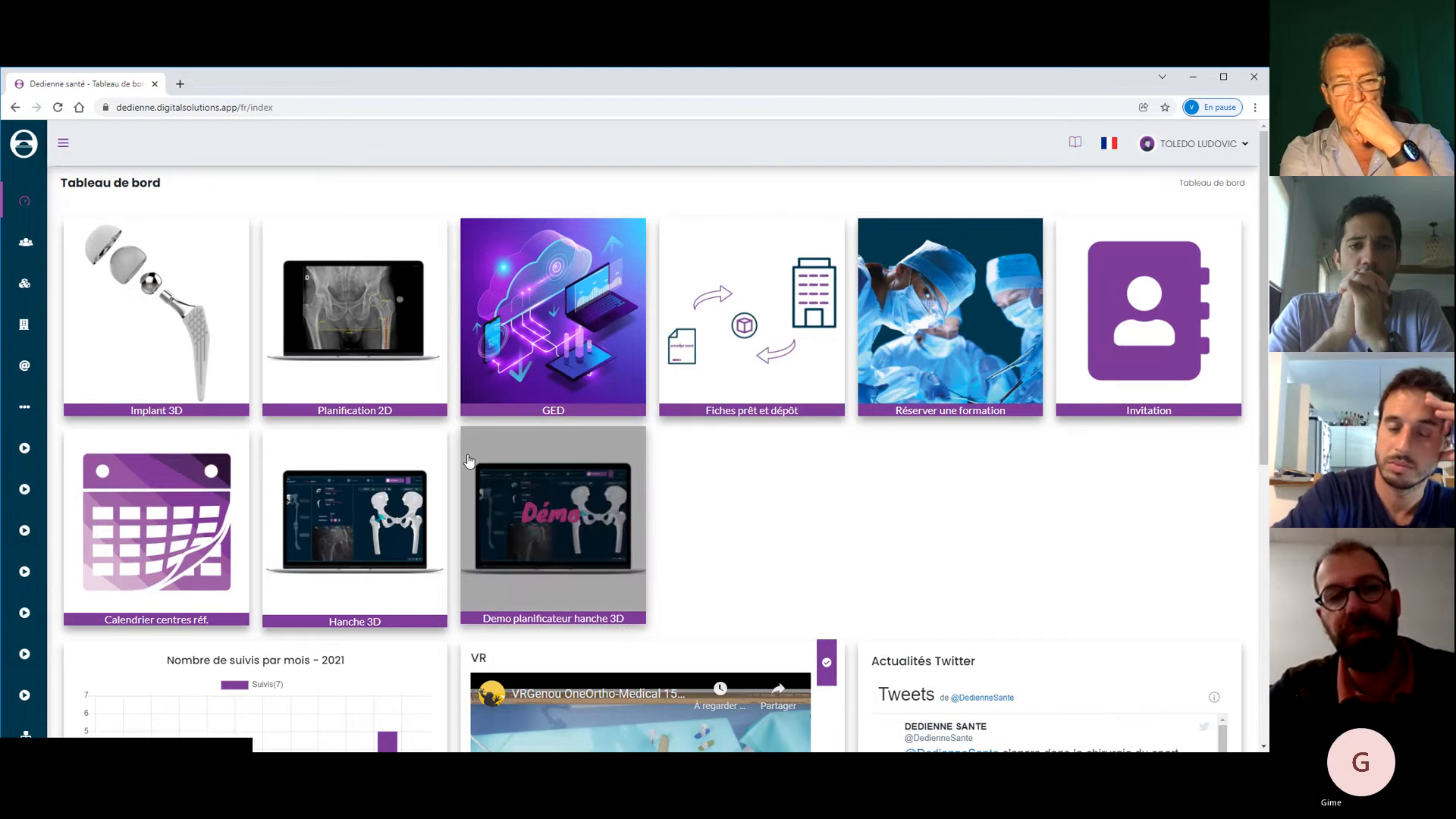
# - Open Planification 2D and enter the patient's surname and first name, side Gauche, and Avancée mode
pyautogui.click(364, 350)
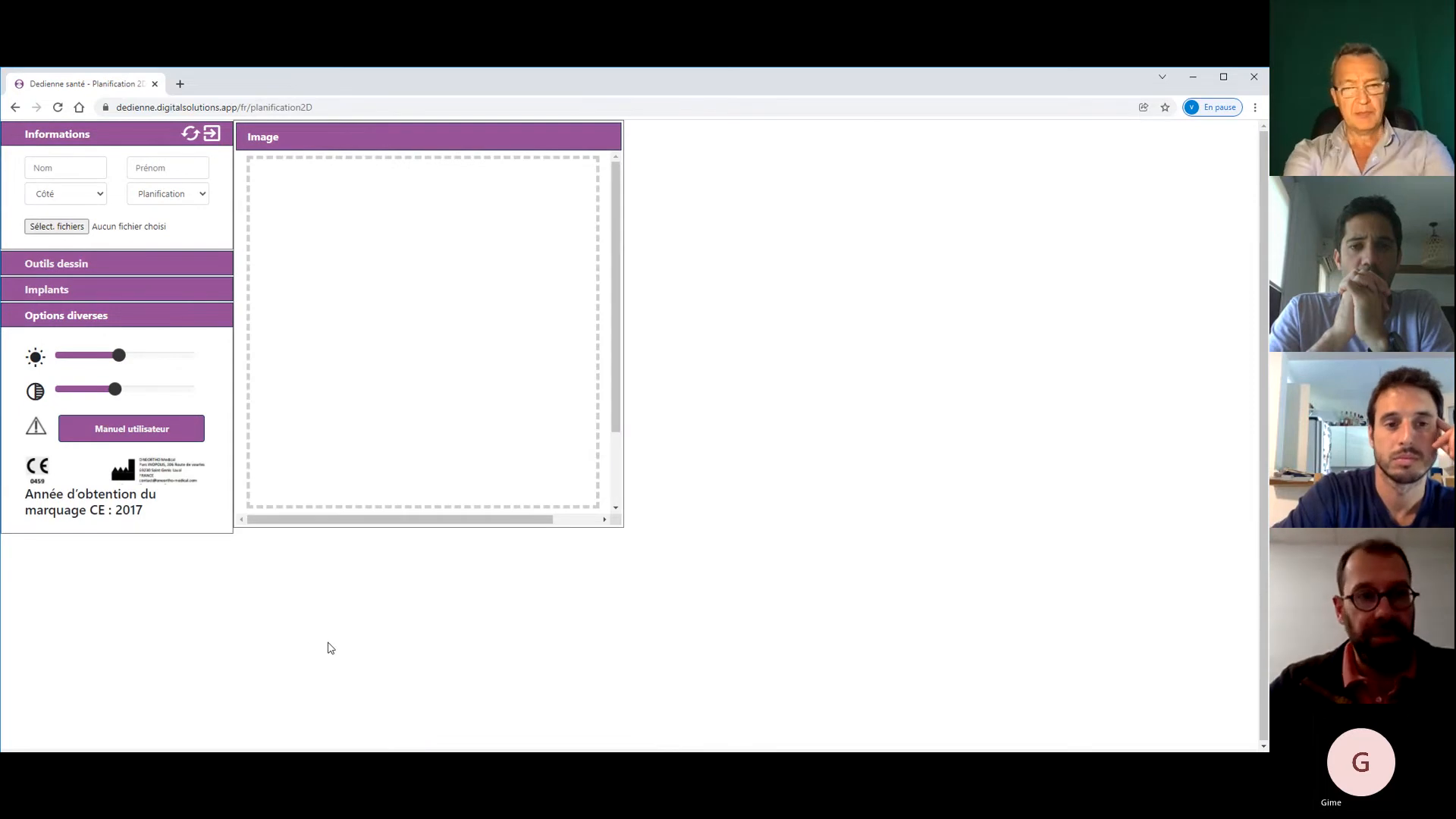
pyautogui.click(52, 169)
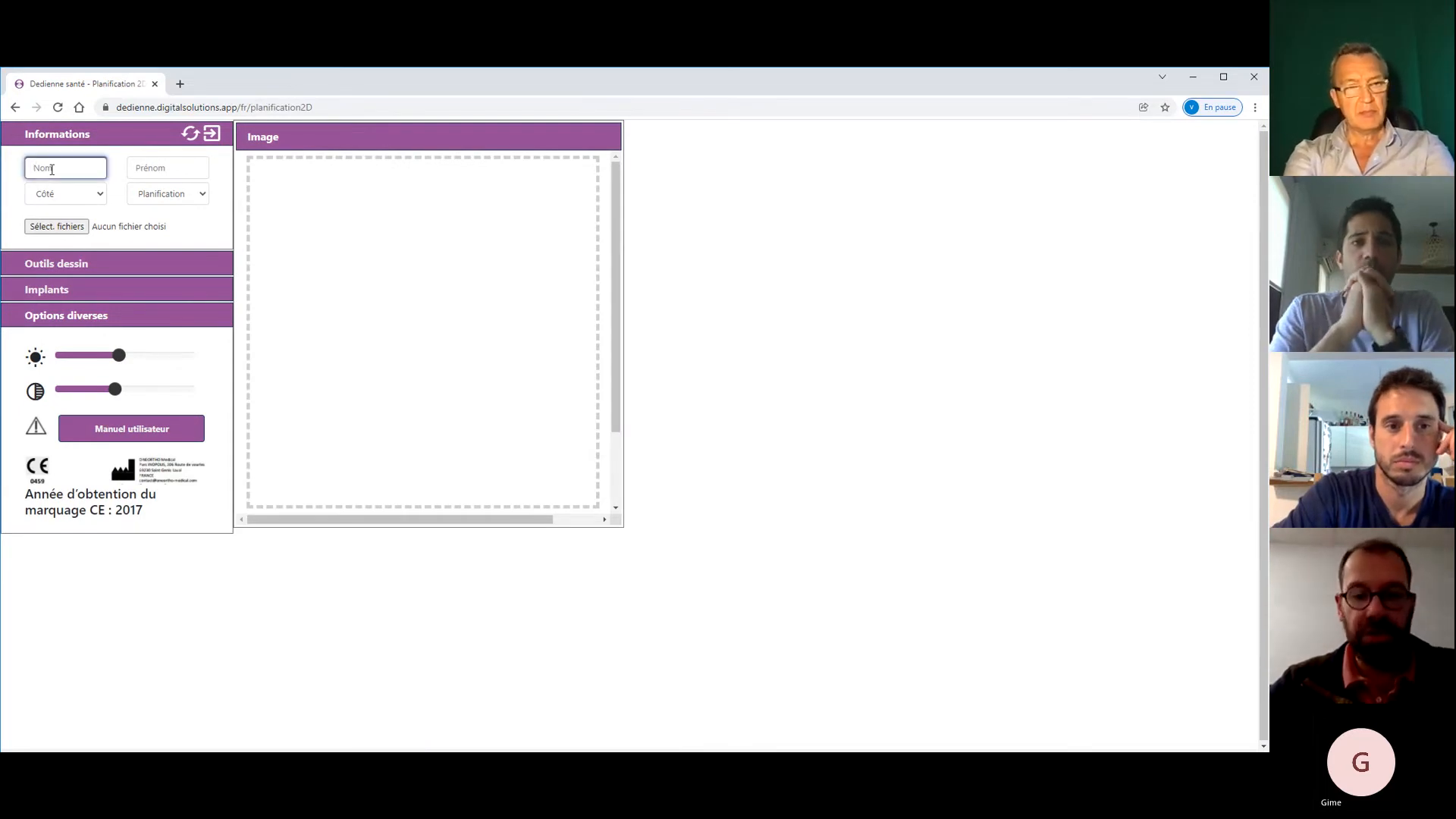
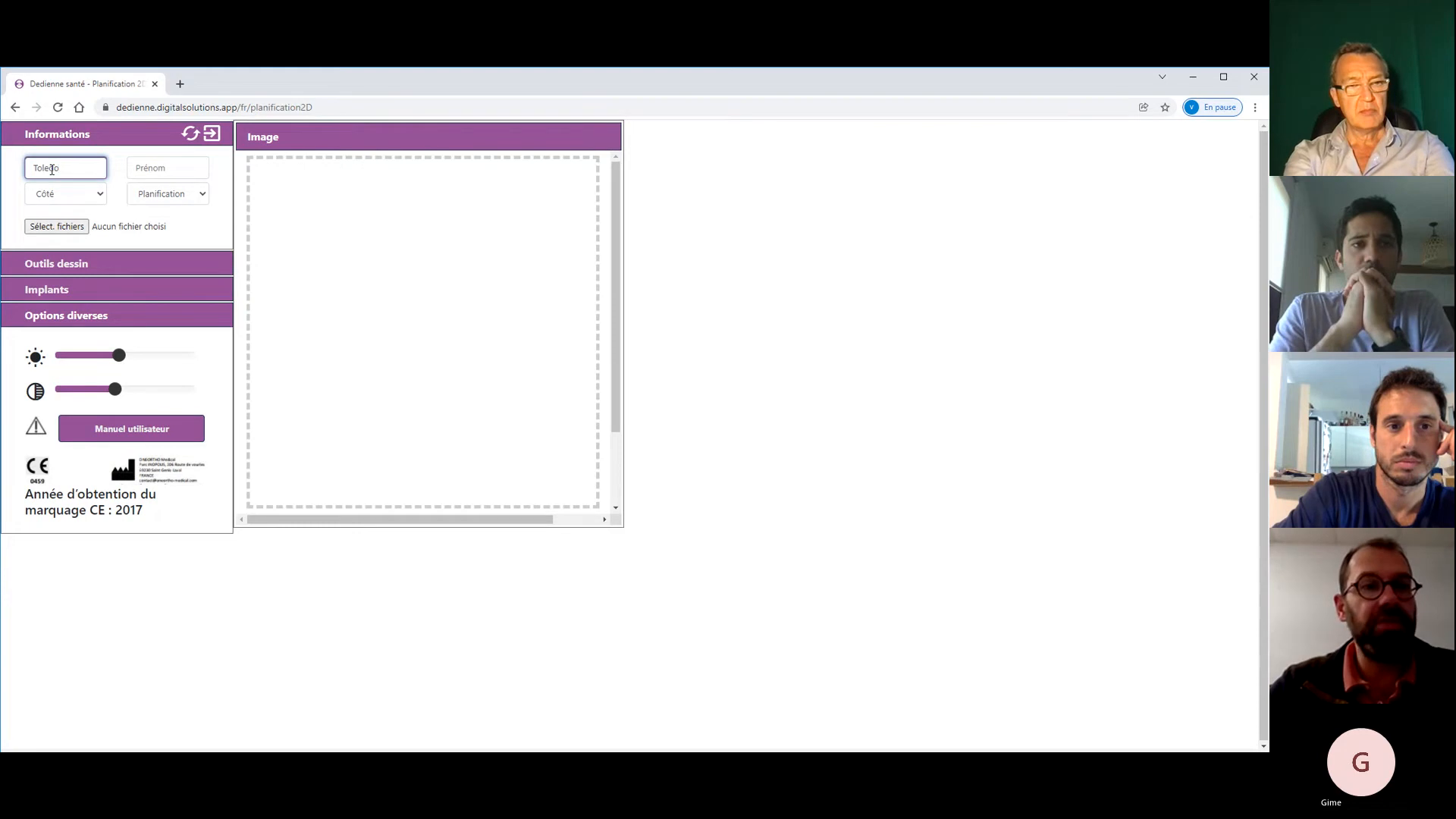
pyautogui.click(150, 173)
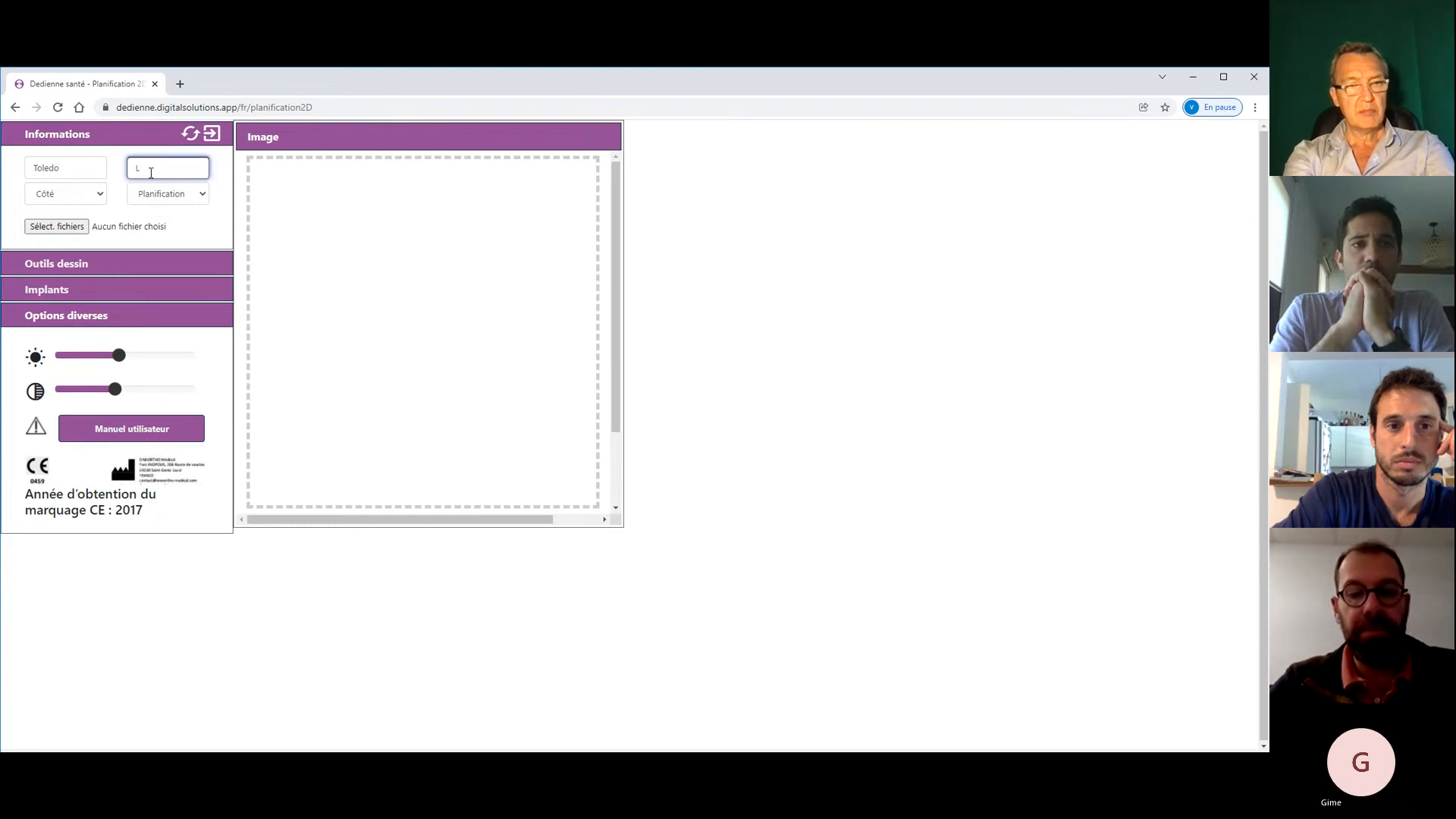
pyautogui.press('Tab')
pyautogui.press('Tab')
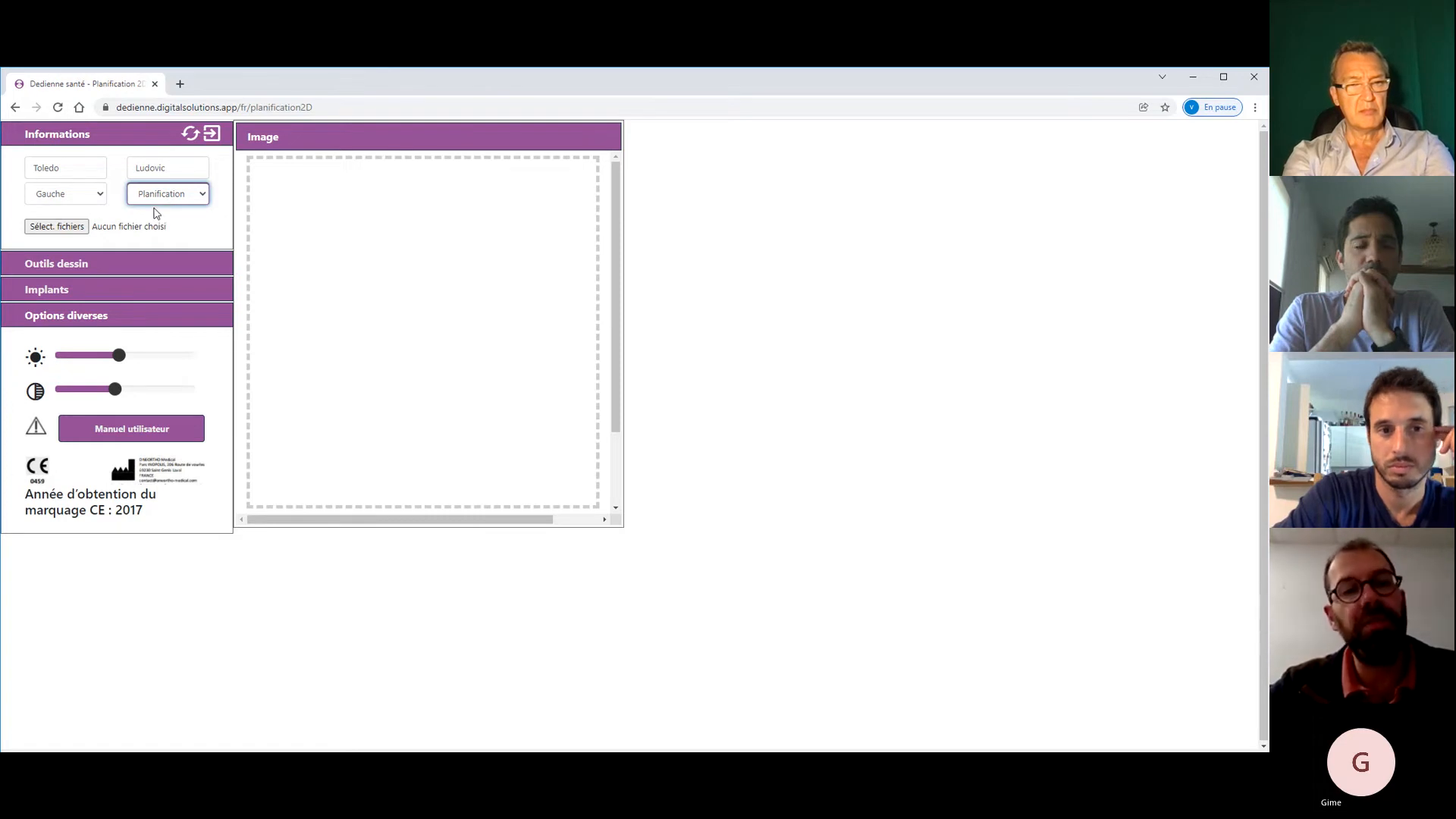
pyautogui.press('Down')
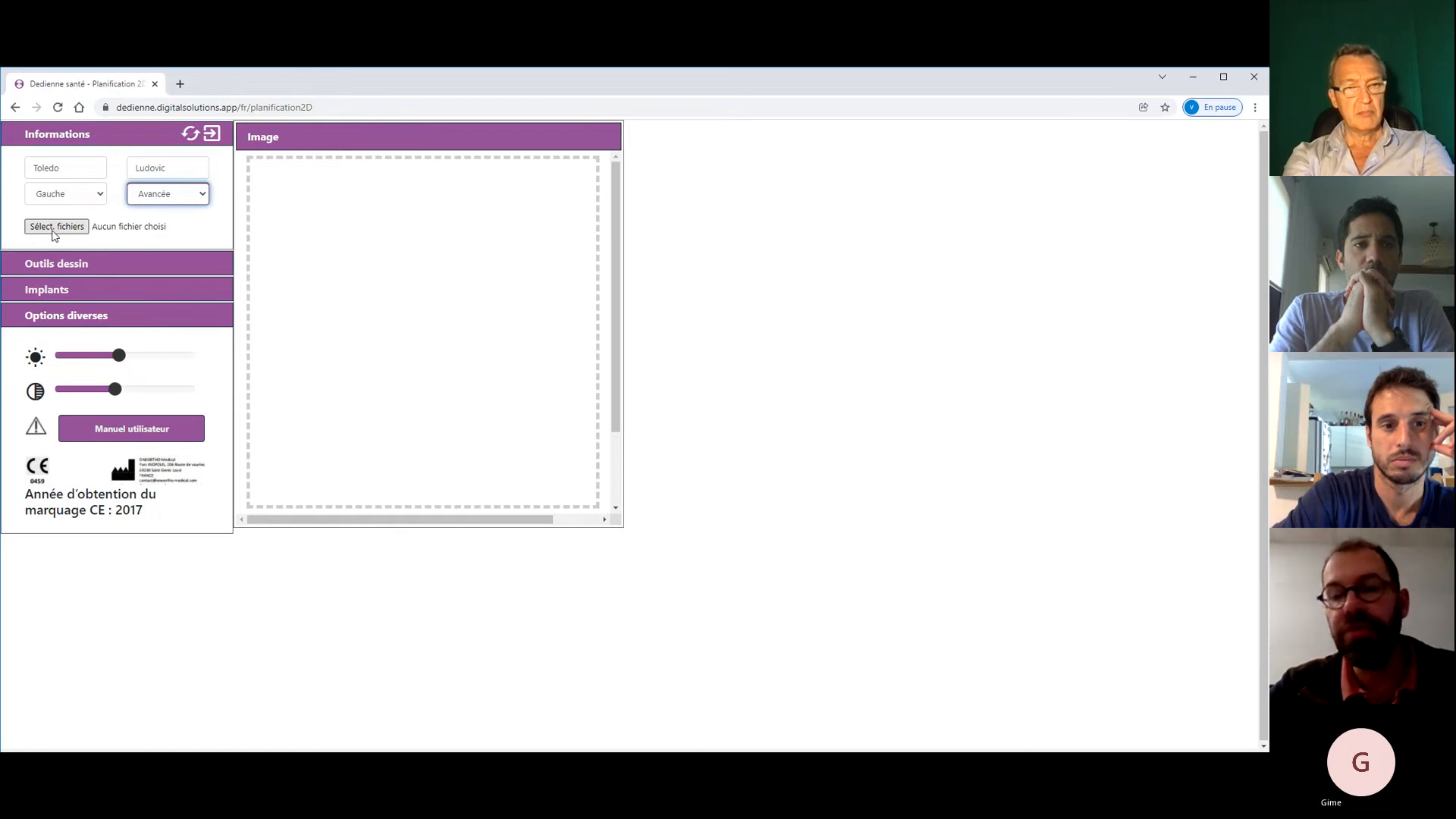
# - Load IMG_0098 (002).JPG from the Bureau folder into the planner
pyautogui.click(54, 226)
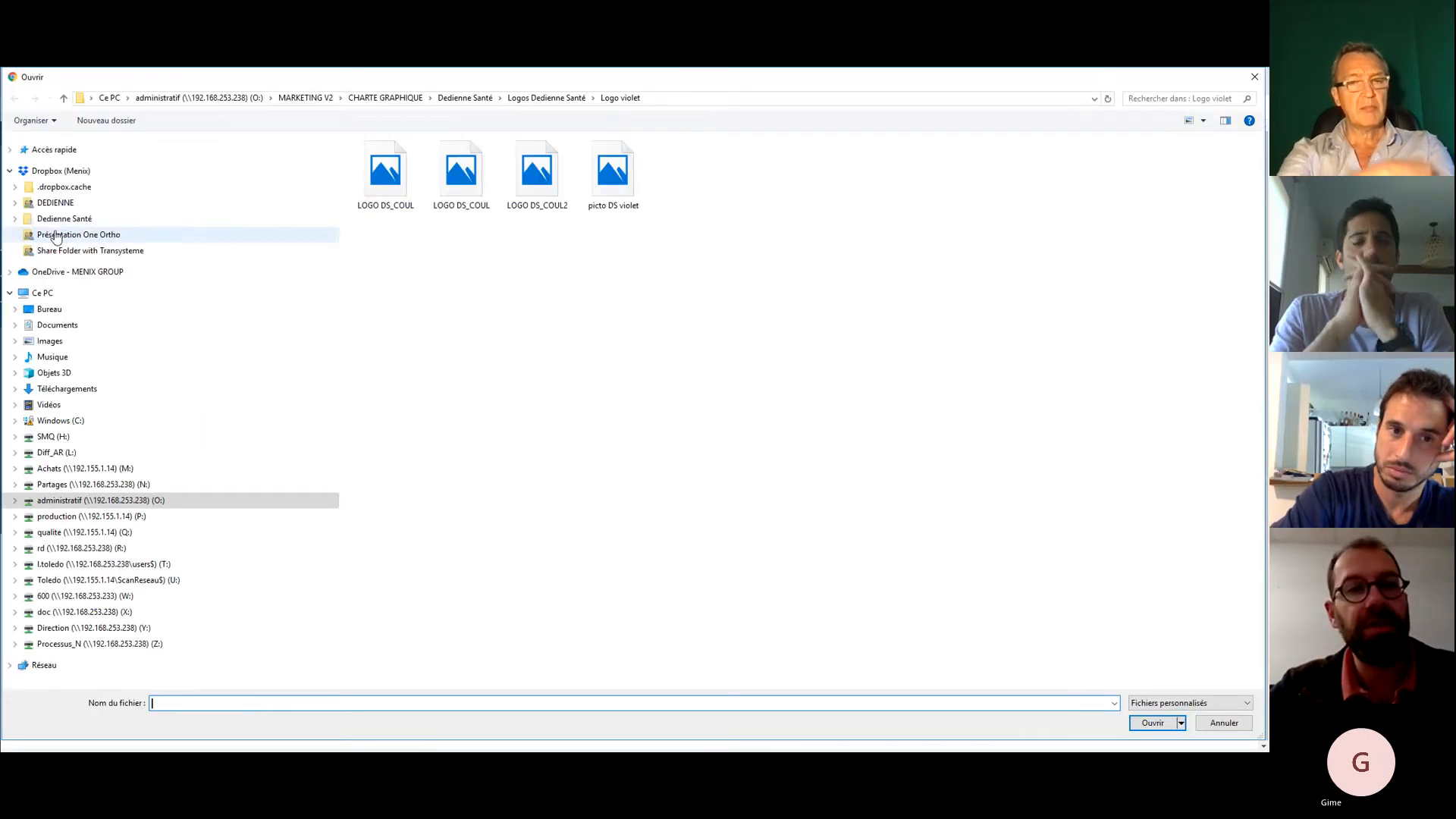
pyautogui.click(47, 314)
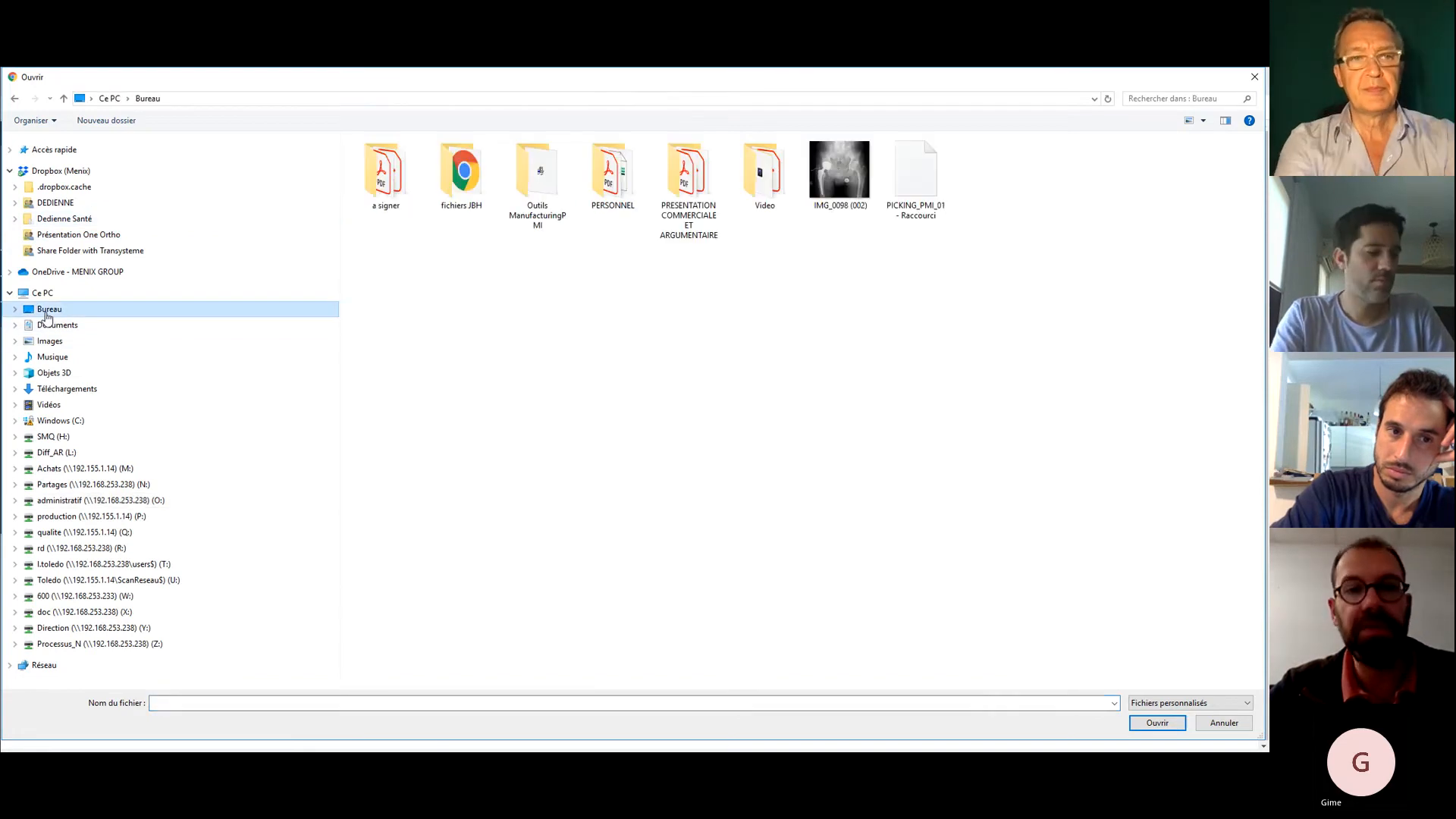
pyautogui.click(835, 186)
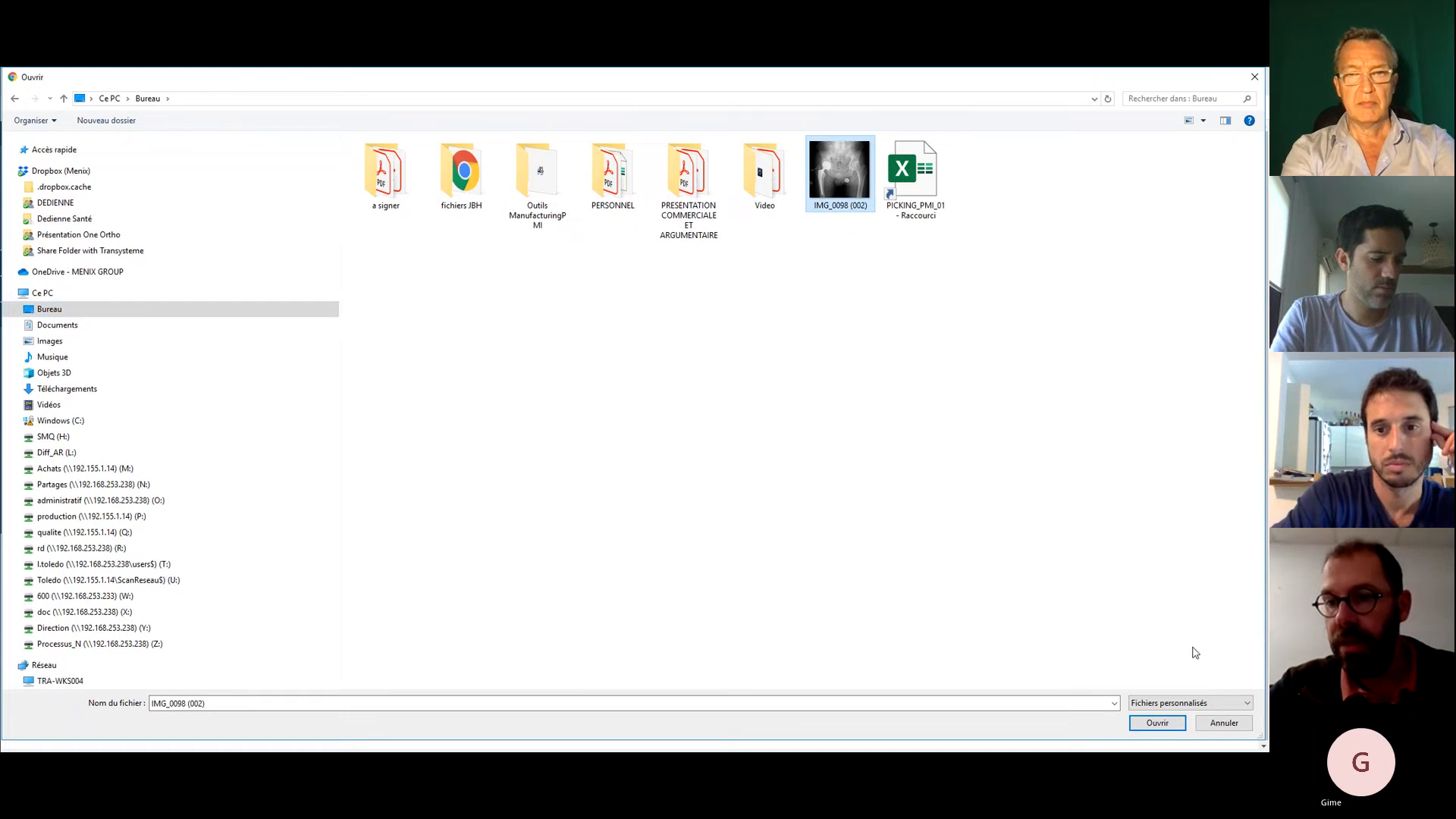
pyautogui.click(1157, 723)
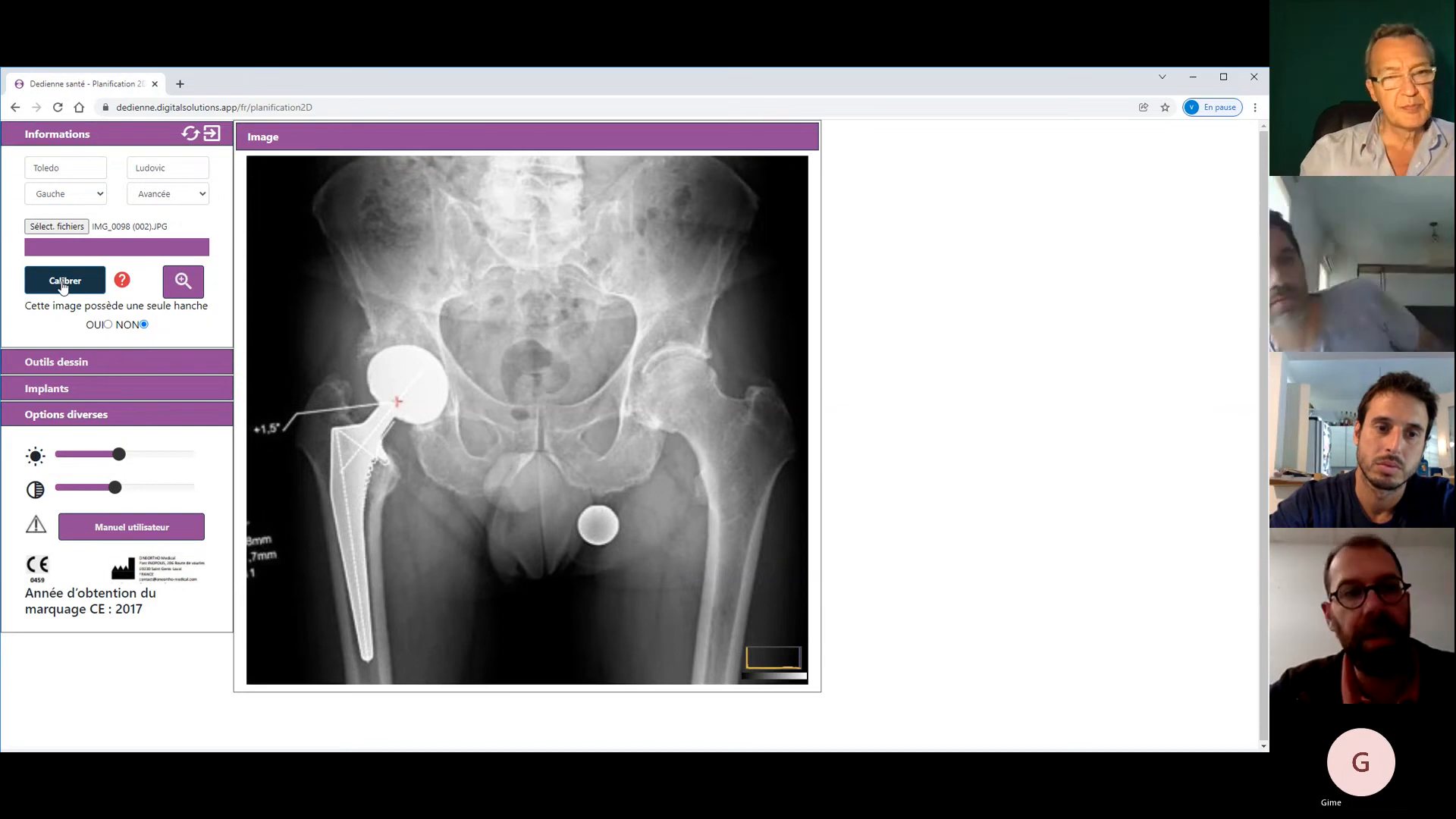
# - Start calibration with a 28 mm reference marker size
pyautogui.click(64, 283)
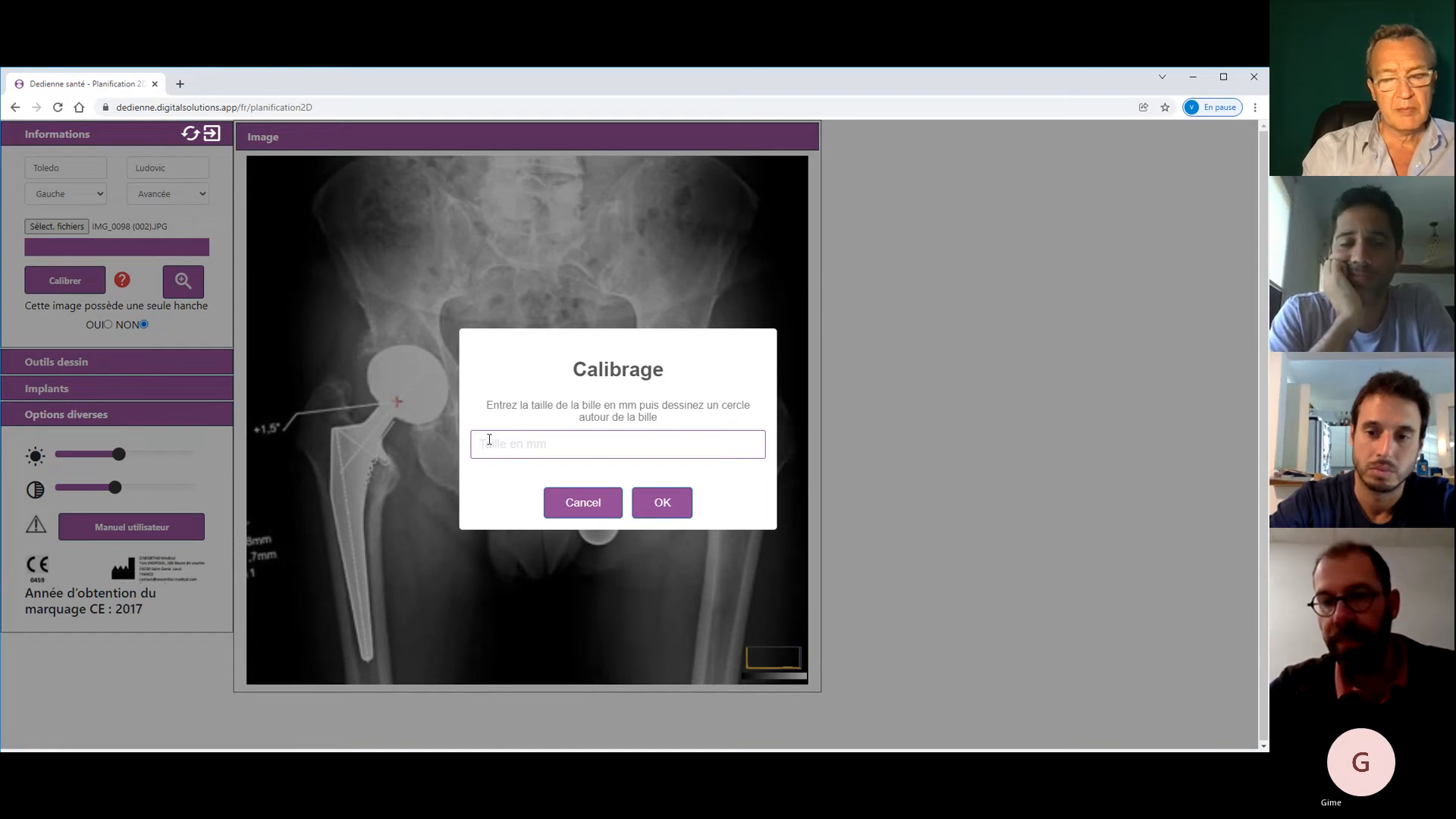
pyautogui.write('28')
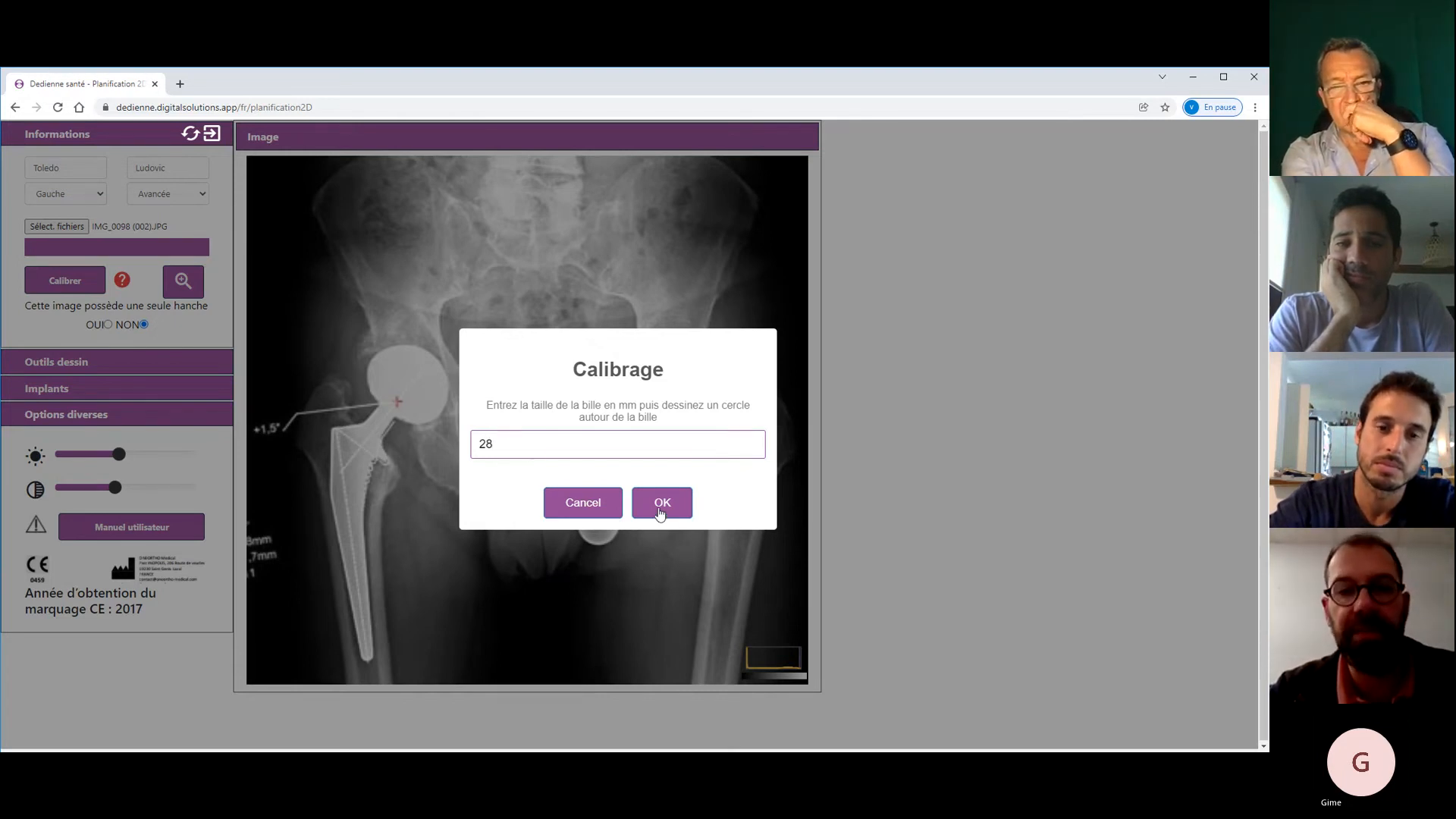
pyautogui.click(660, 509)
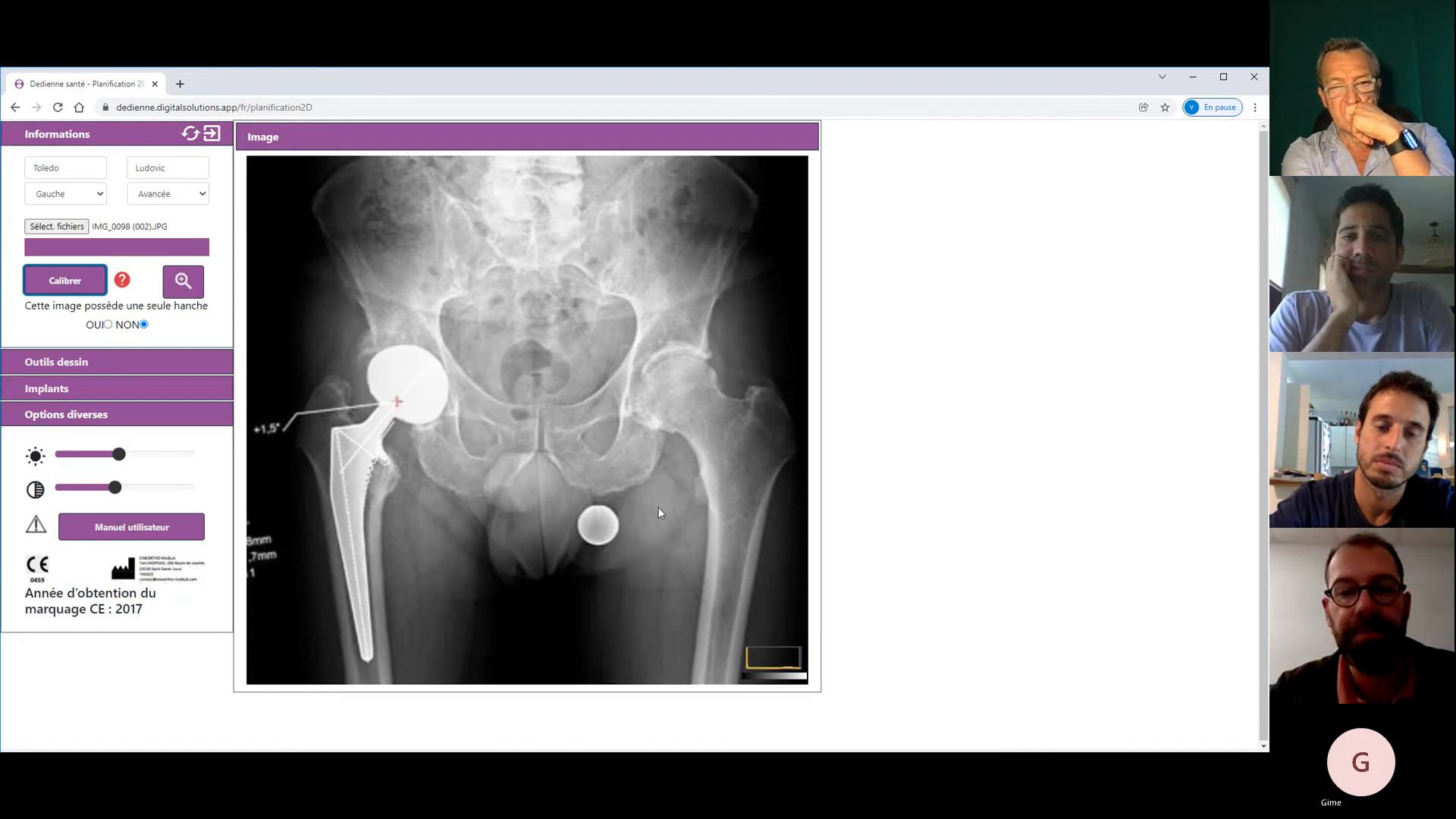
# - Fit the calibration circle snugly around the marker ball and validate it
pyautogui.click(599, 520)
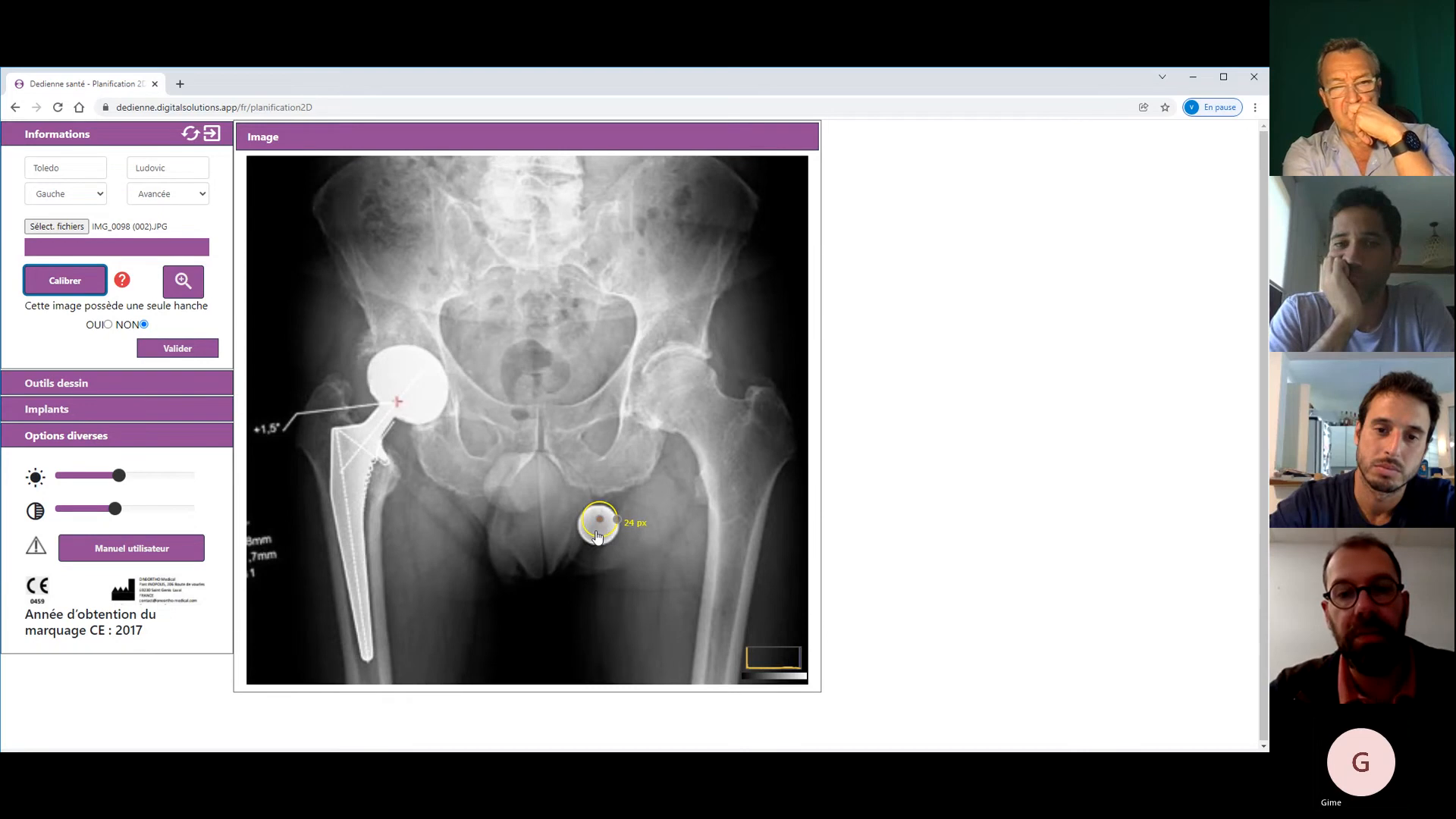
pyautogui.moveTo(597, 536); pyautogui.dragTo(595, 542)
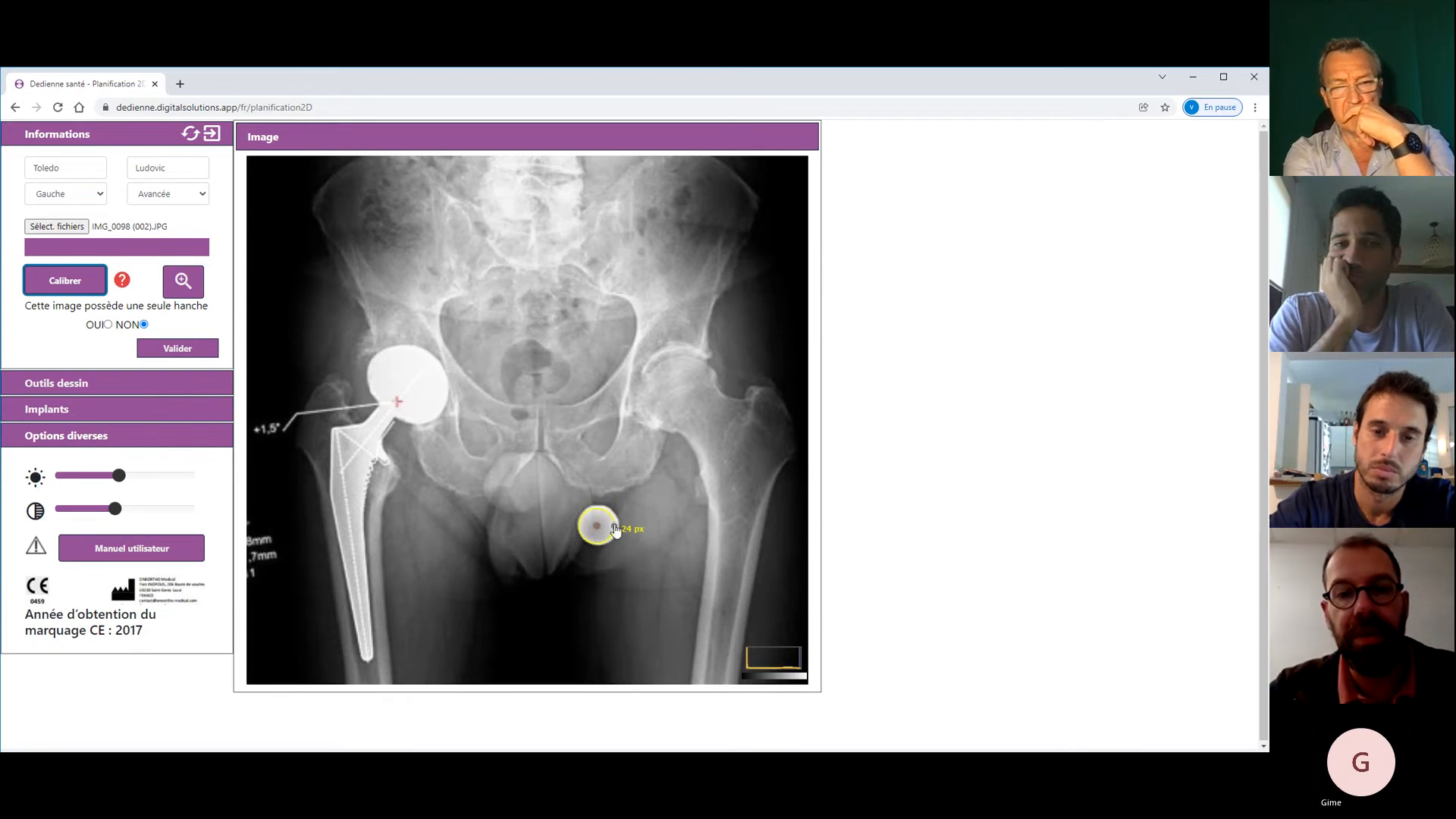
pyautogui.click(599, 531)
pyautogui.moveTo(599, 531); pyautogui.dragTo(594, 530)
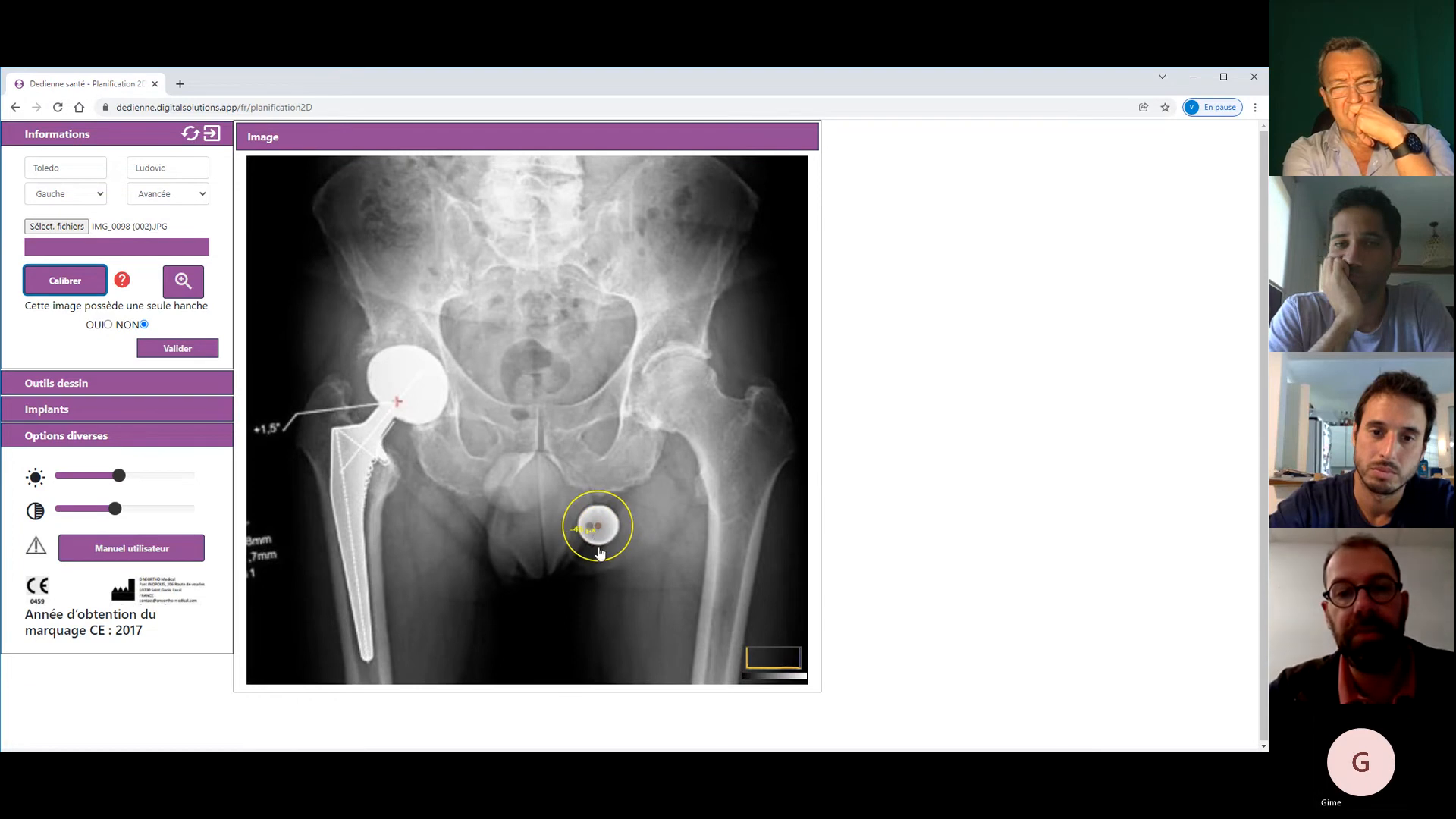
pyautogui.moveTo(565, 530)
pyautogui.mouseDown()
pyautogui.moveTo(645, 536)
pyautogui.moveTo(603, 540)
pyautogui.mouseUp()
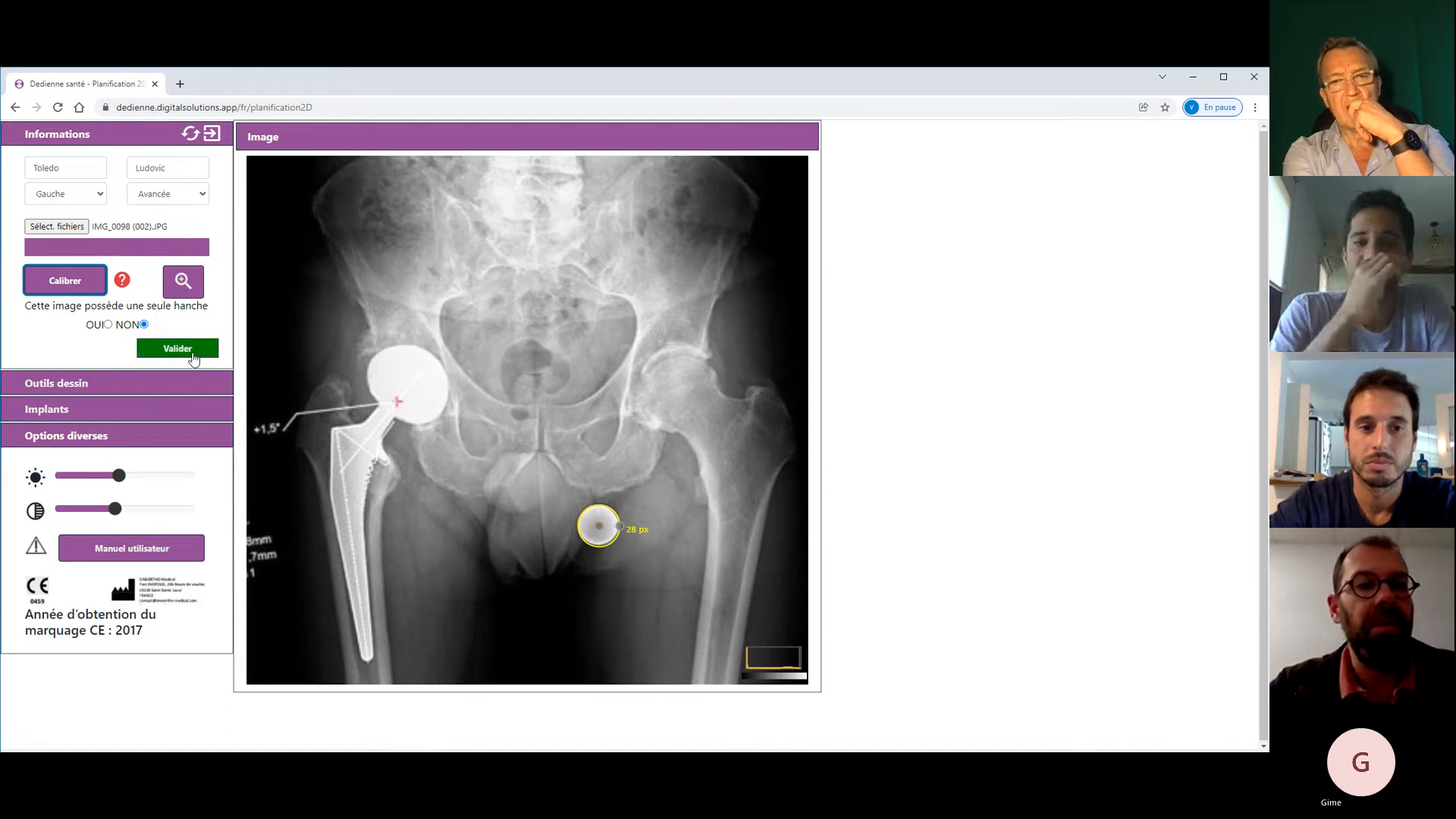
pyautogui.click(189, 351)
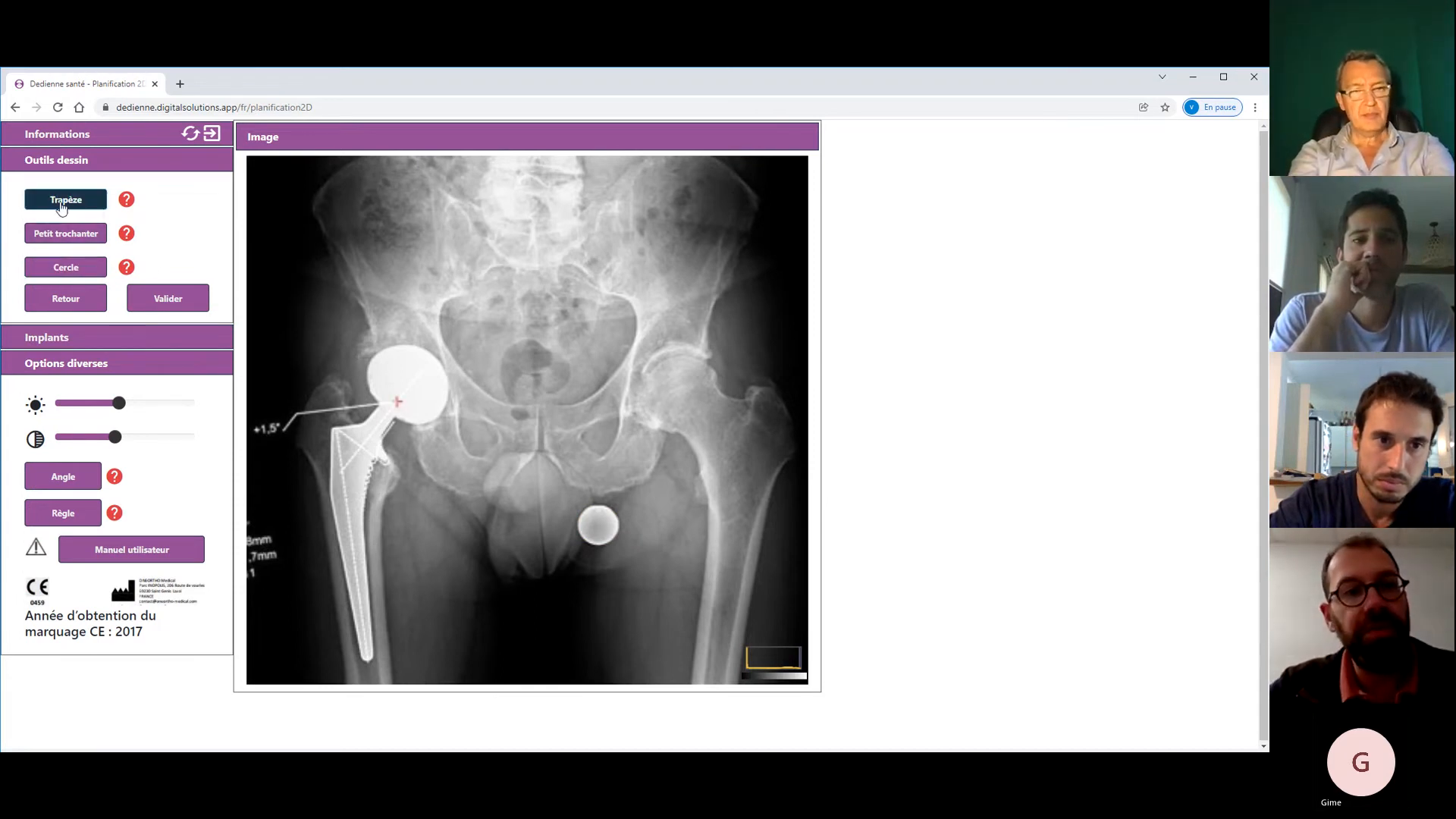
pyautogui.click(63, 206)
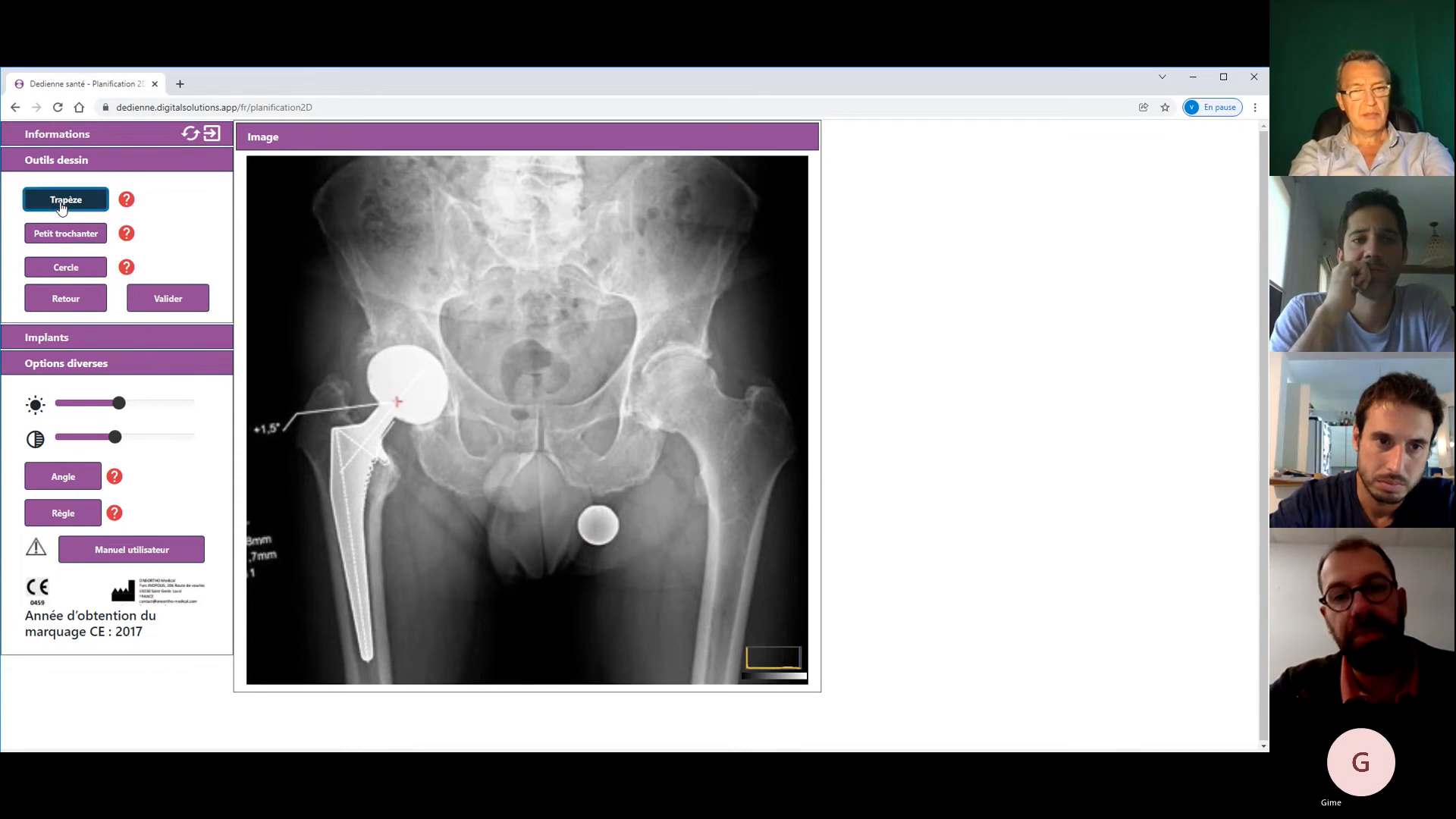
pyautogui.click(709, 461)
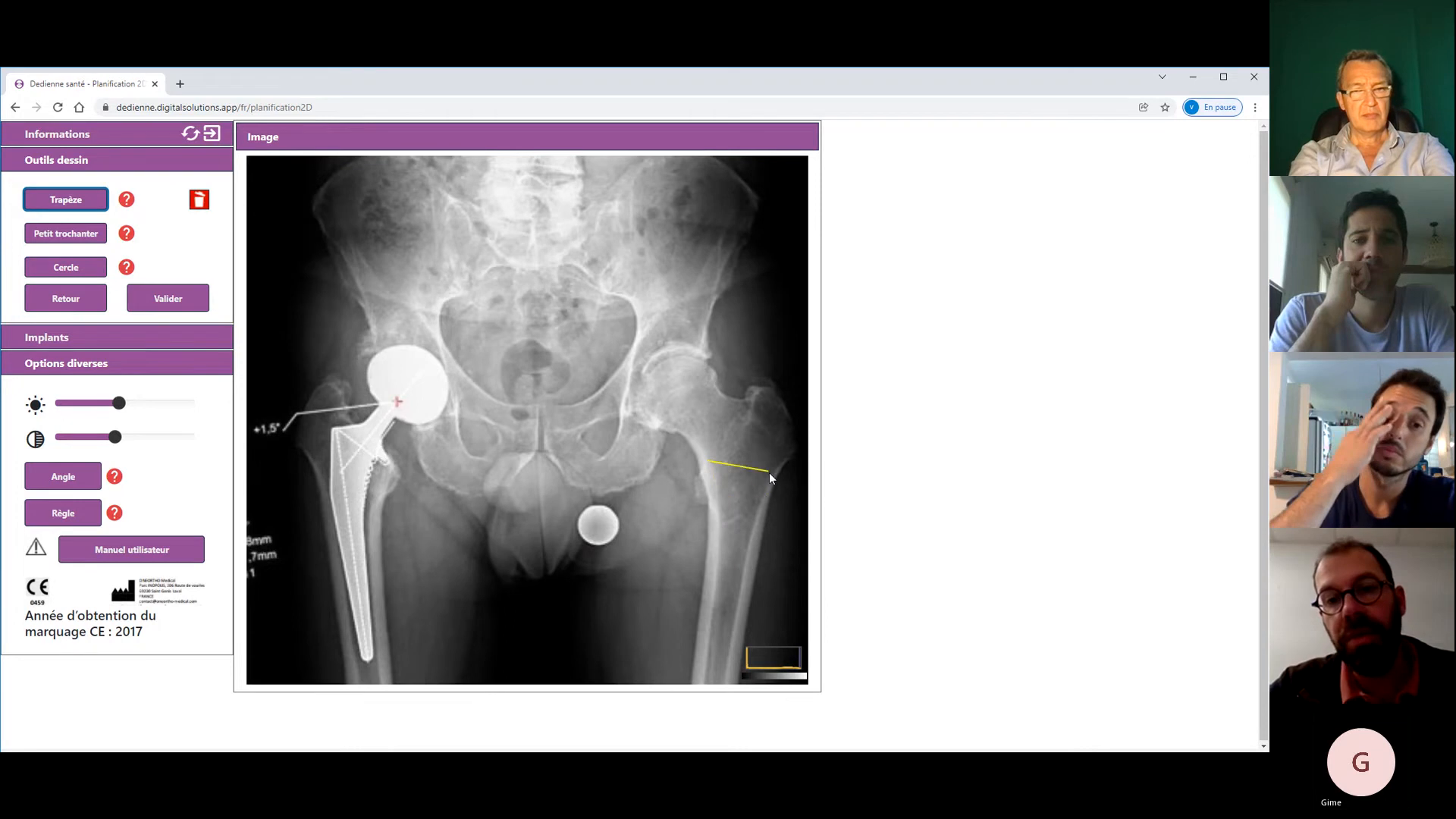
pyautogui.click(769, 473)
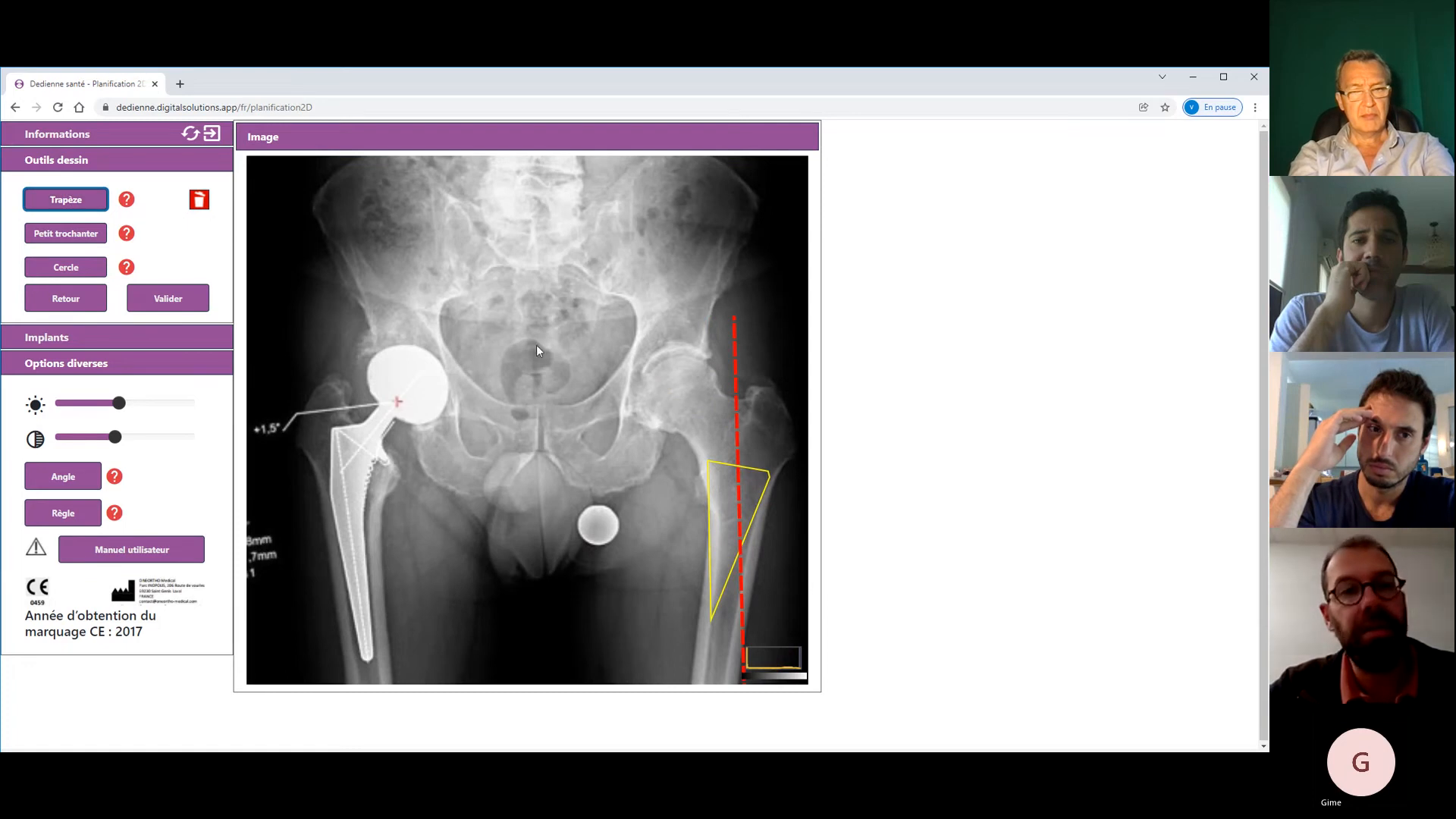
pyautogui.click(72, 201)
pyautogui.click(717, 484)
pyautogui.click(763, 499)
pyautogui.click(738, 629)
pyautogui.click(717, 631)
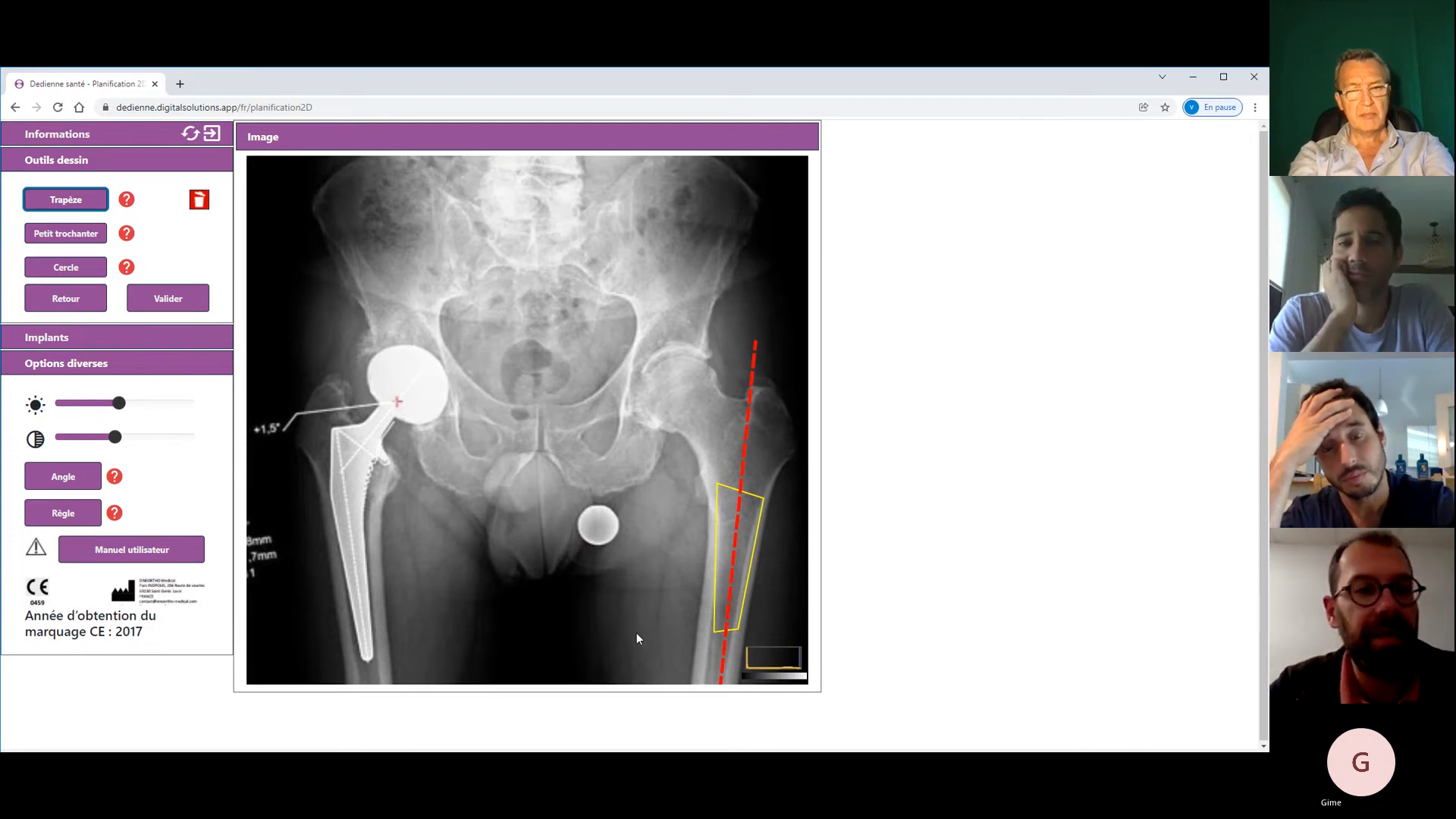
pyautogui.click(199, 199)
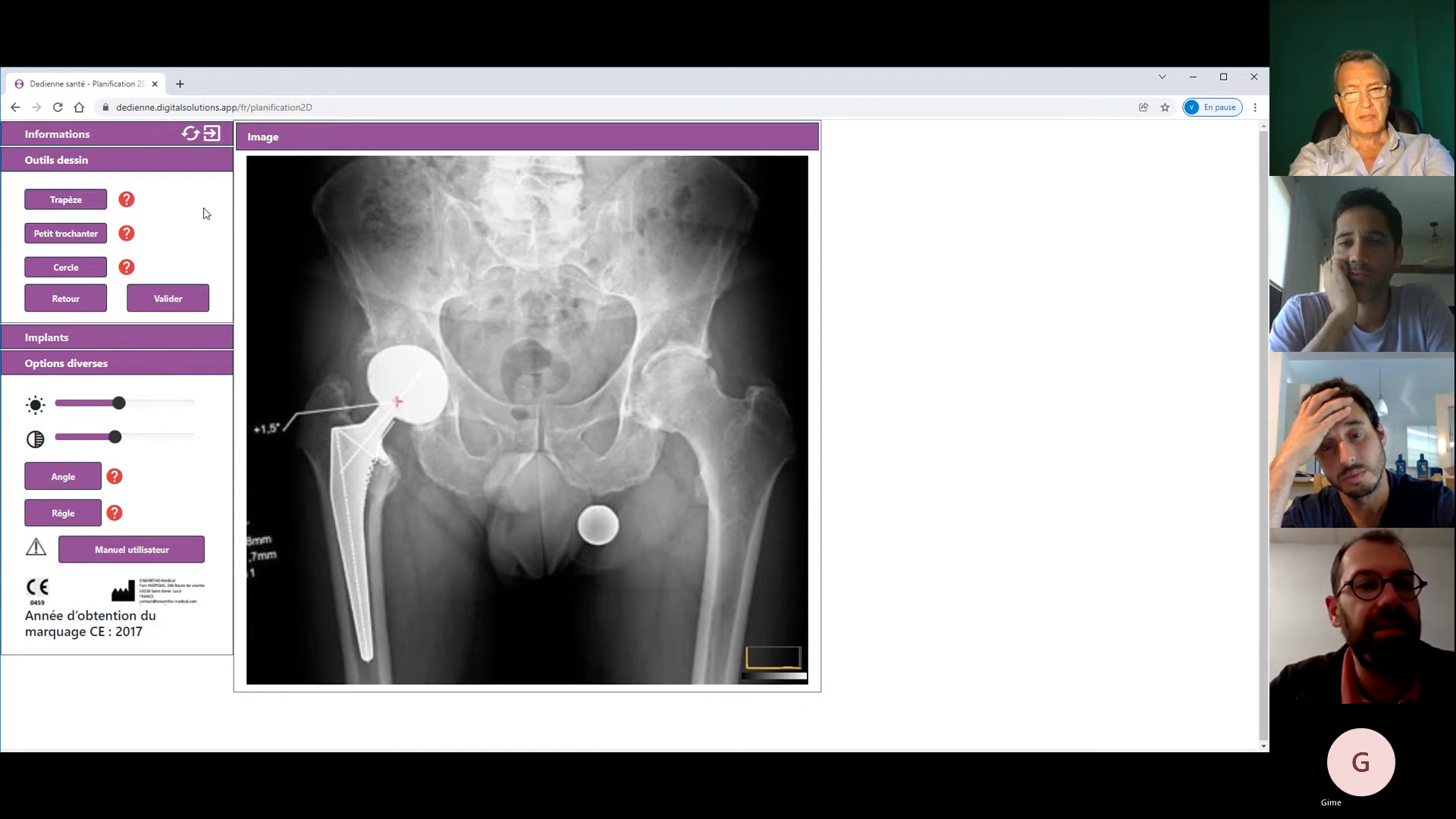
# - Sketch and discard trial trapezoids on the upper left femur
pyautogui.click(717, 482)
pyautogui.click(762, 499)
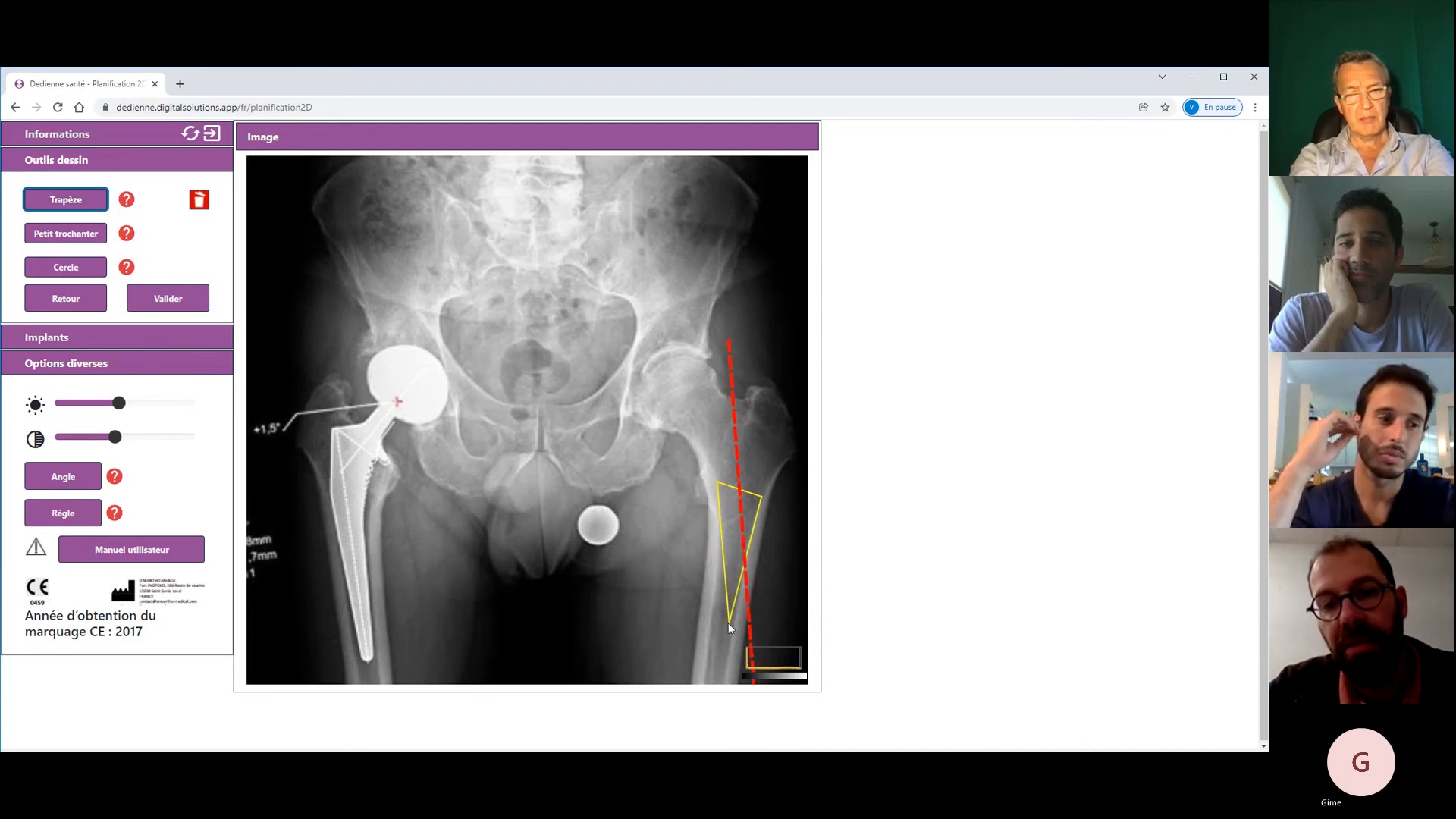
pyautogui.click(719, 614)
pyautogui.click(66, 199)
pyautogui.click(718, 494)
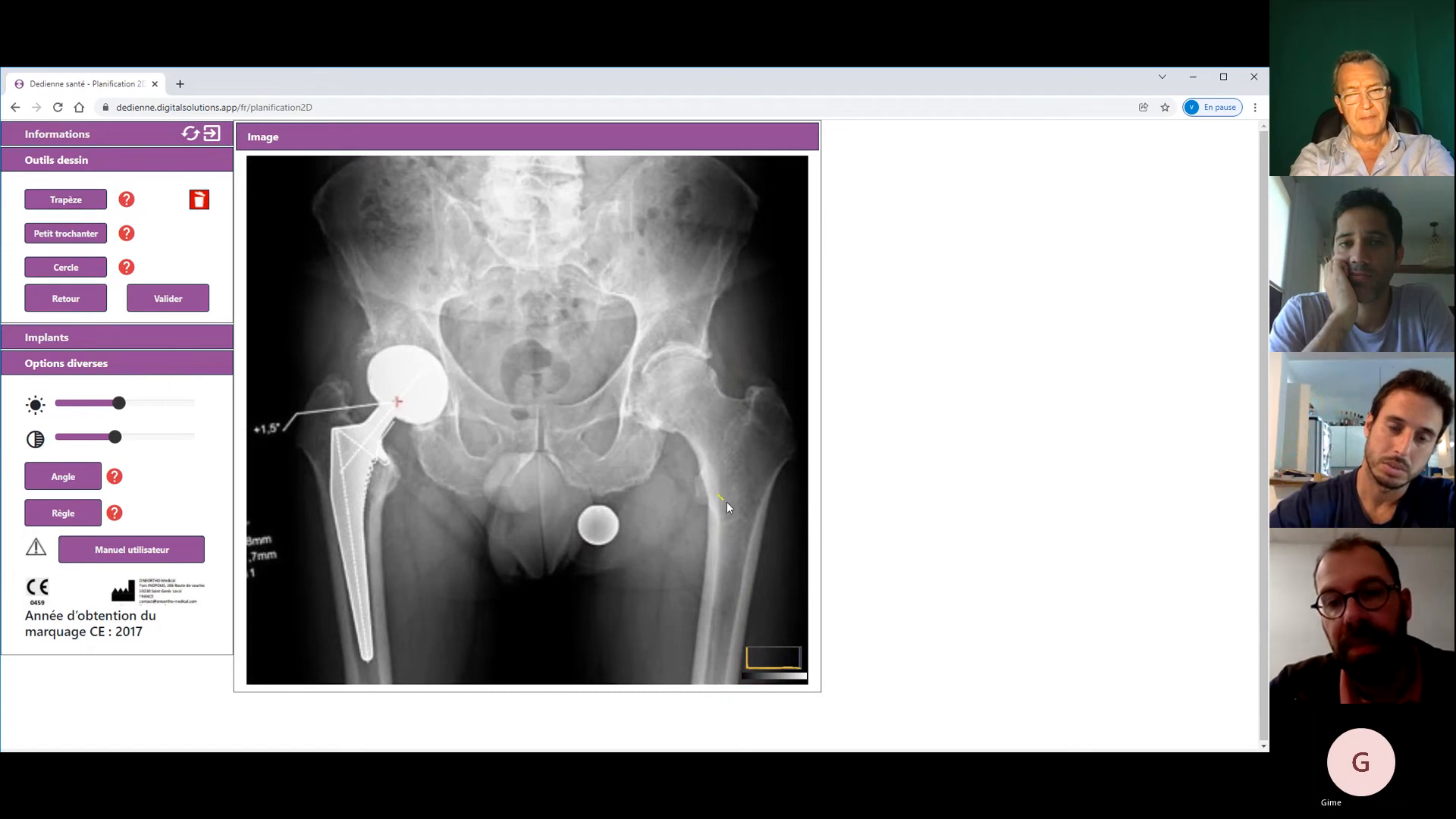
pyautogui.click(753, 520)
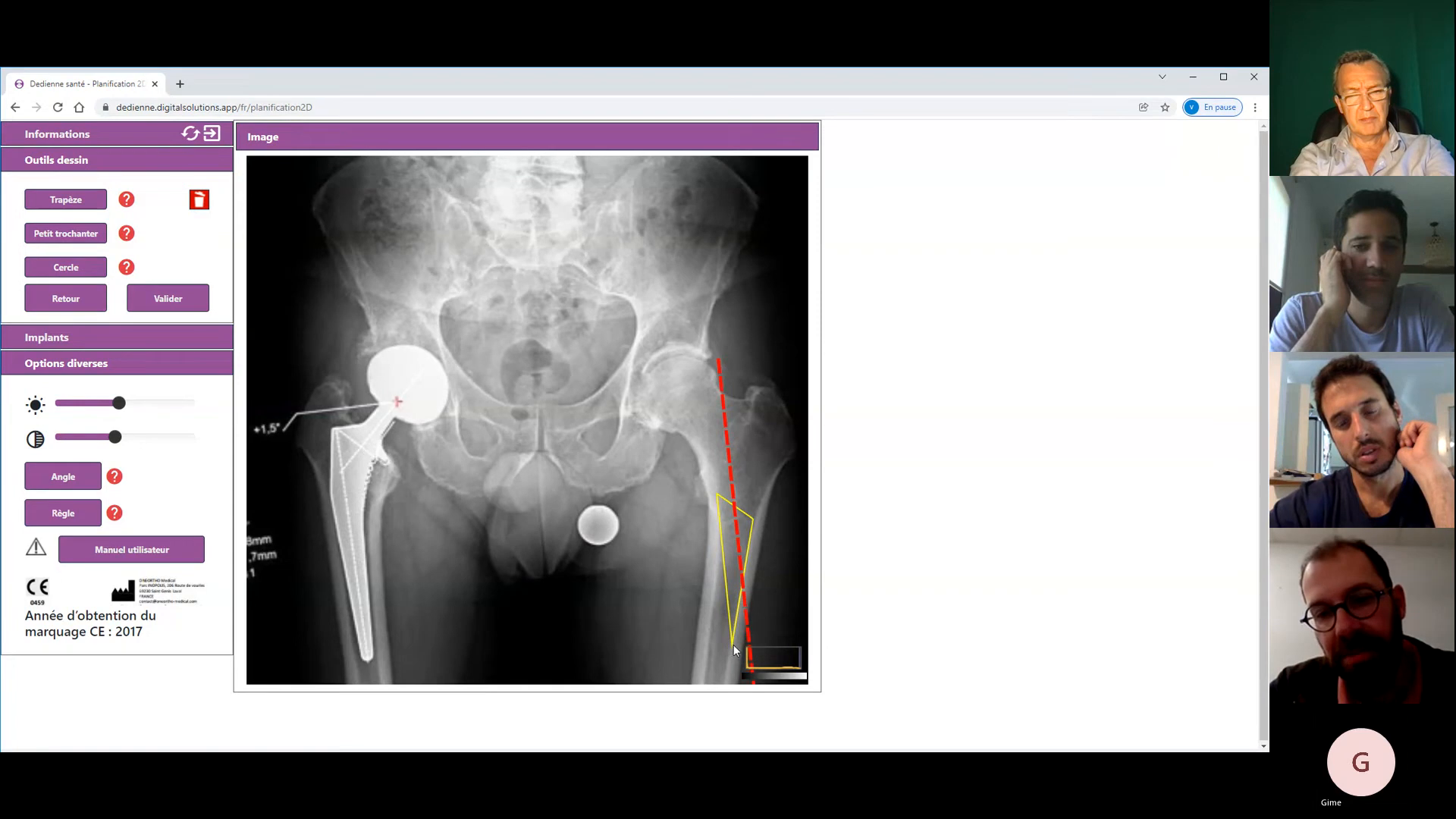
pyautogui.click(732, 647)
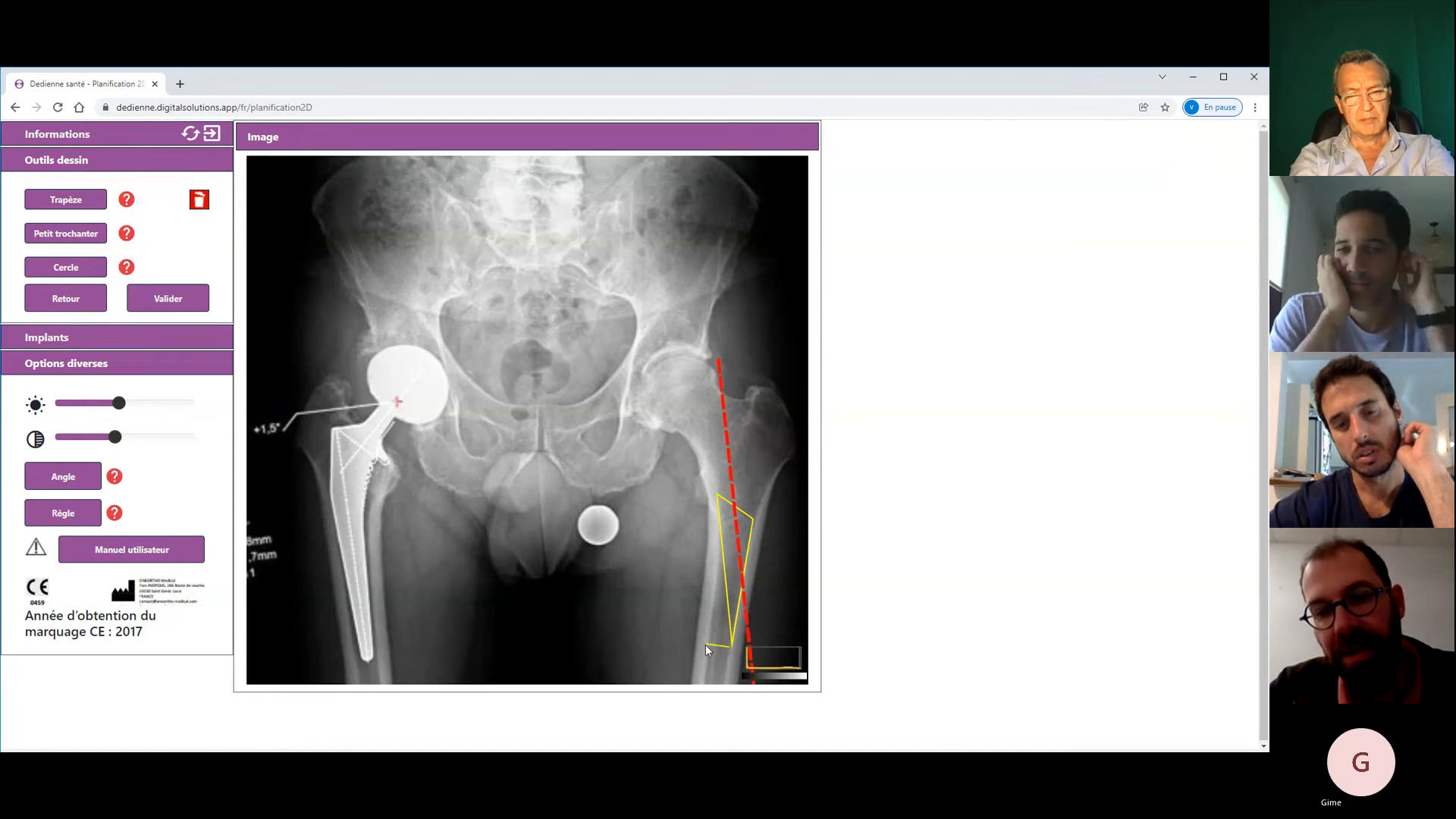
pyautogui.click(701, 644)
pyautogui.click(199, 200)
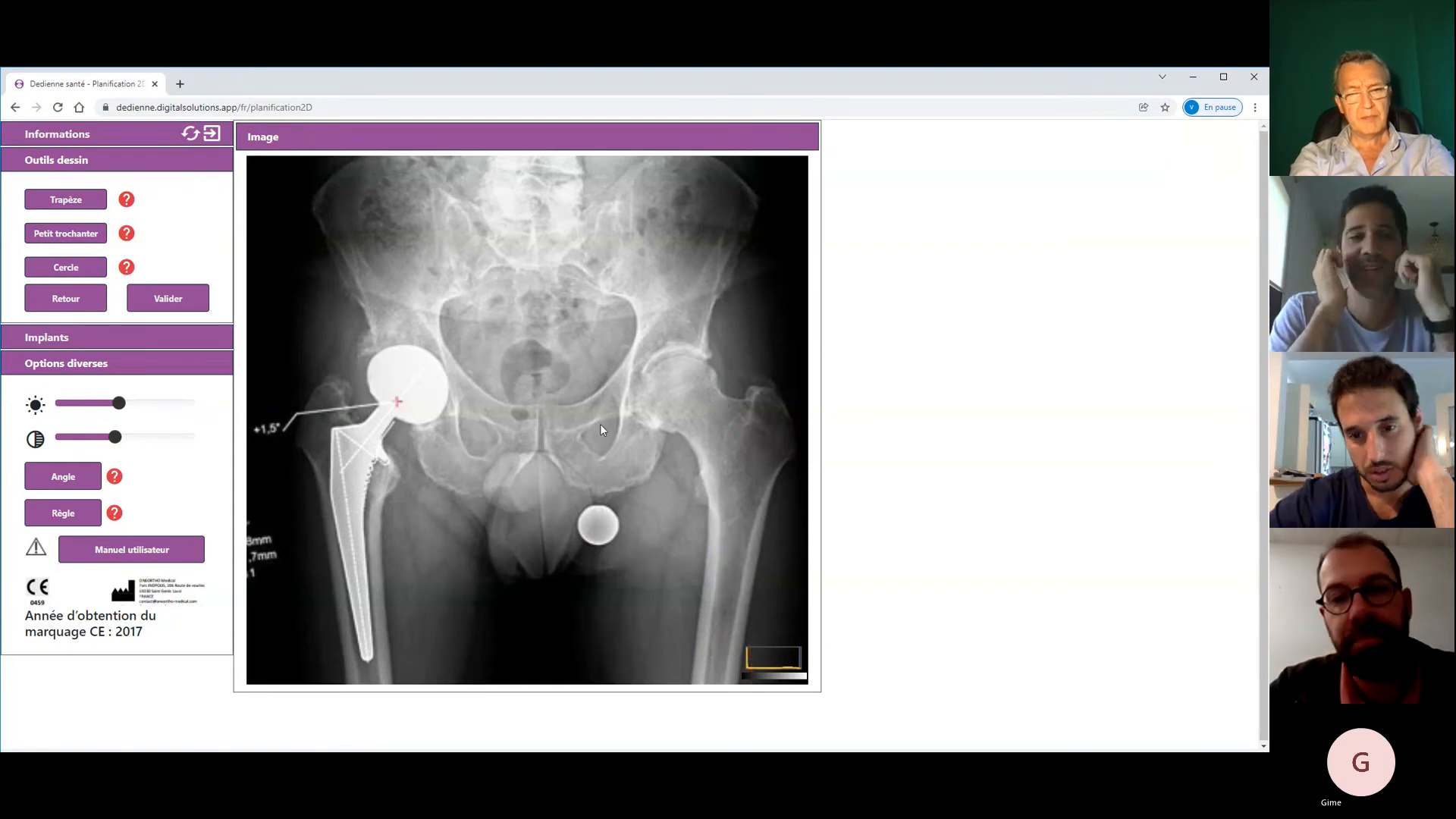
# - Redraw the femoral trapezoid, then draw the lesser trochanter line across the pelvis
pyautogui.click(713, 466)
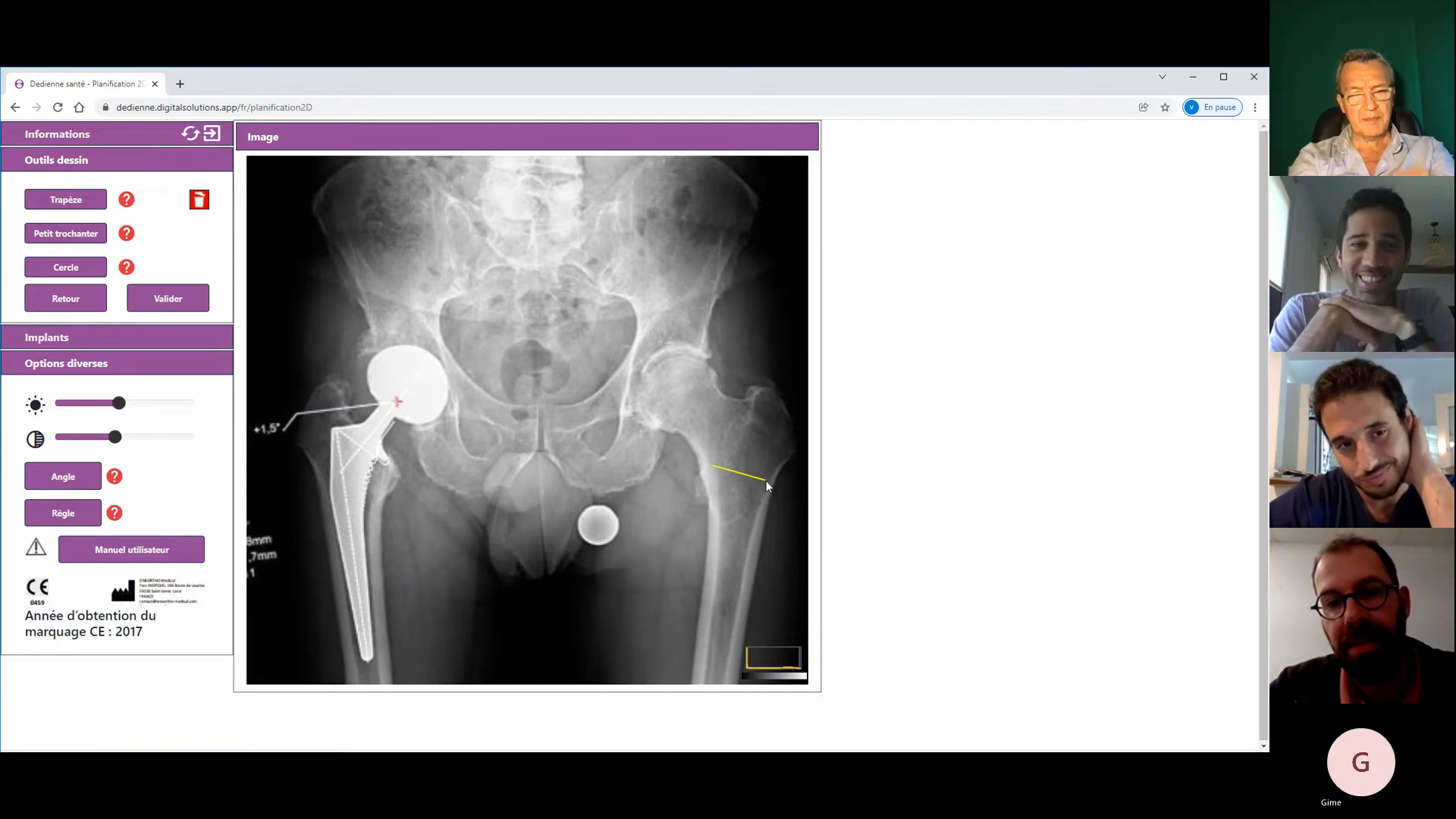
pyautogui.click(767, 481)
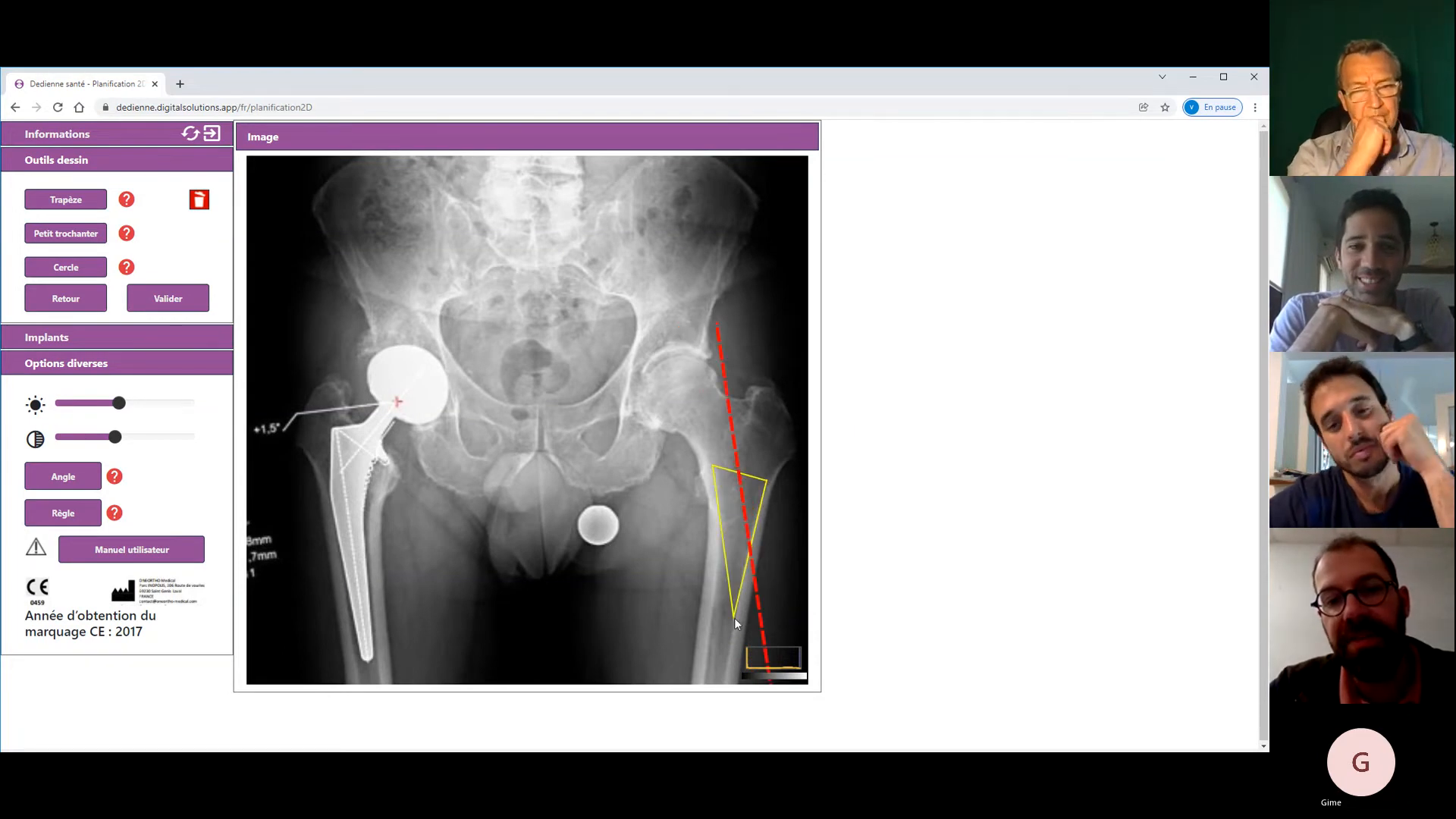
pyautogui.click(734, 618)
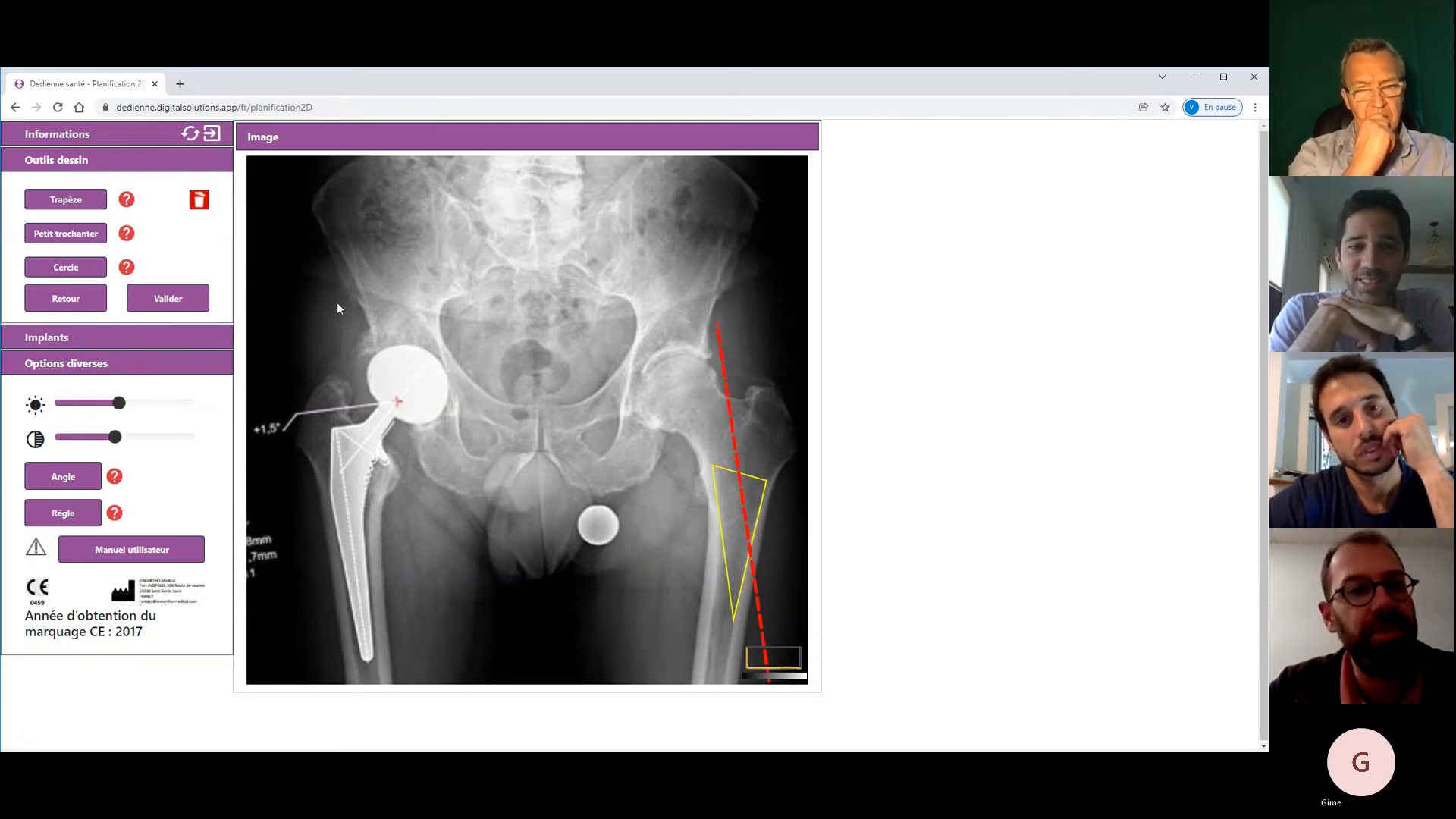
pyautogui.click(199, 200)
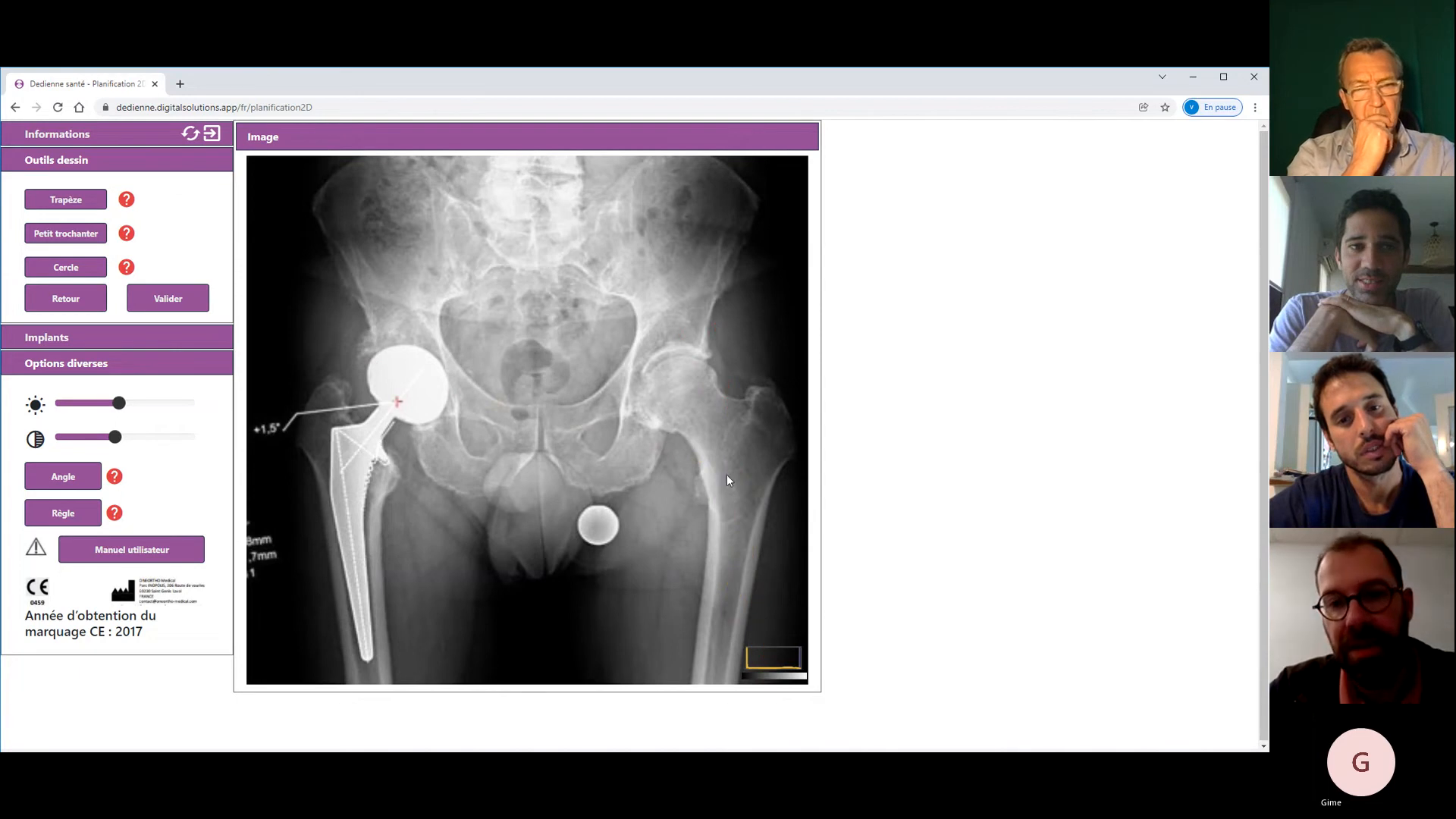
pyautogui.click(712, 469)
pyautogui.click(767, 482)
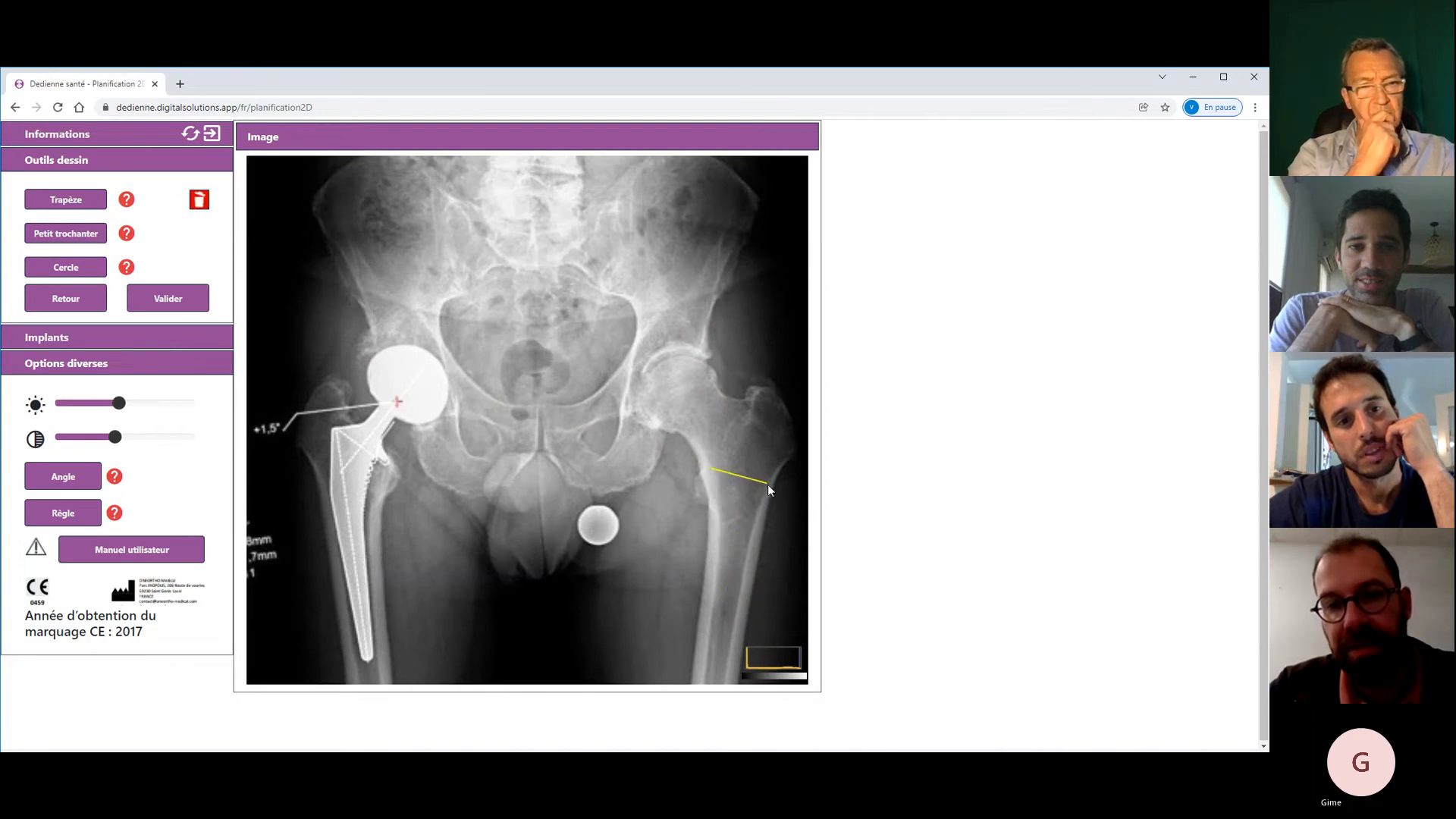
pyautogui.click(743, 555)
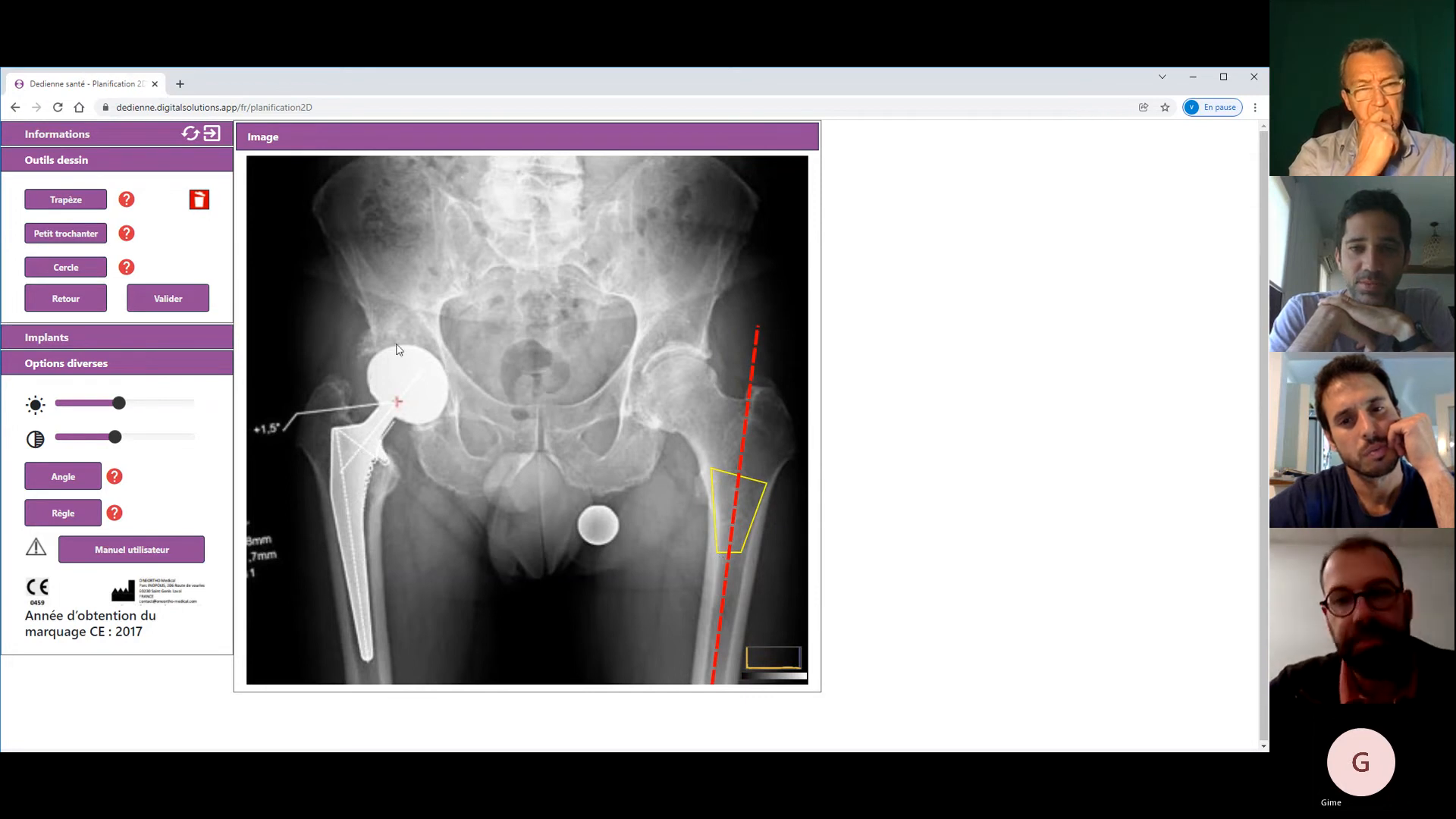
pyautogui.click(55, 236)
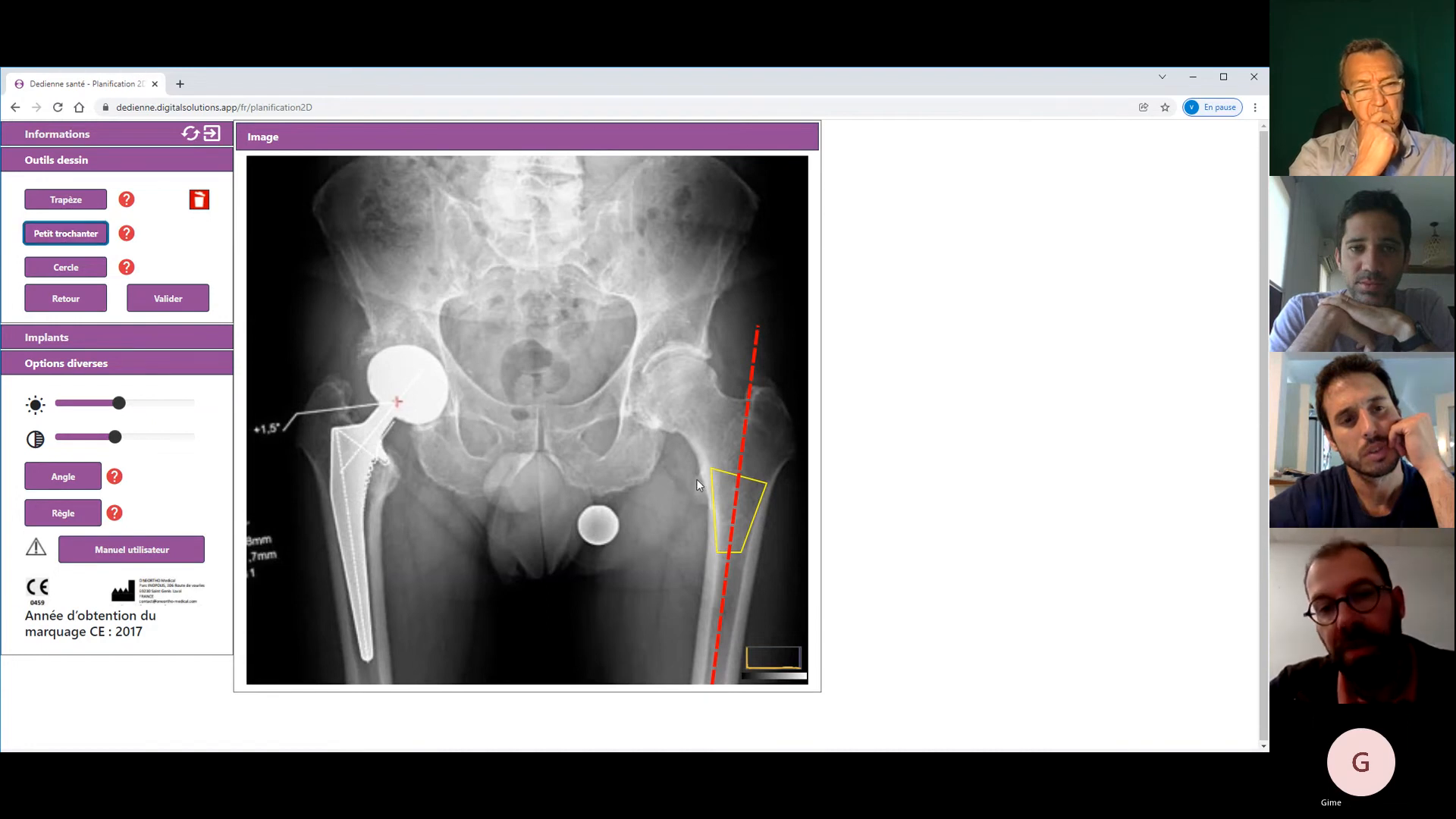
pyautogui.moveTo(690, 478); pyautogui.dragTo(396, 476)
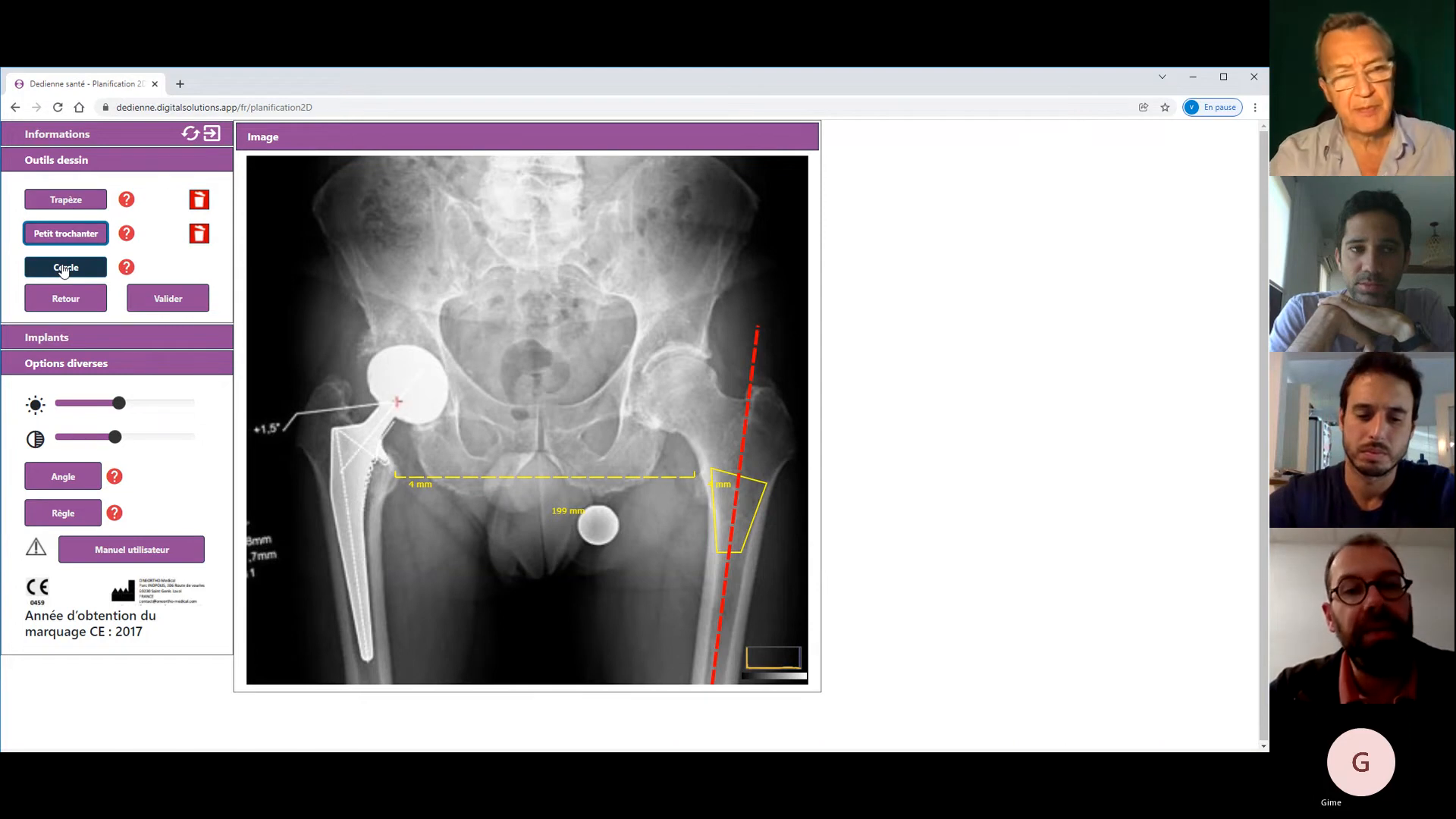
# - Draw a 50 mm Cercle around the left femoral head
pyautogui.click(65, 269)
pyautogui.moveTo(678, 390); pyautogui.dragTo(695, 433)
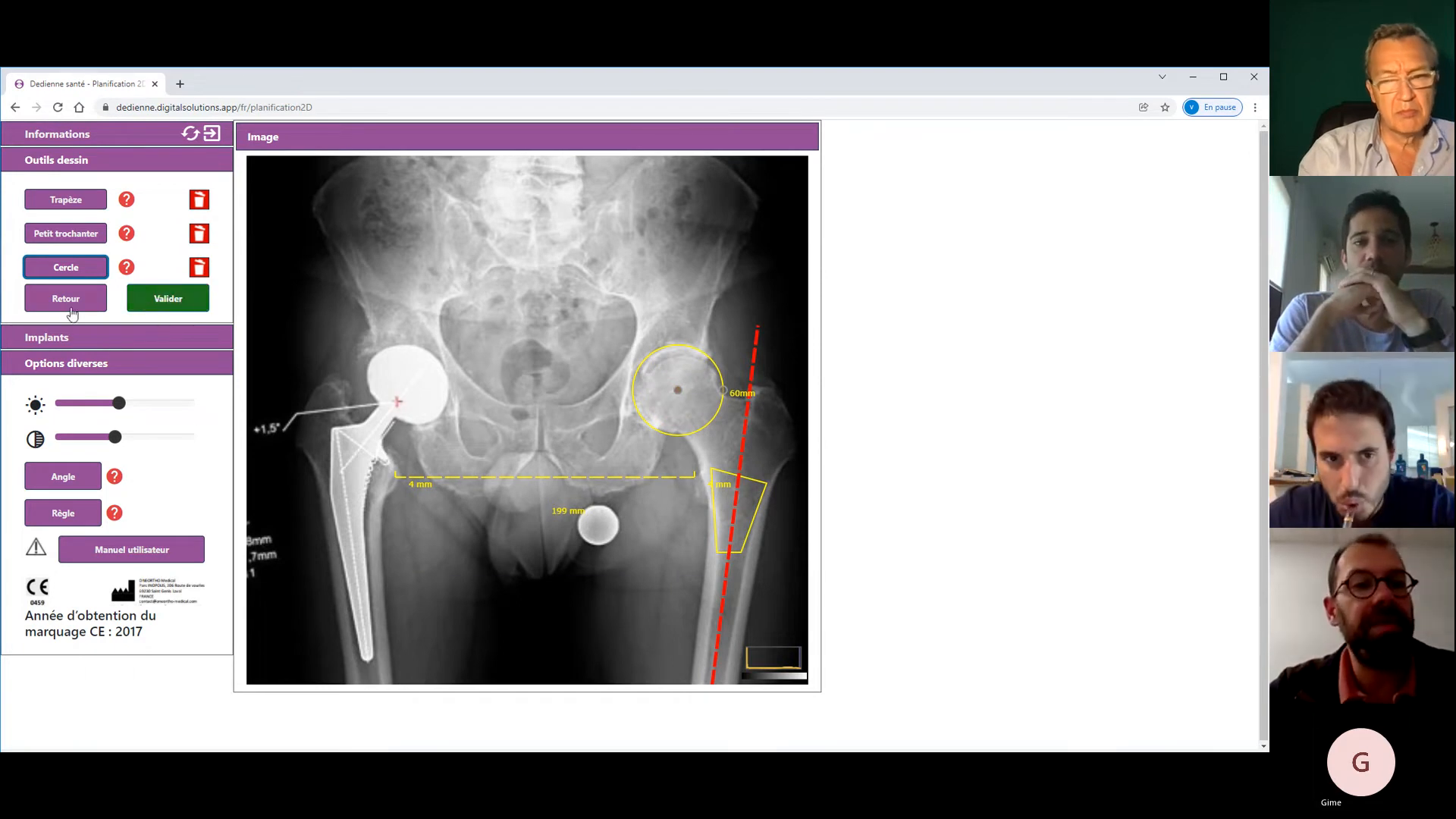
pyautogui.click(1004, 642)
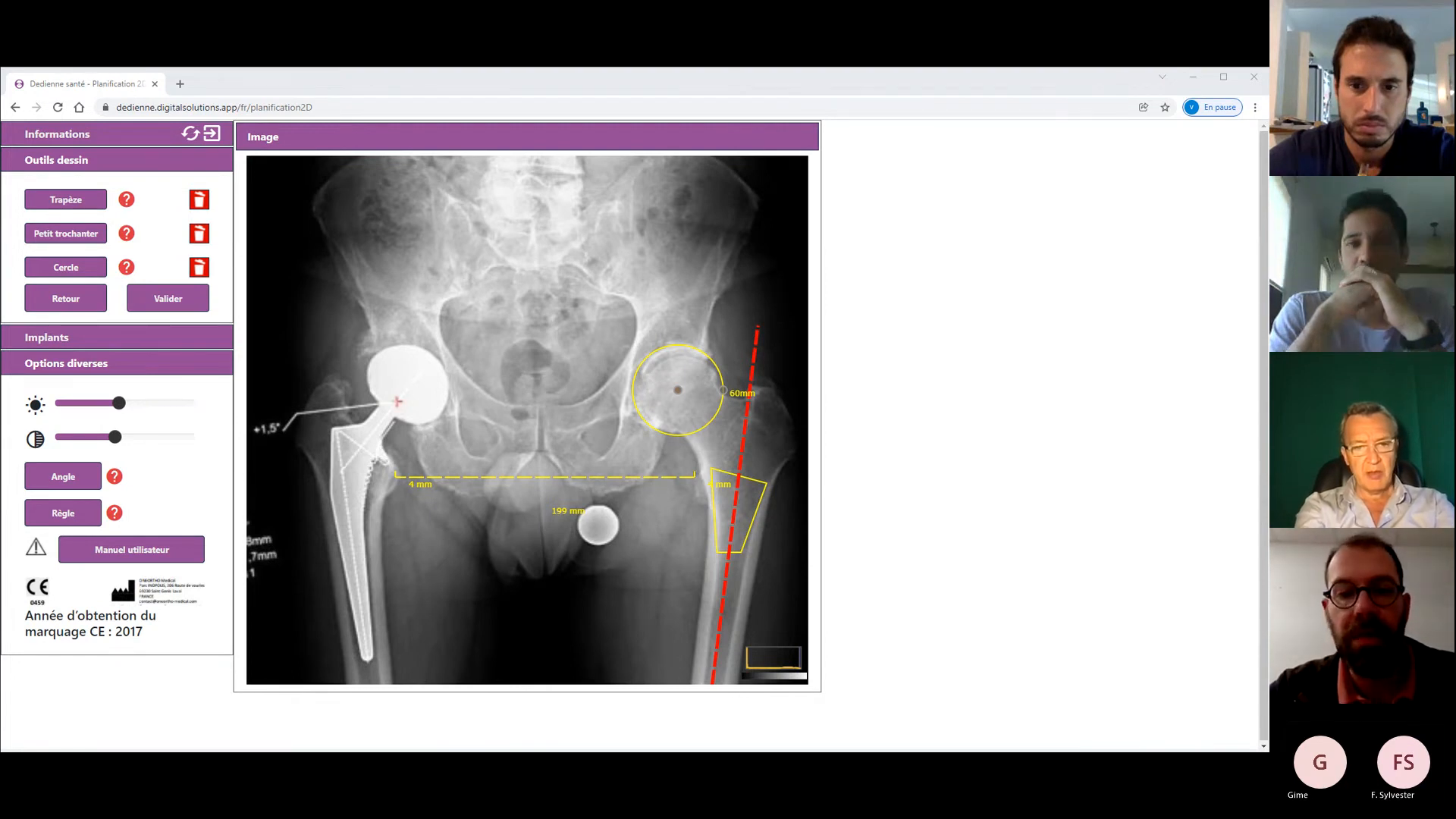
pyautogui.click(536, 681)
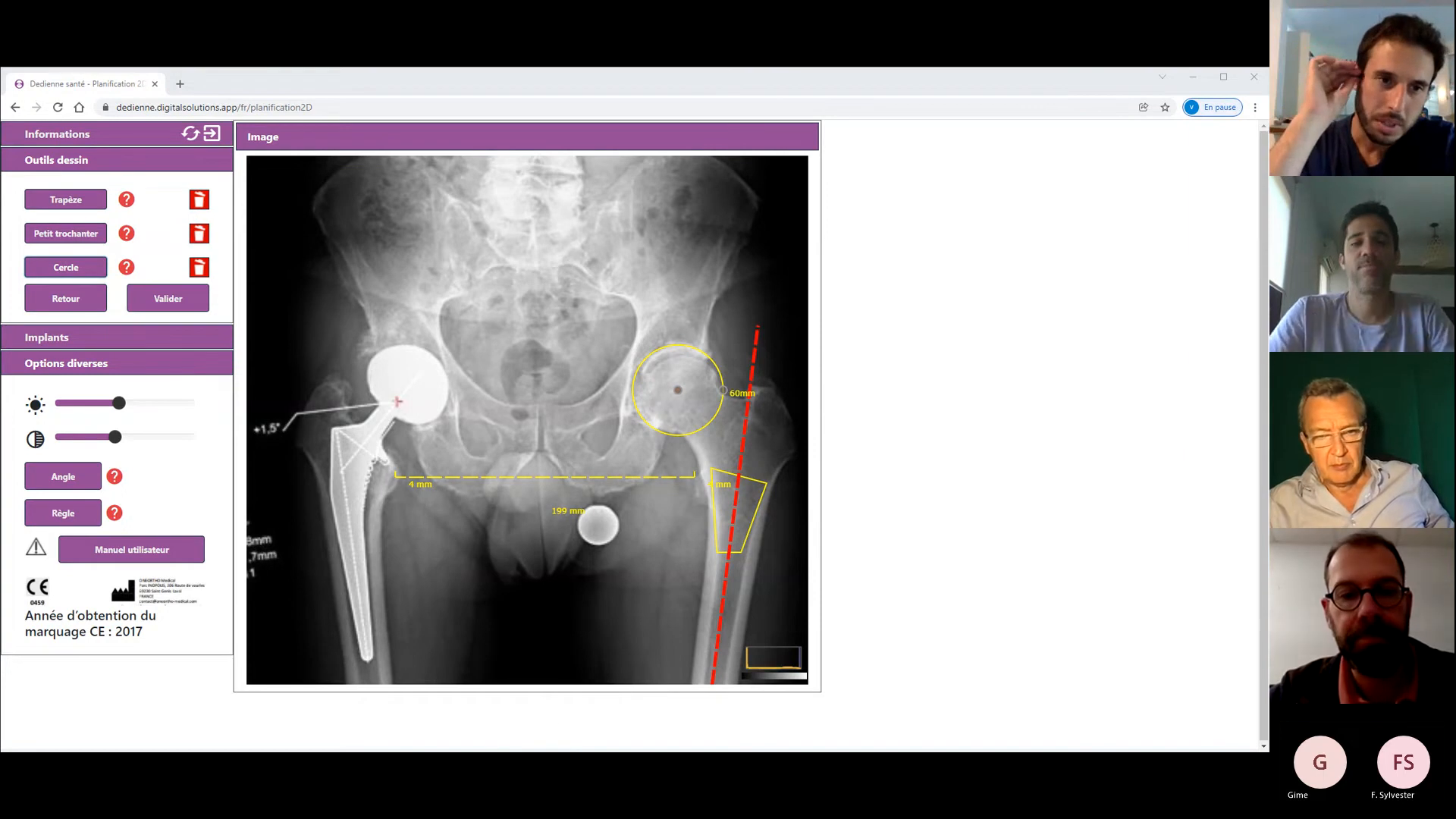
pyautogui.click(523, 764)
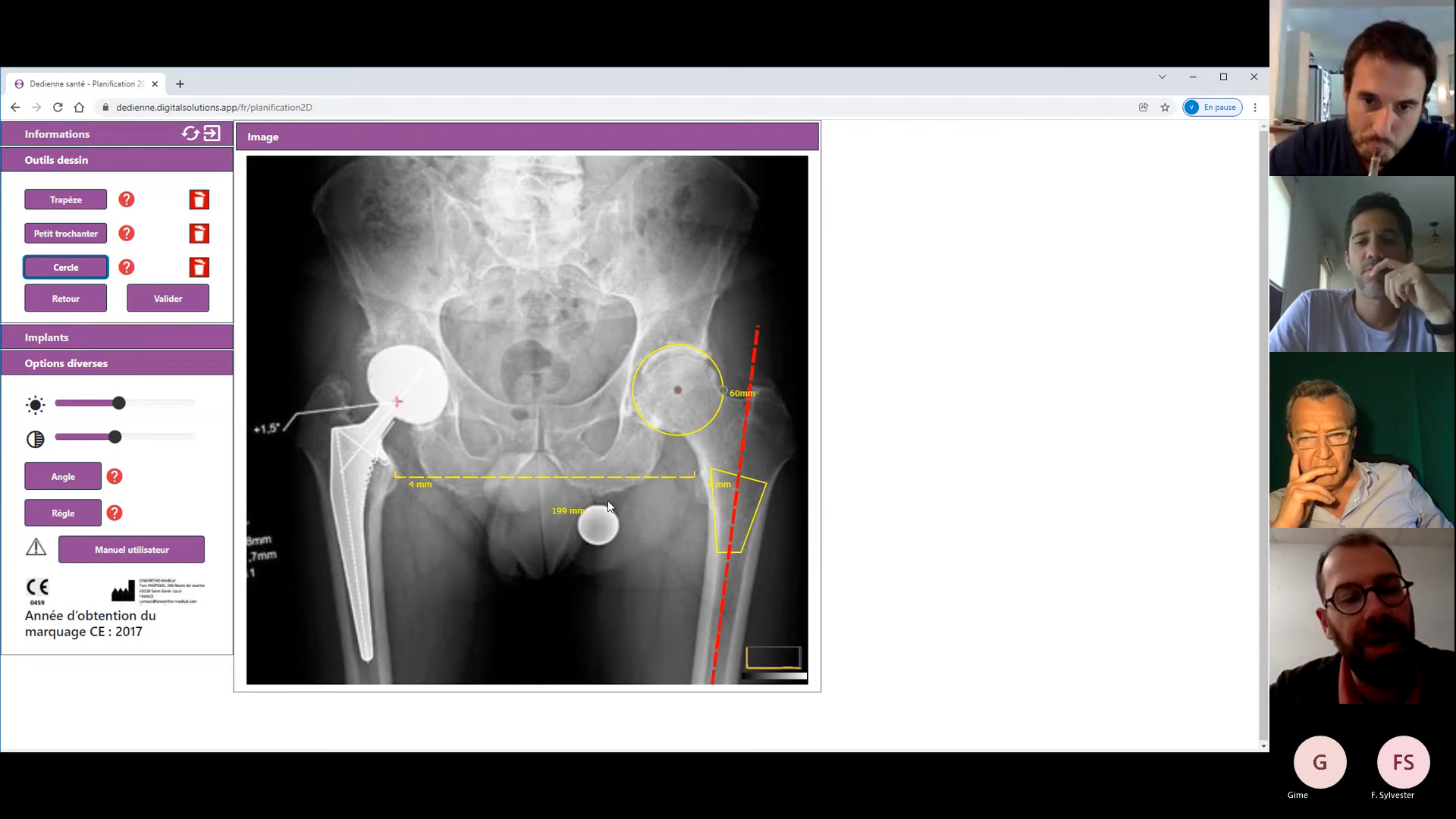
# - Delete the old femoral trapezoid and discard an unfinished restart
pyautogui.click(198, 199)
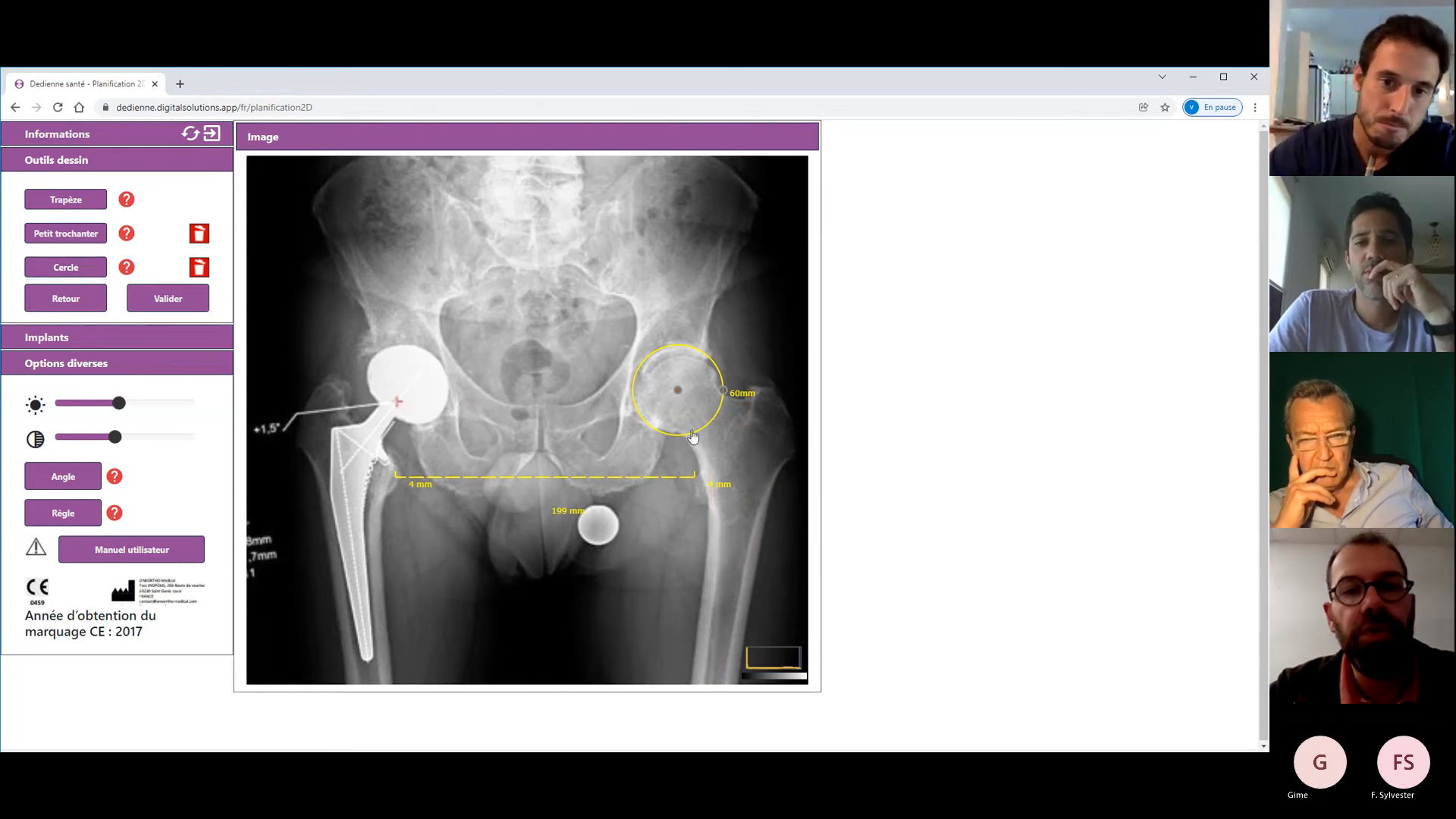
pyautogui.click(721, 485)
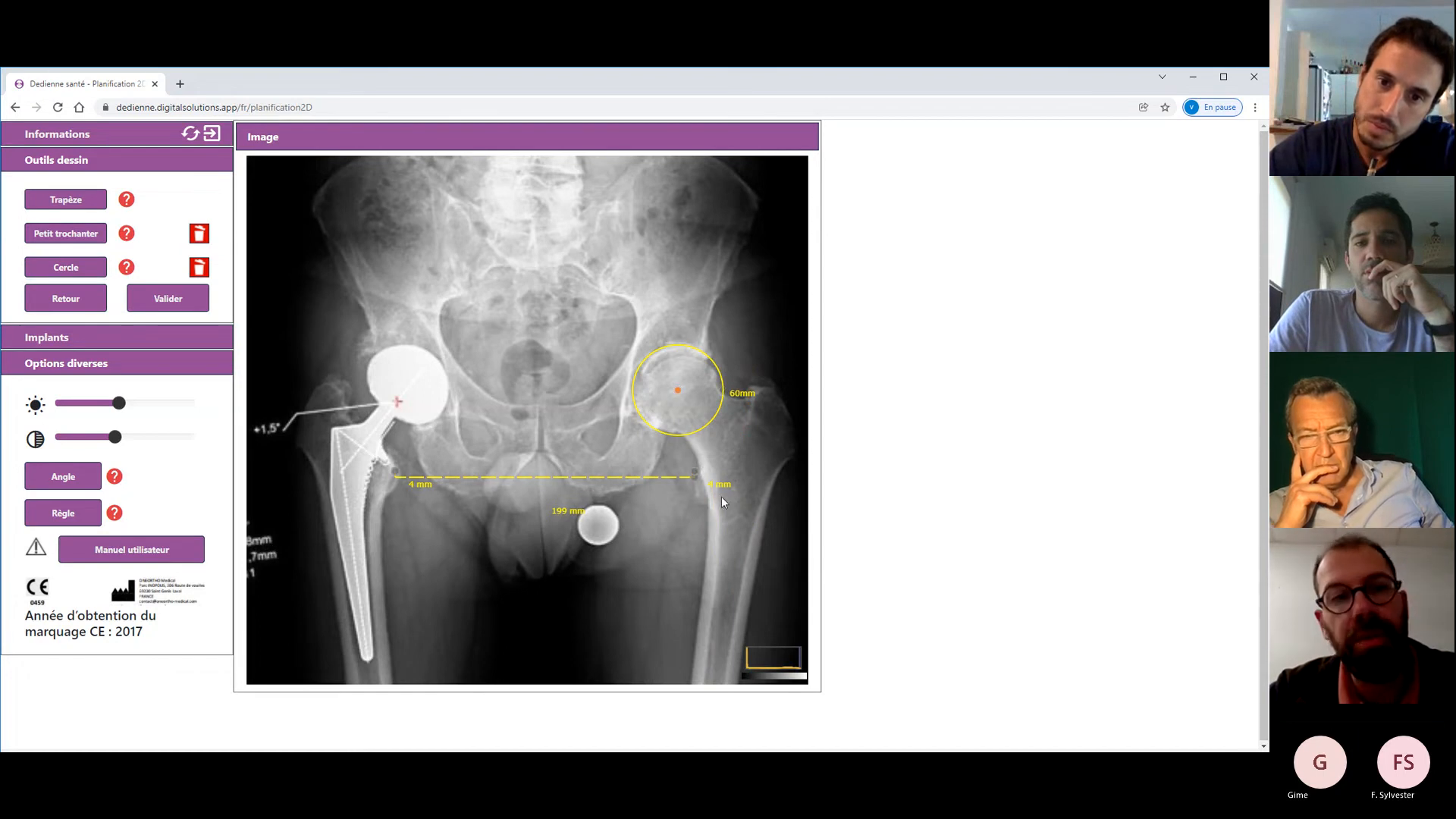
pyautogui.click(66, 198)
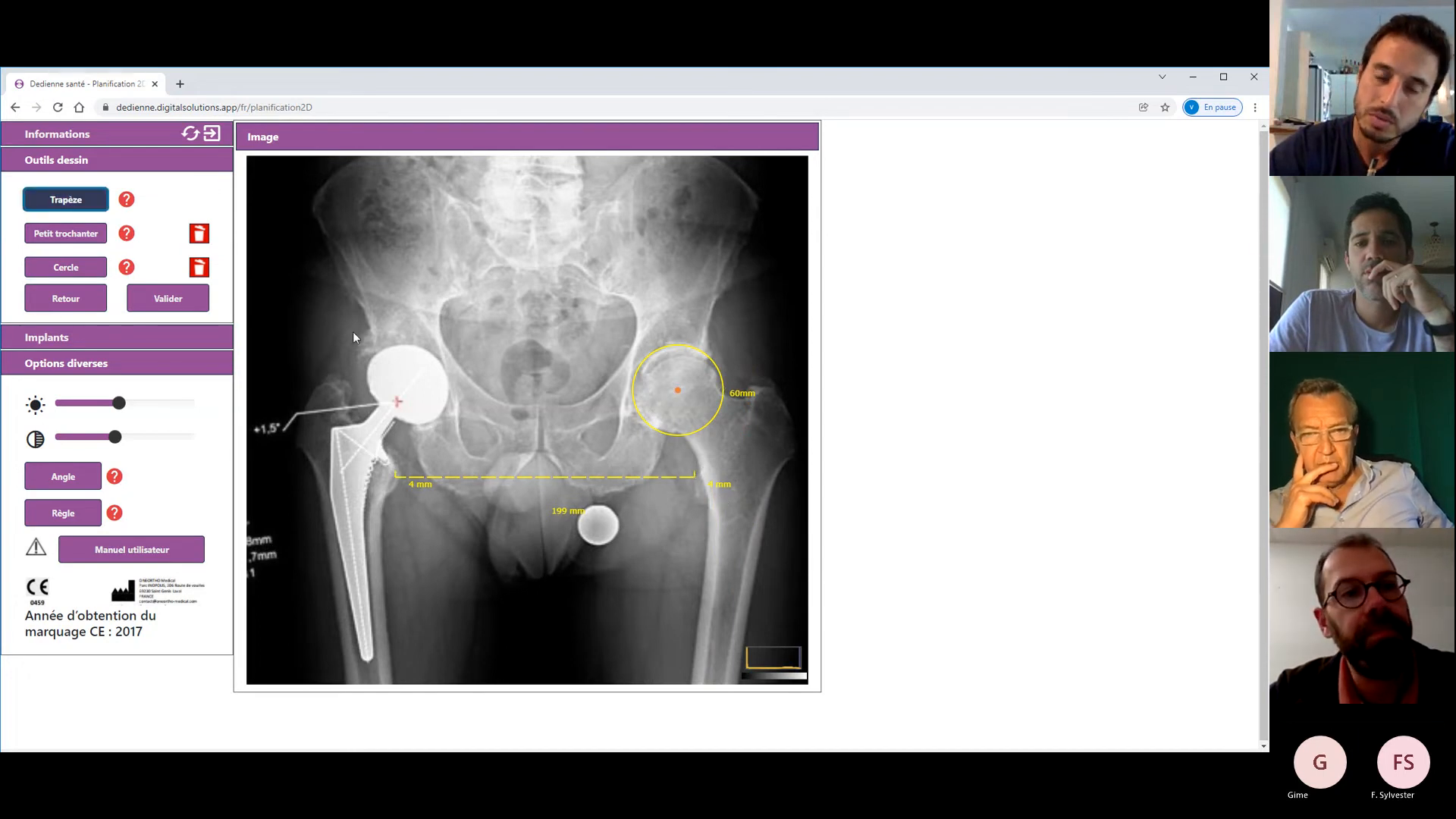
pyautogui.click(718, 500)
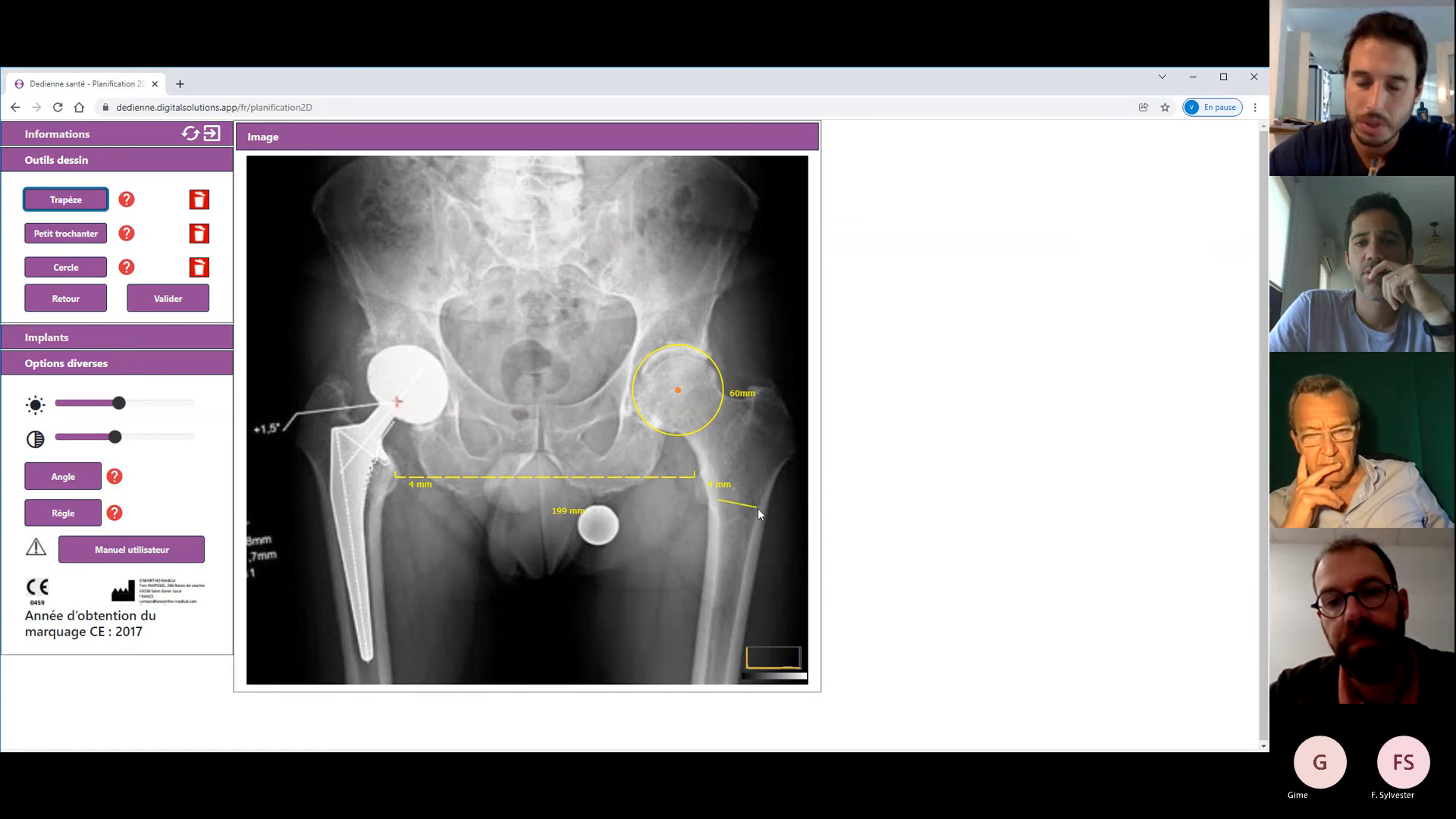
pyautogui.click(763, 508)
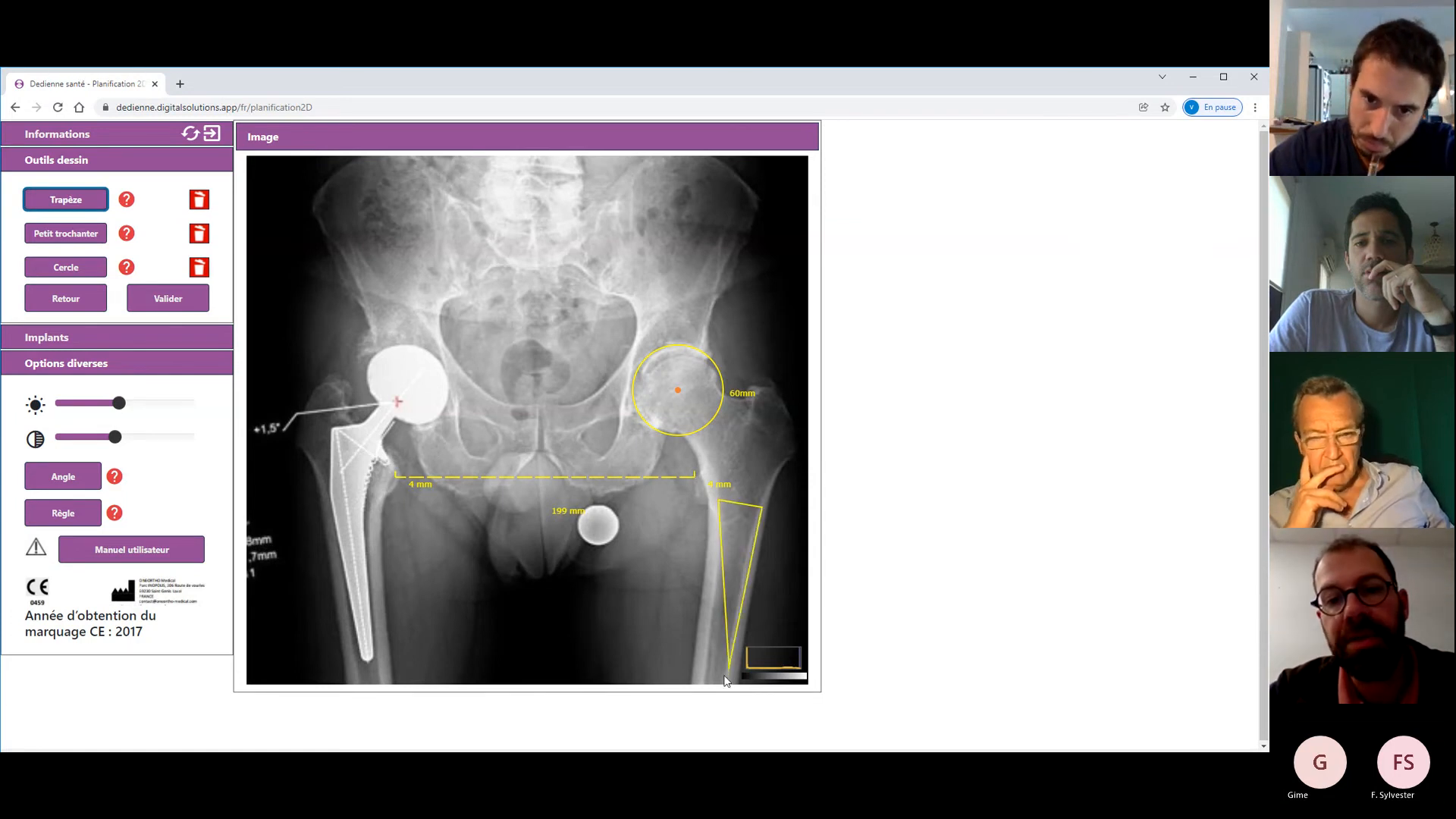
pyautogui.click(198, 199)
# - Redraw the trapezoid with points reaching low down the left femoral shaft
pyautogui.click(34, 206)
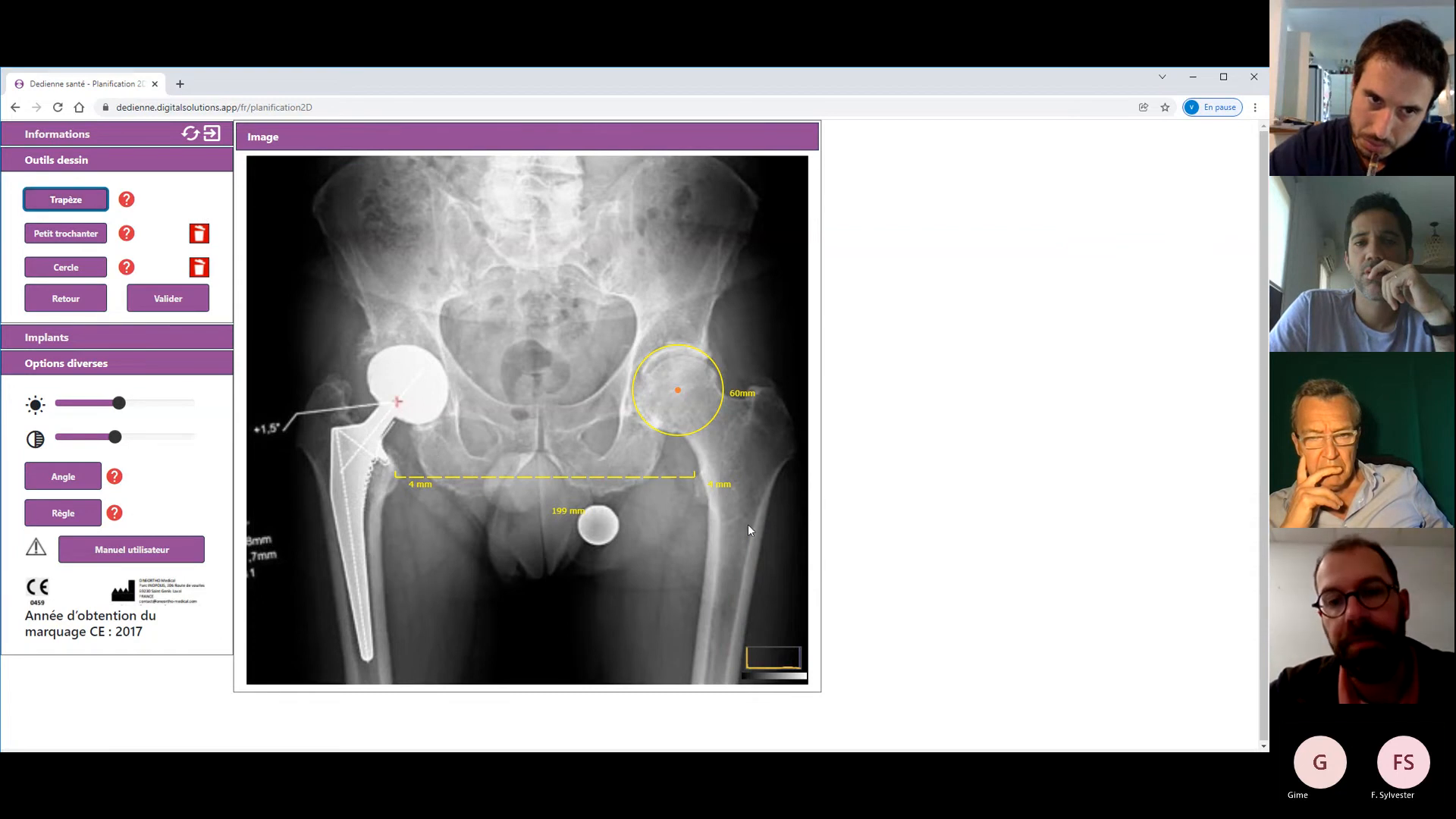
pyautogui.click(722, 497)
pyautogui.click(759, 516)
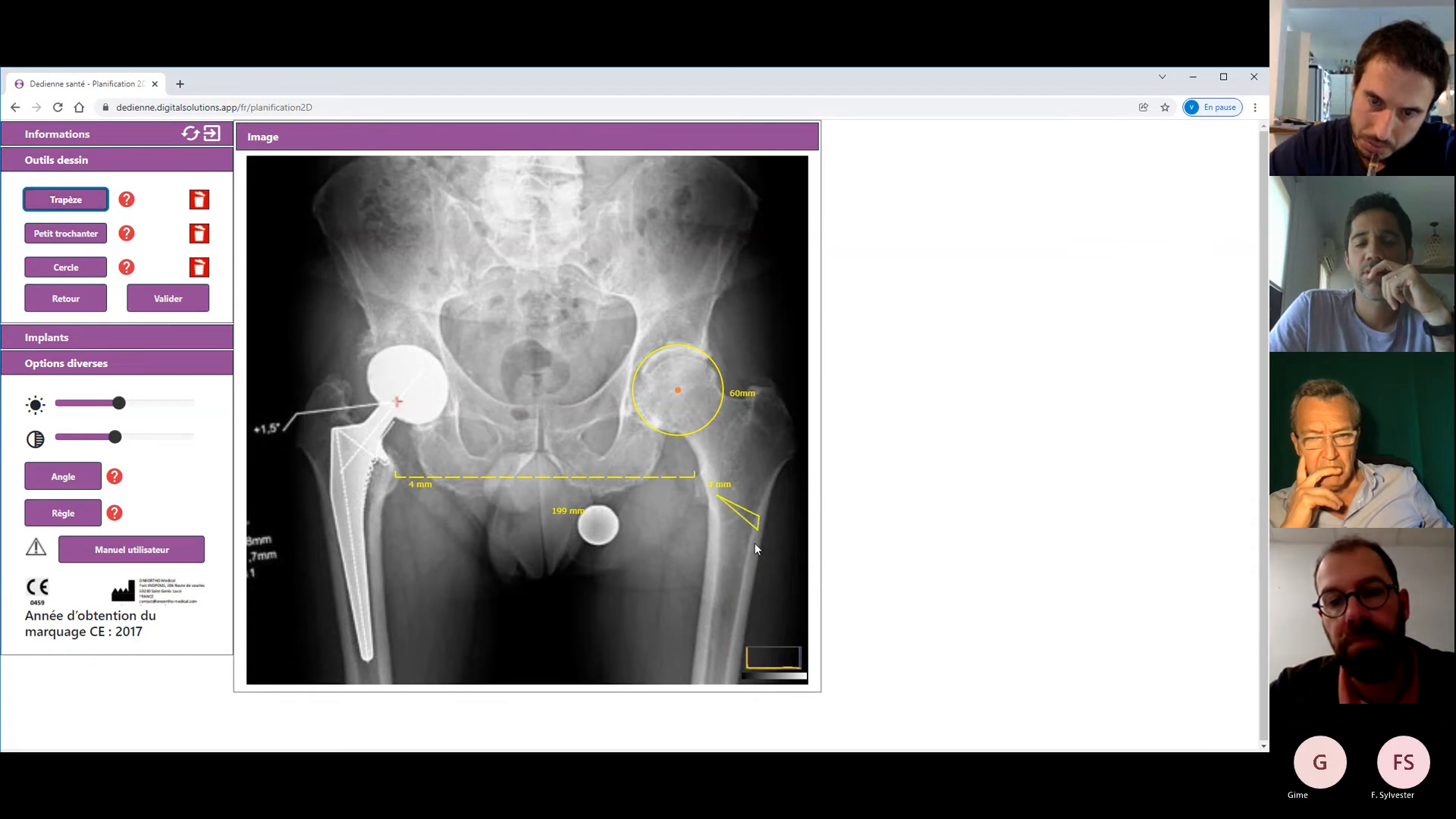
pyautogui.click(730, 650)
pyautogui.click(711, 649)
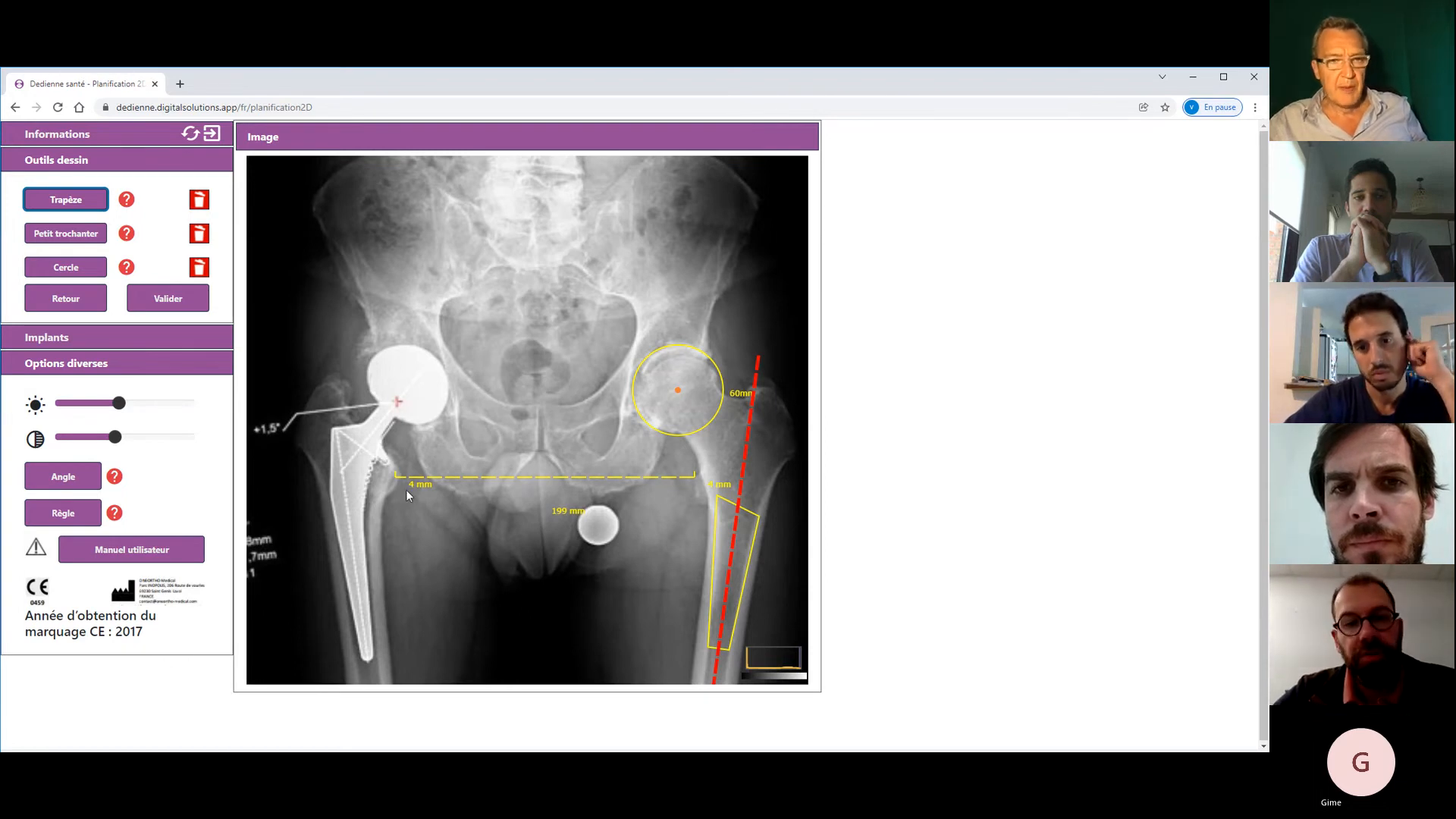
# - Validate the landmarks from the Cercle step to show Symbol stem and cup templates
pyautogui.click(66, 267)
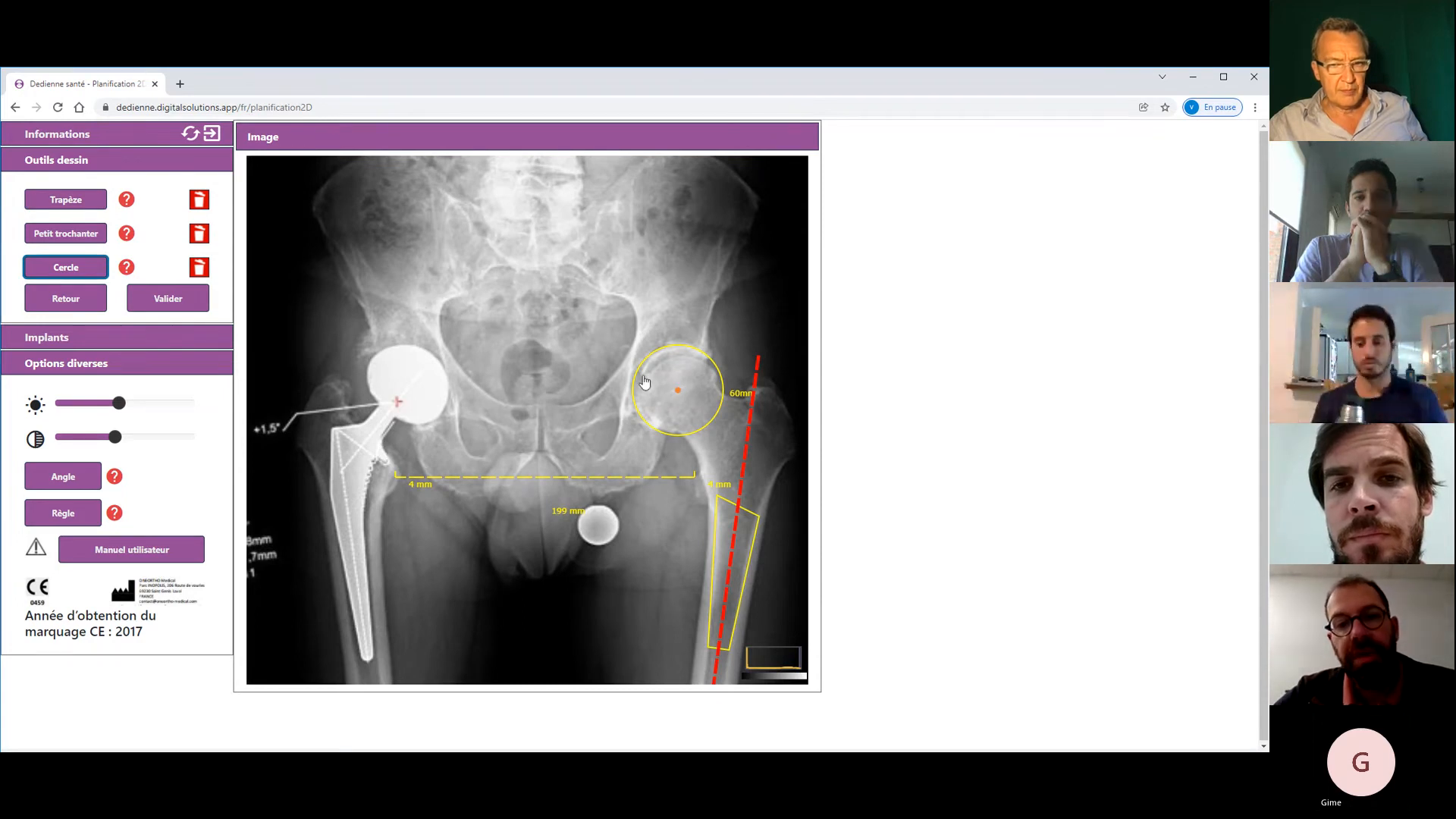
pyautogui.click(185, 303)
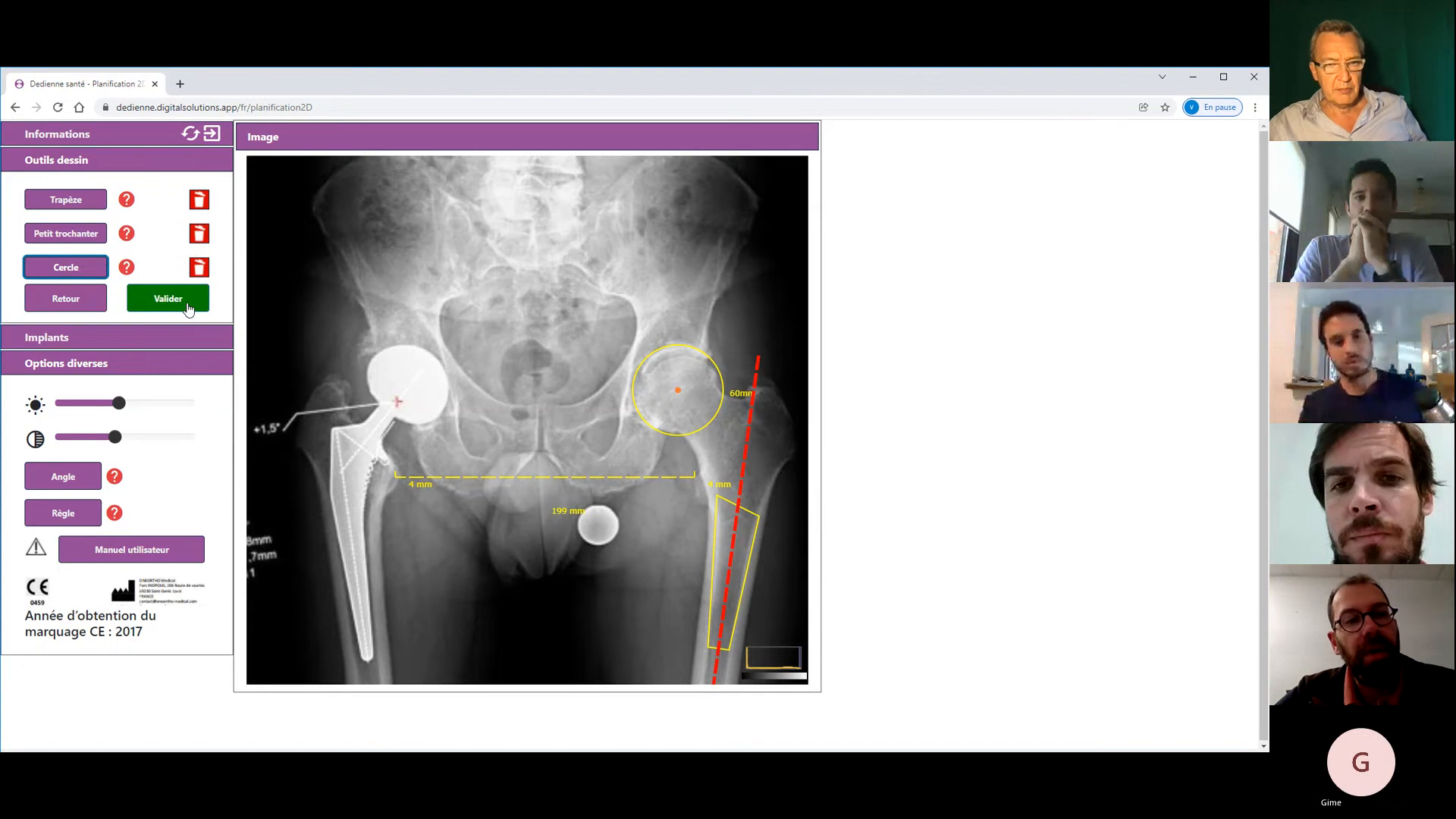
pyautogui.click(189, 307)
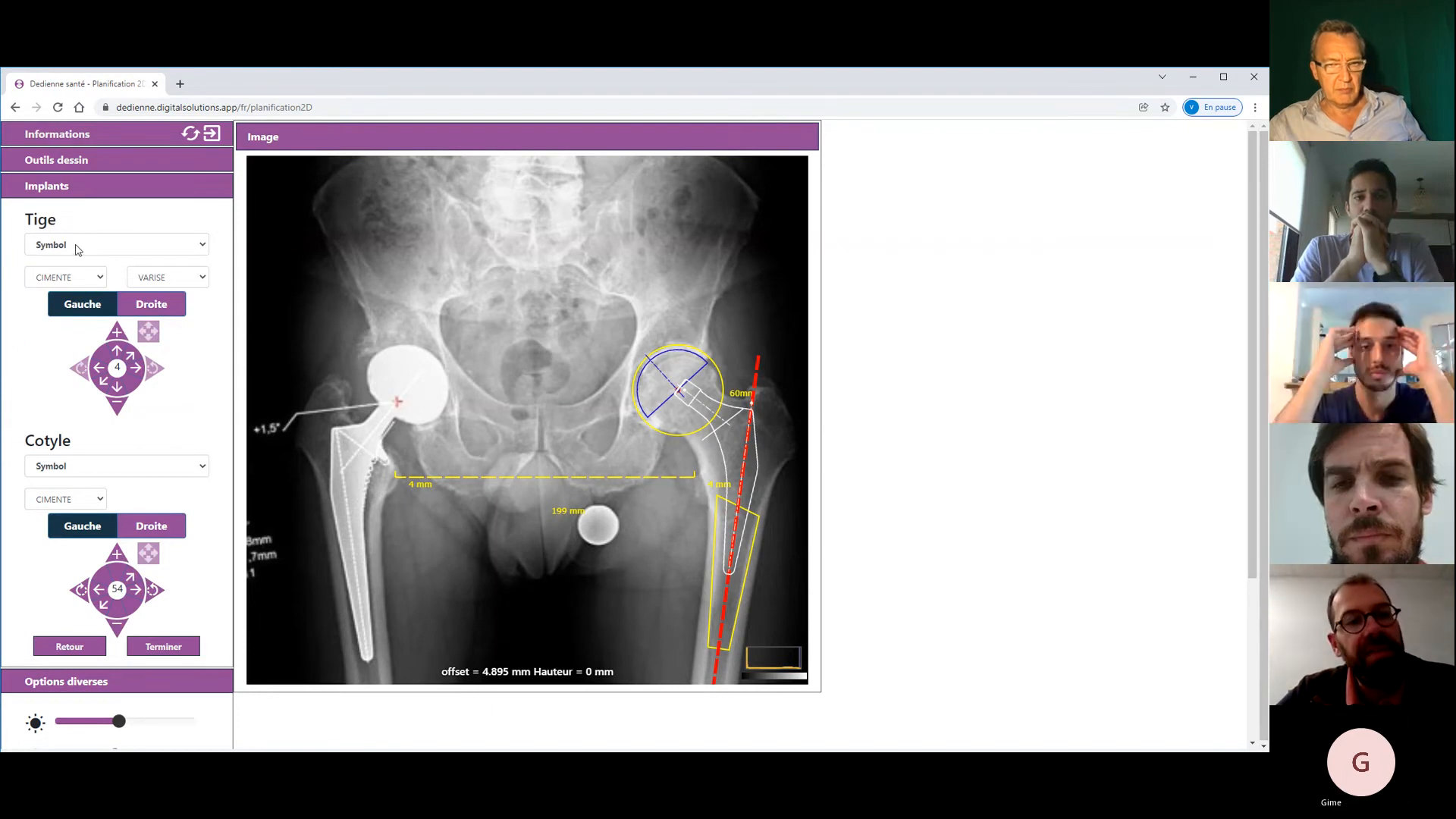
# - Set the stem to cementless, STANDARD neck, and no collar
pyautogui.click(86, 286)
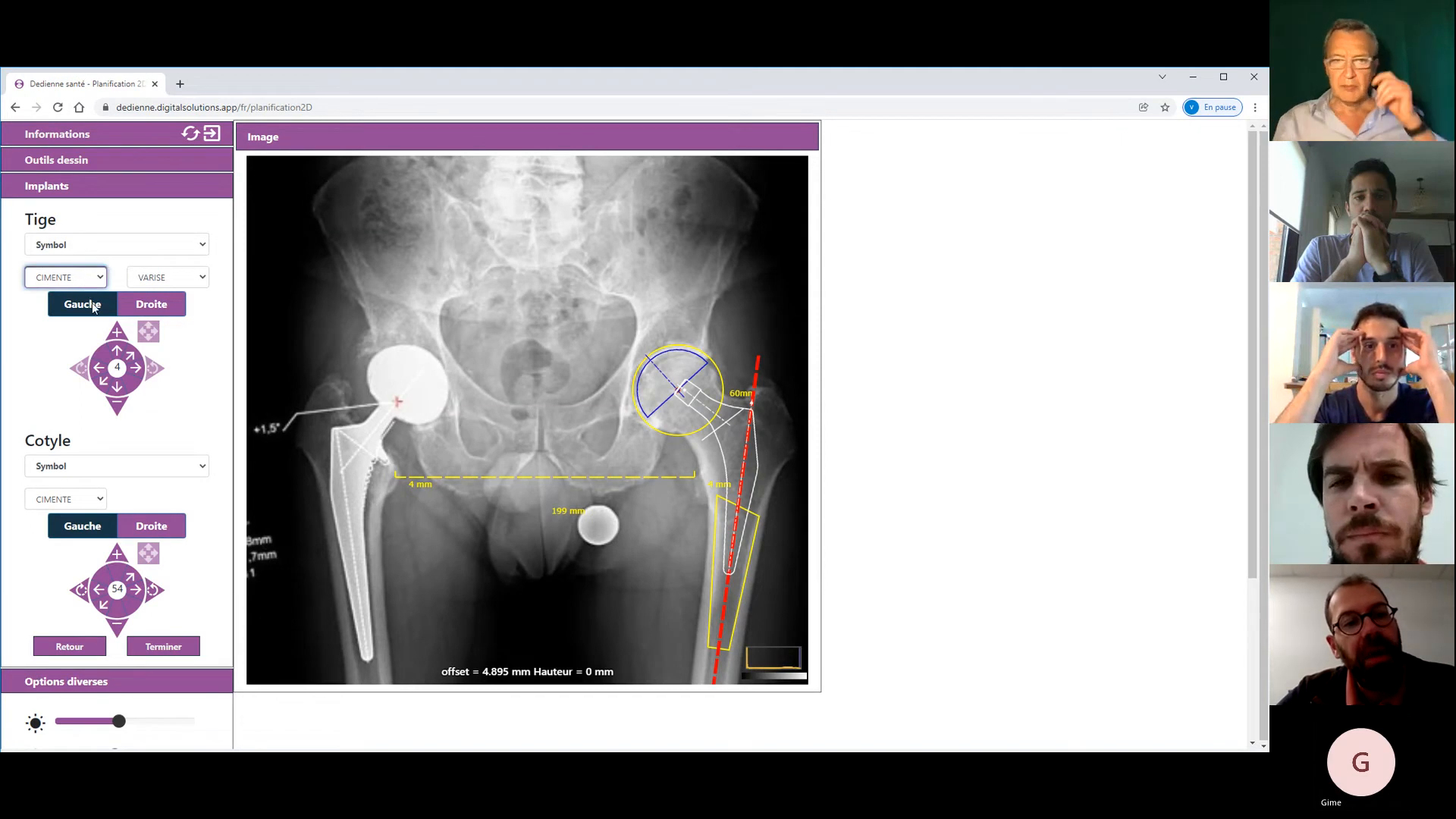
pyautogui.click(93, 304)
pyautogui.click(174, 285)
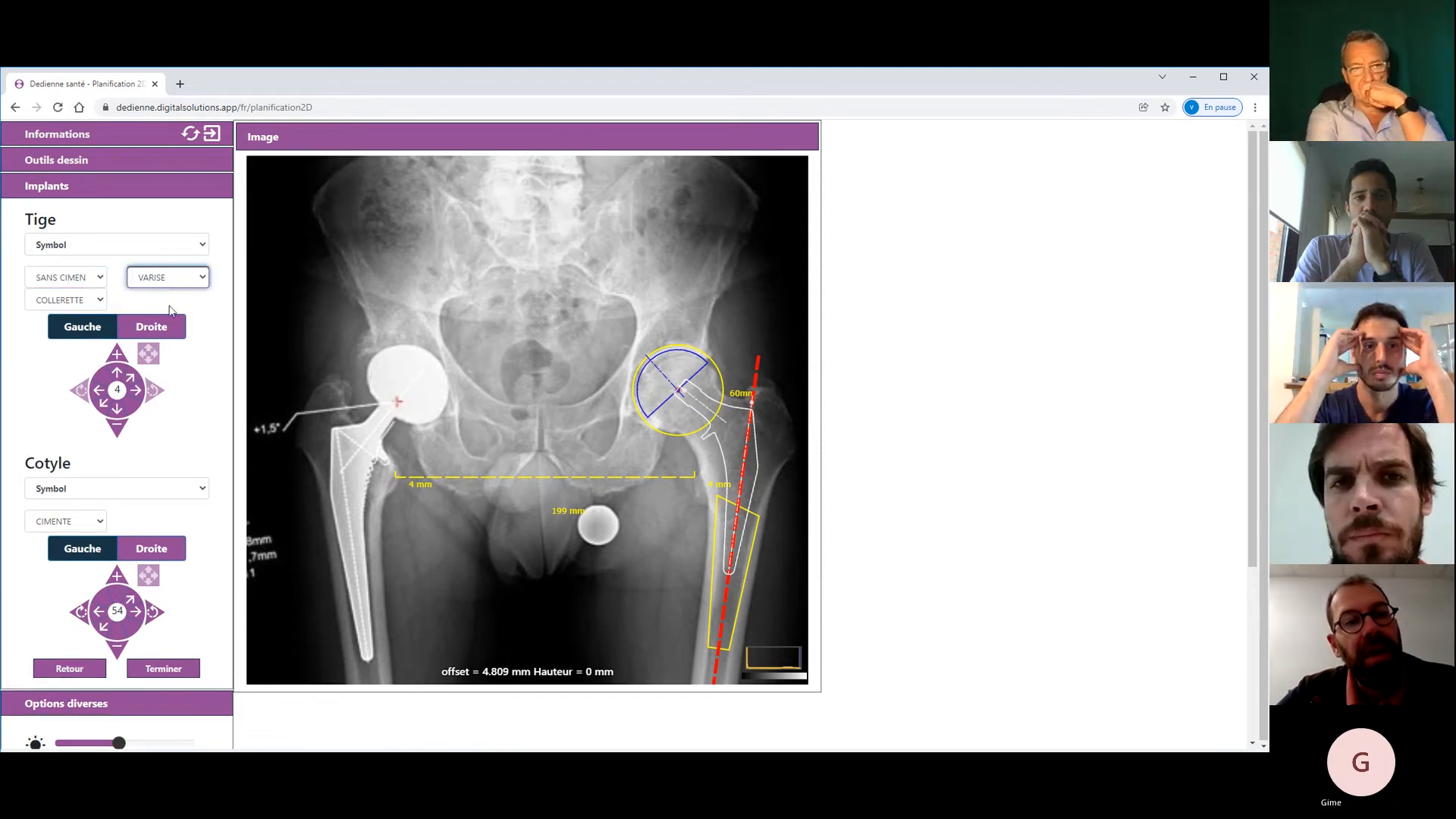
pyautogui.click(170, 313)
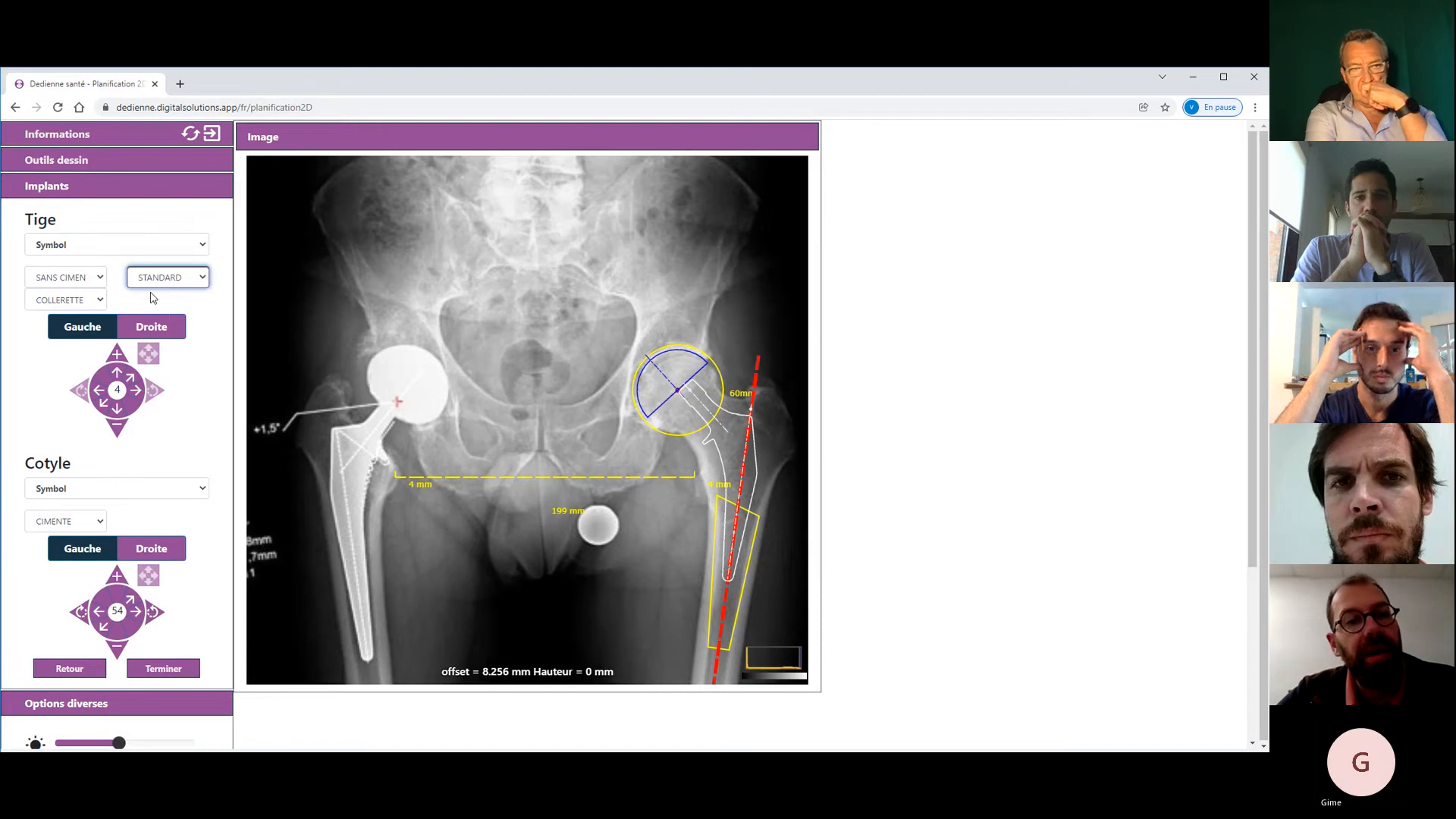
pyautogui.click(91, 304)
pyautogui.click(99, 332)
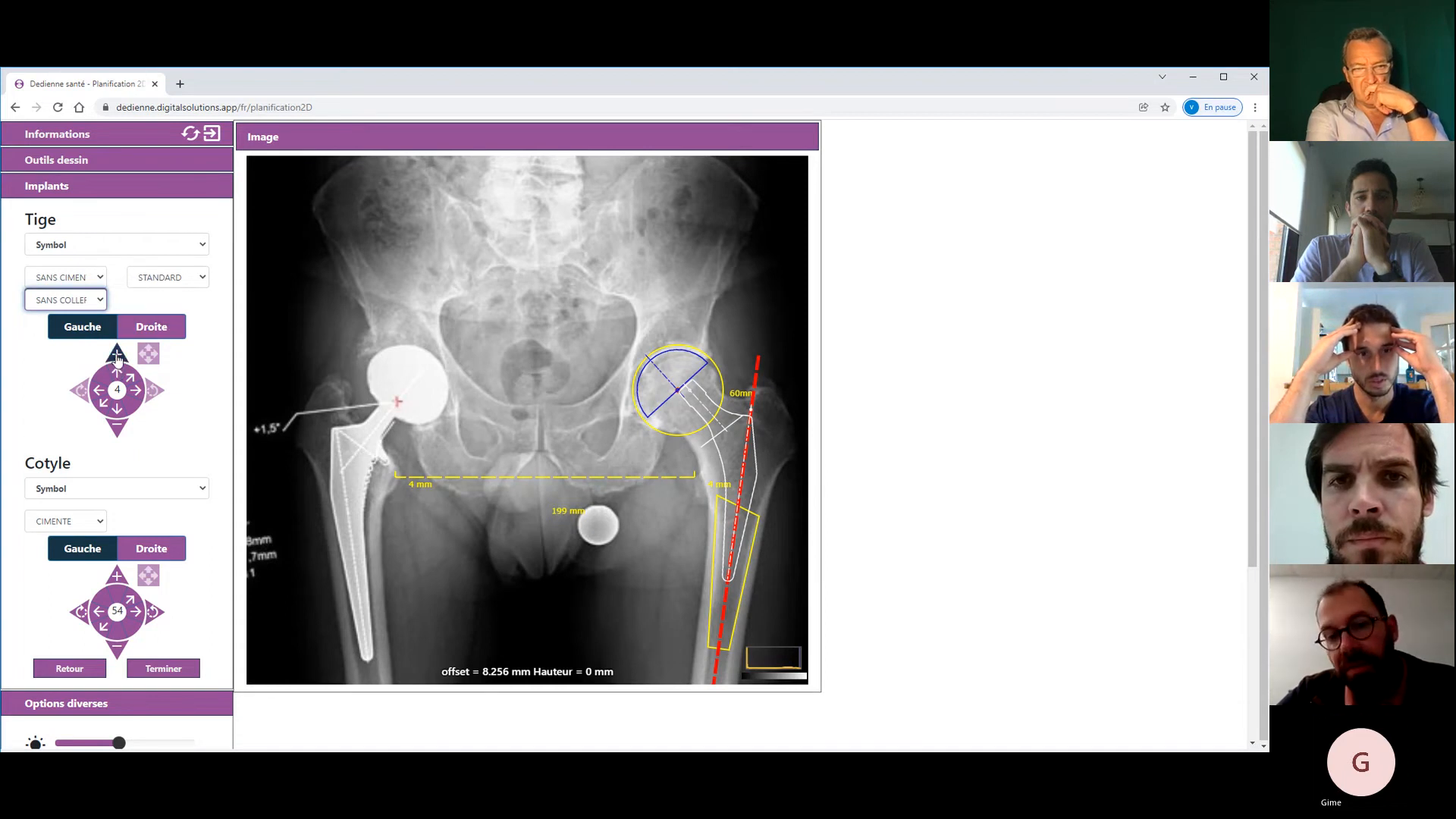
# - Enlarge the stem to size 6 and position it at 4.588 mm offset, 5 mm height
pyautogui.click(117, 354)
pyautogui.click(117, 357)
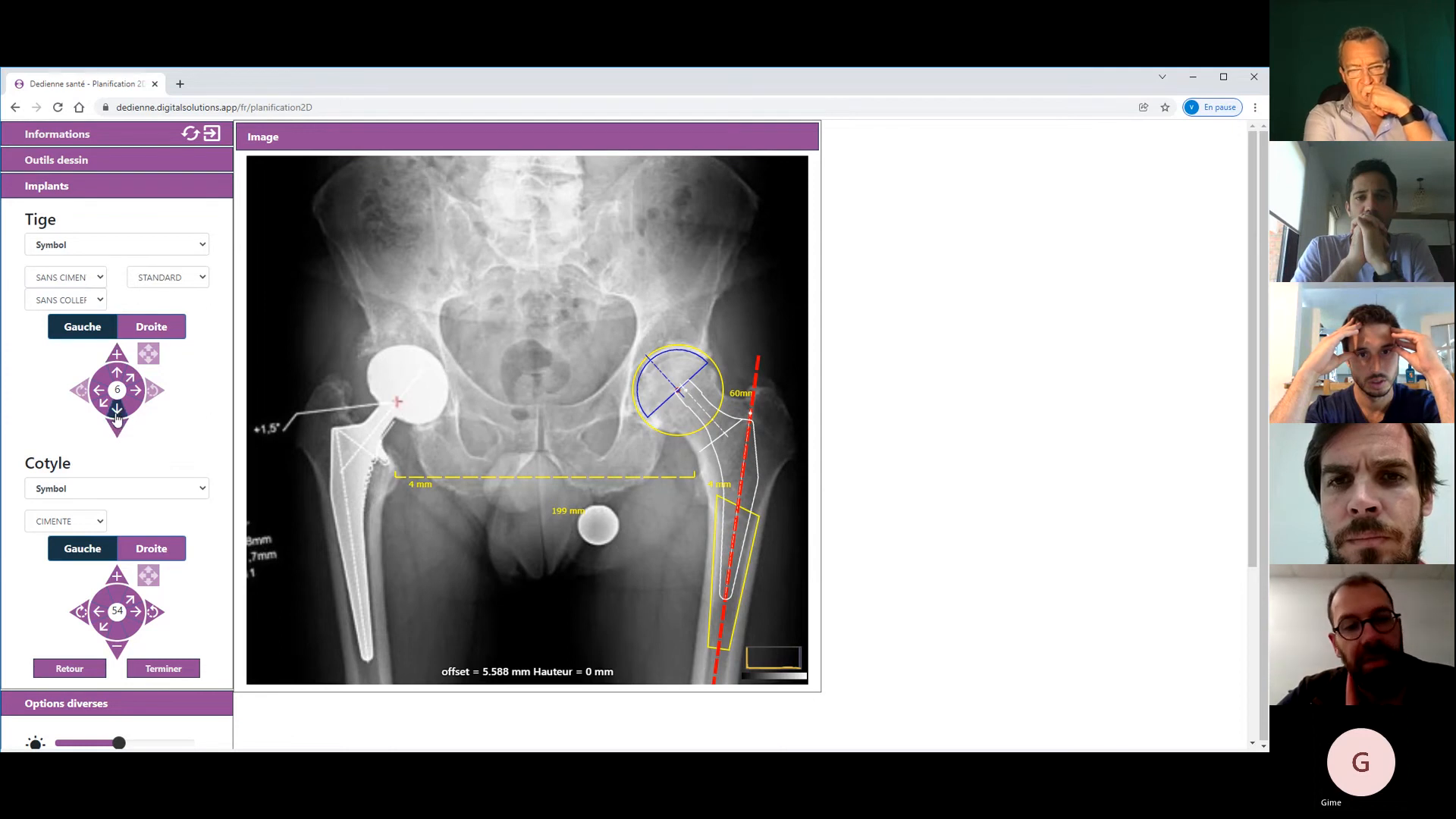
pyautogui.click(117, 414)
pyautogui.click(117, 413)
pyautogui.click(99, 391)
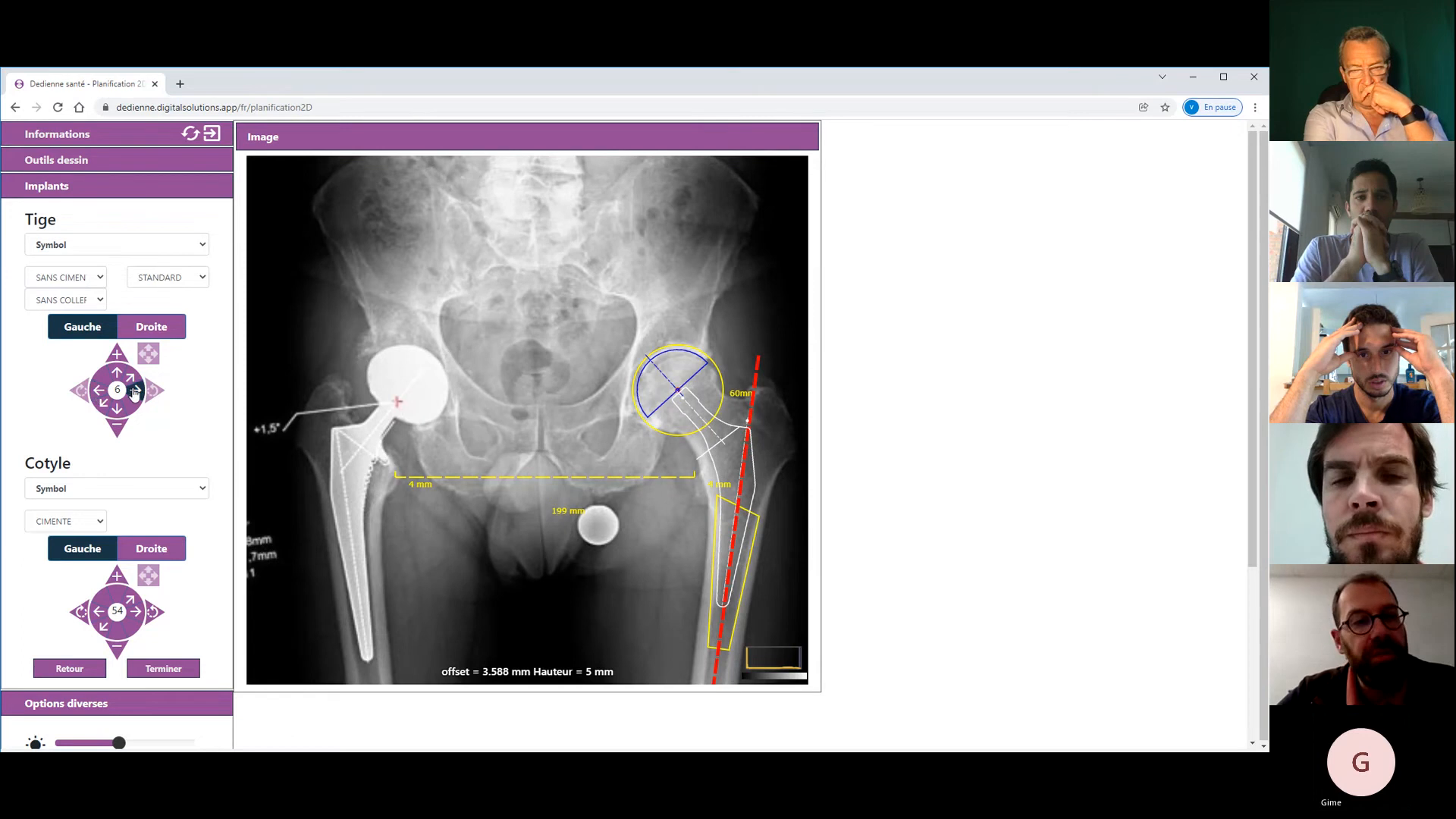
pyautogui.click(134, 391)
pyautogui.click(97, 391)
pyautogui.click(116, 372)
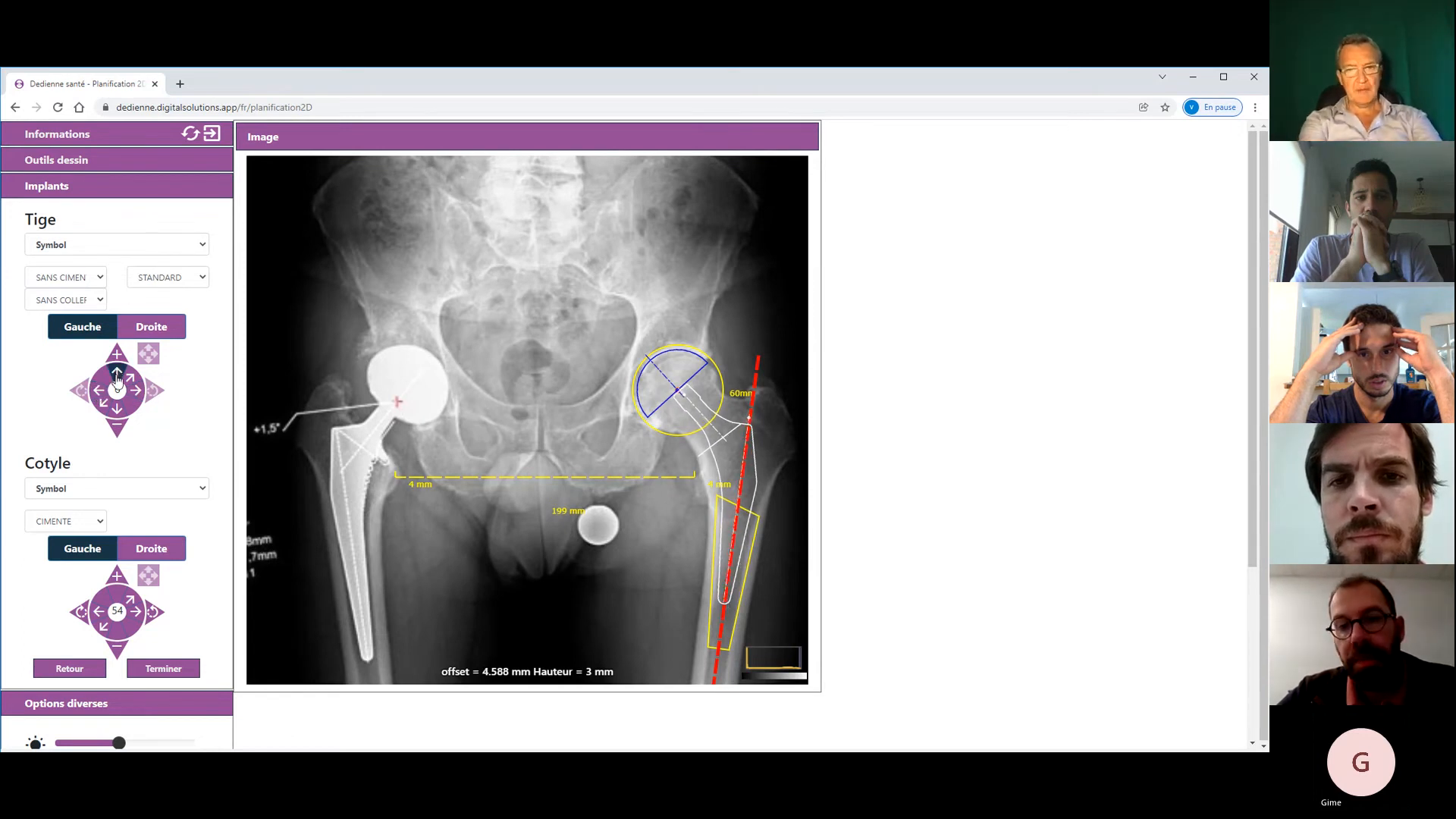
pyautogui.click(118, 410)
pyautogui.click(118, 410)
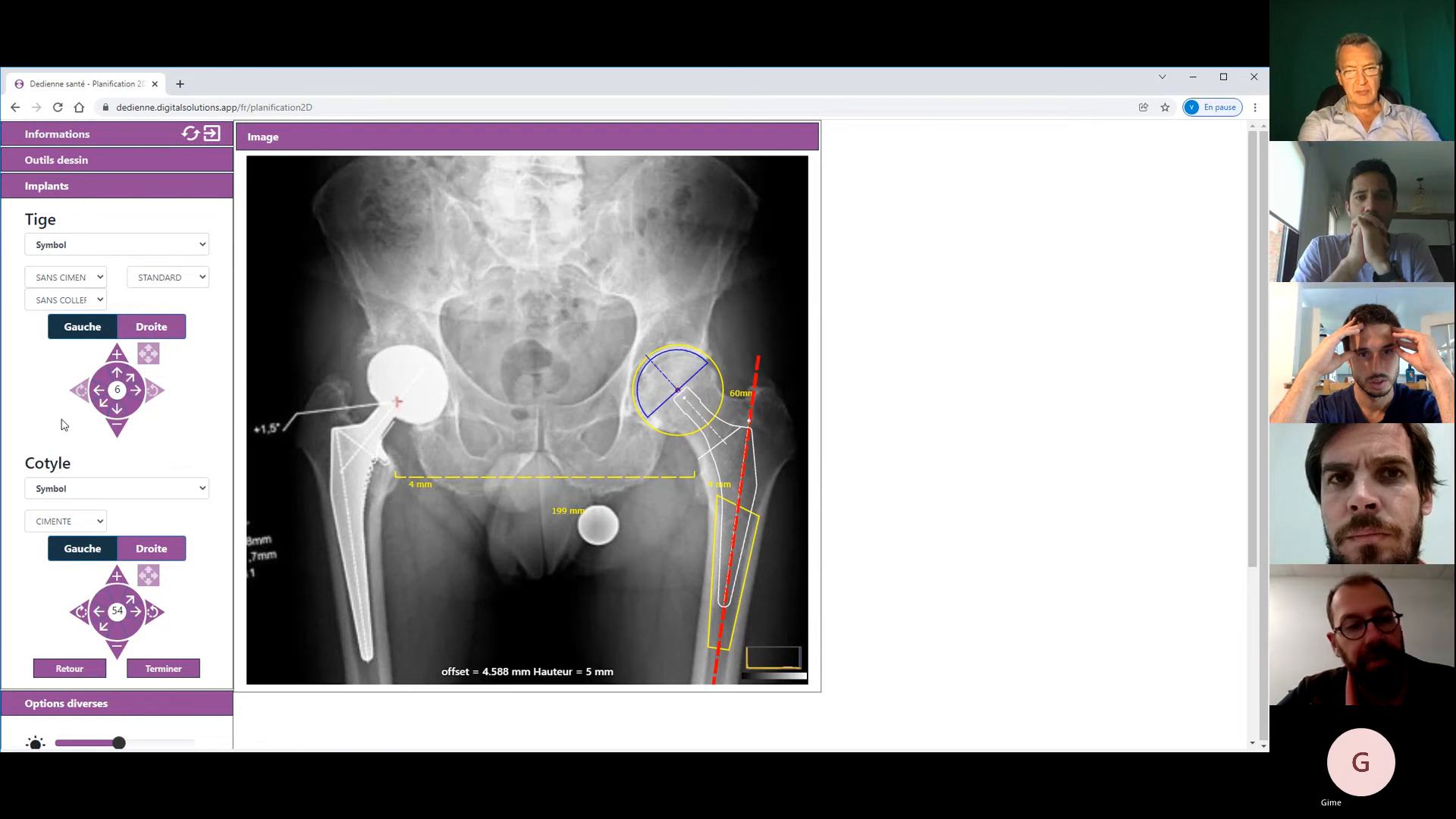
# - Make the cup template SANS CIMENT and enlarge it from size 54 to 56
pyautogui.click(107, 497)
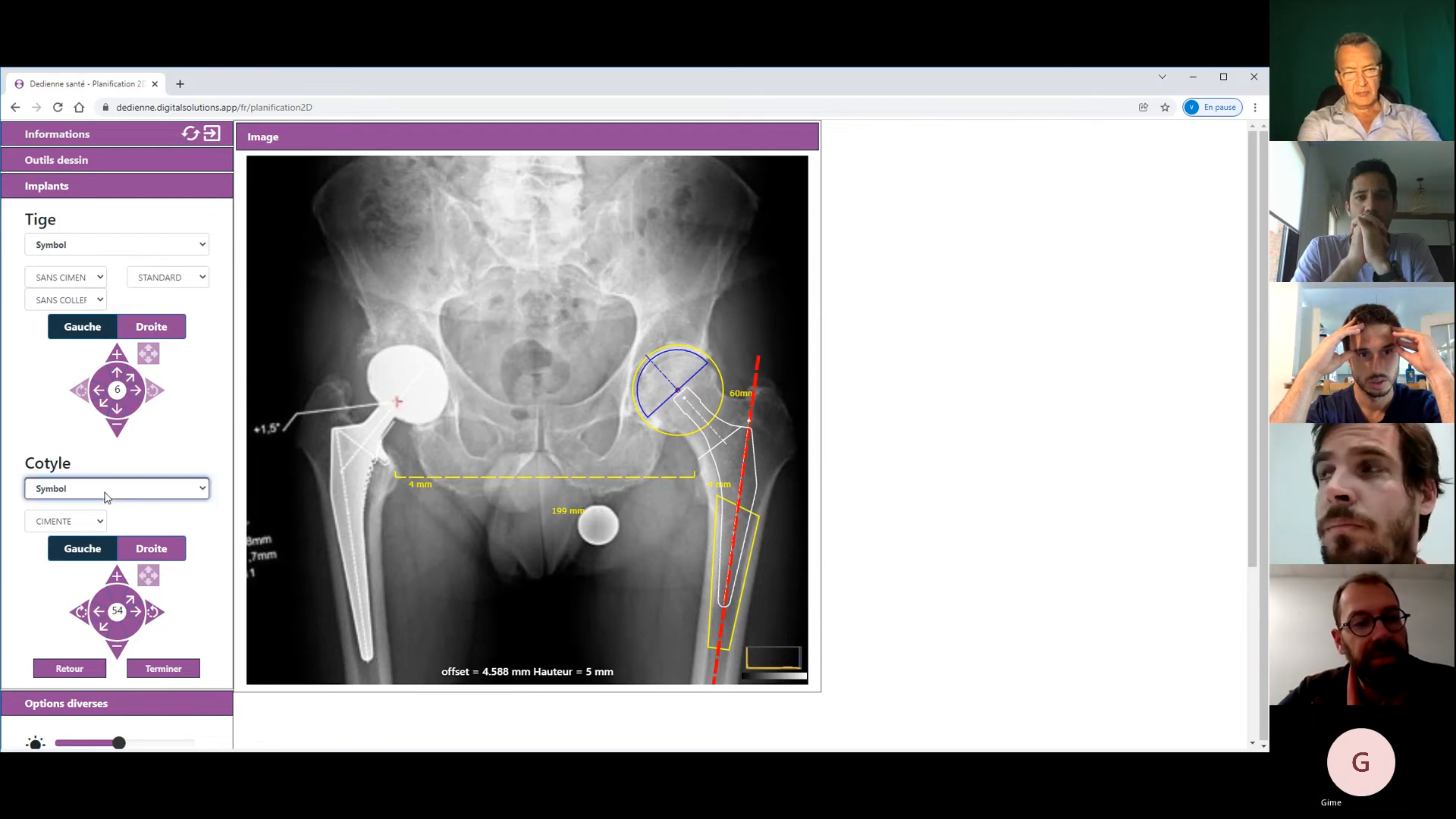
pyautogui.click(79, 526)
pyautogui.click(88, 558)
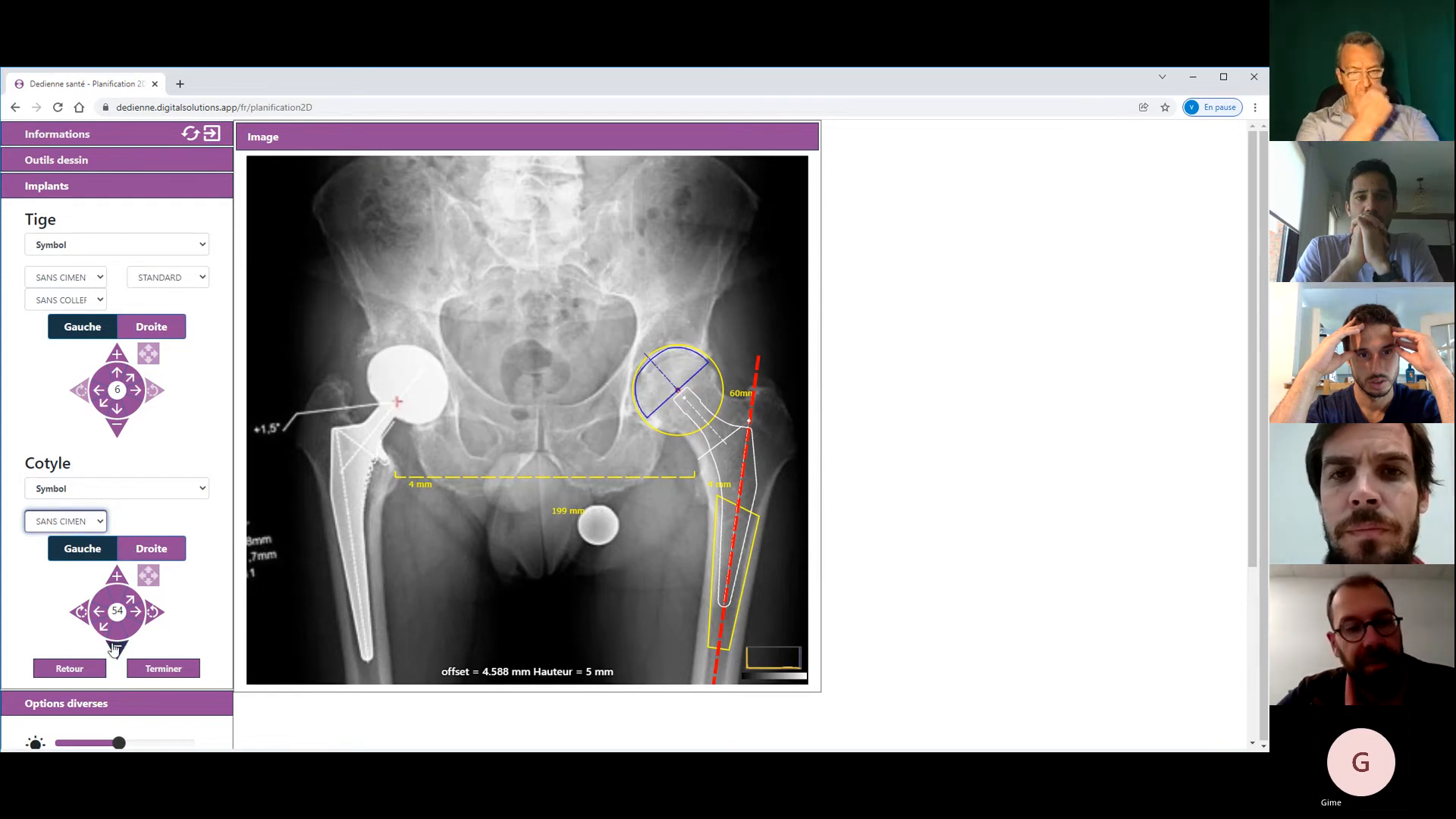
pyautogui.click(115, 579)
pyautogui.click(115, 581)
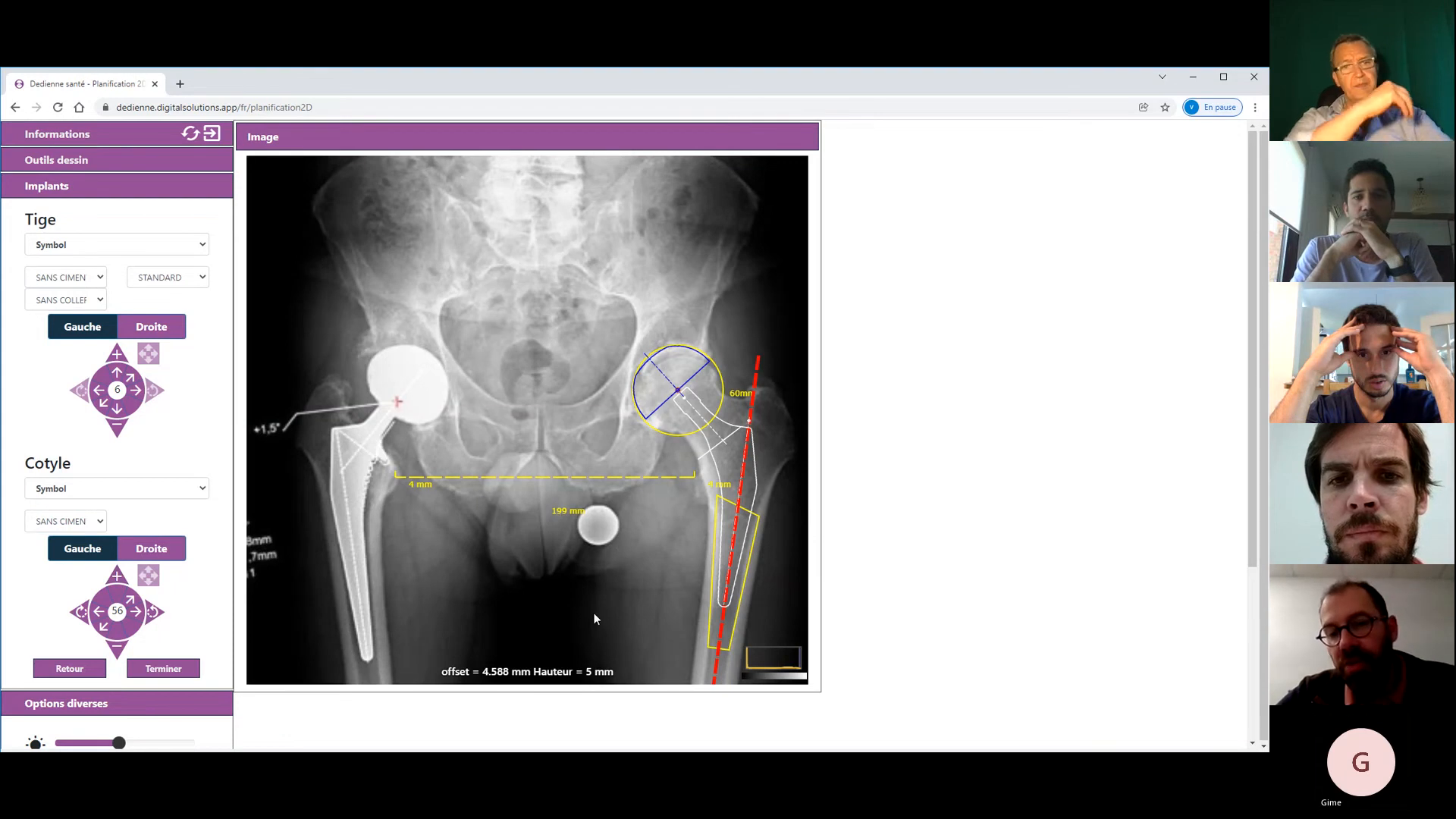
pyautogui.scroll(-1, 1255, 458)
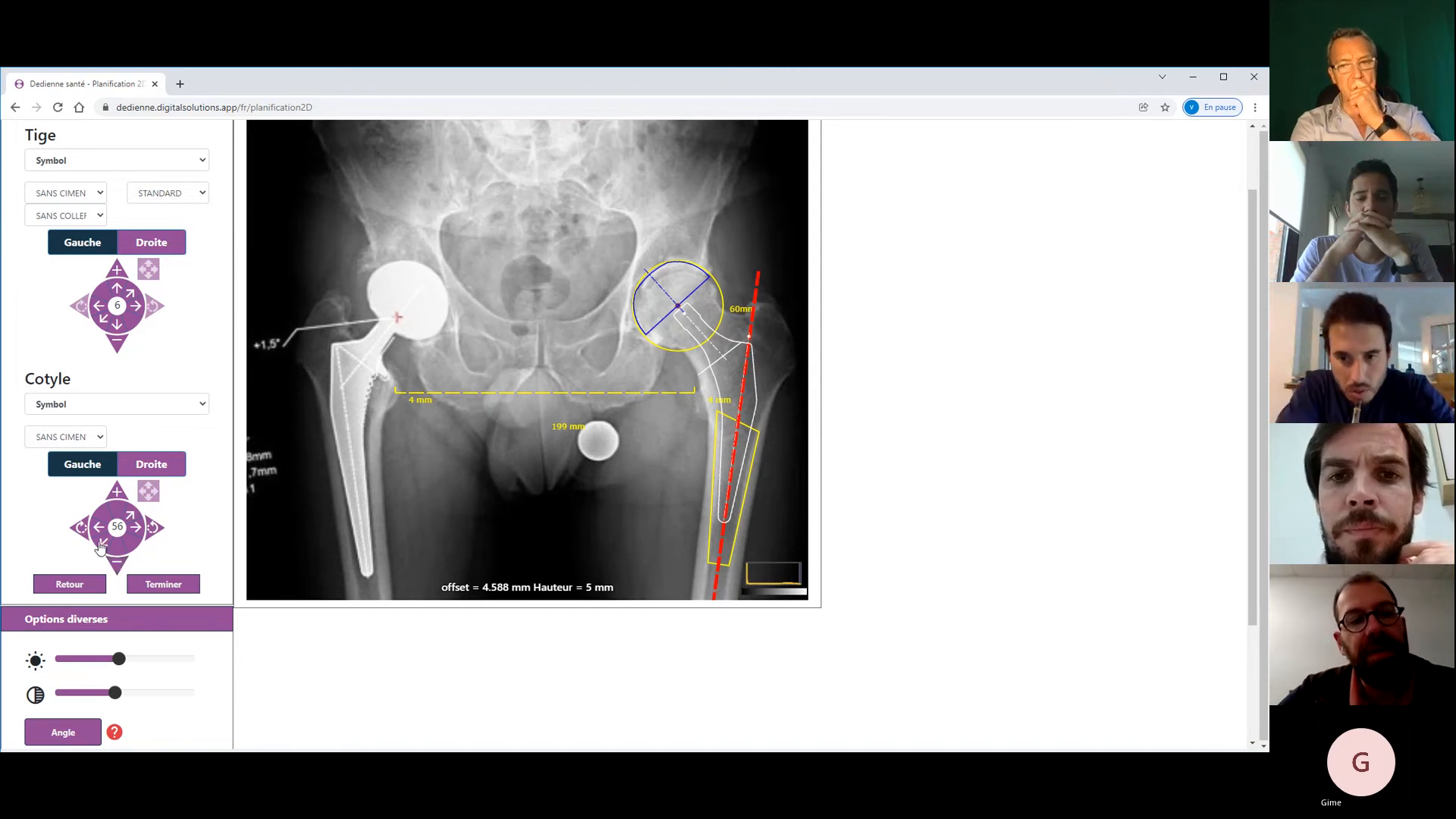
# - Rotate the size-56 cup template five increments to tilt it in the acetabulum
pyautogui.click(79, 530)
pyautogui.click(79, 531)
pyautogui.click(78, 531)
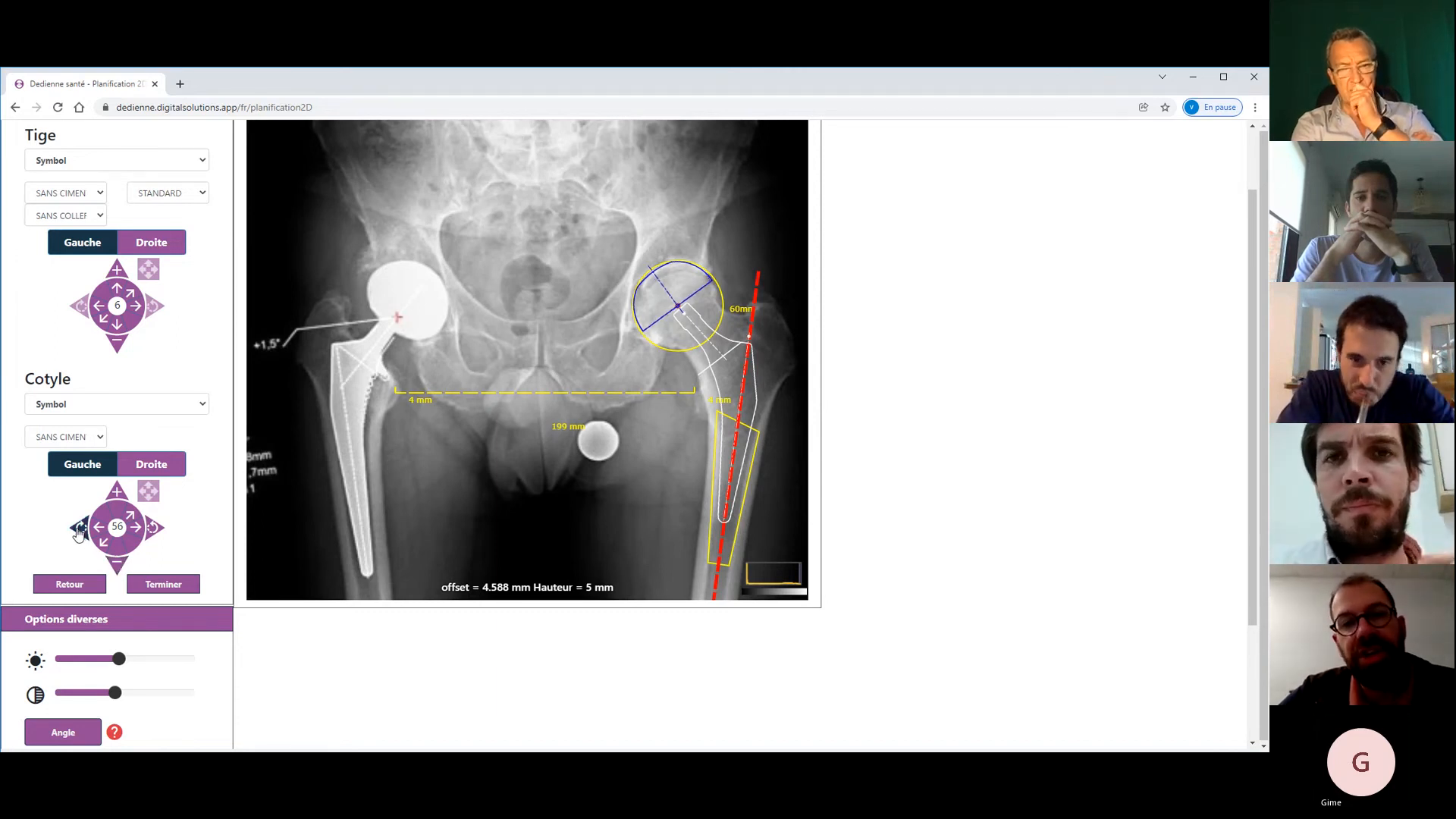
pyautogui.click(78, 530)
pyautogui.click(79, 531)
pyautogui.click(79, 531)
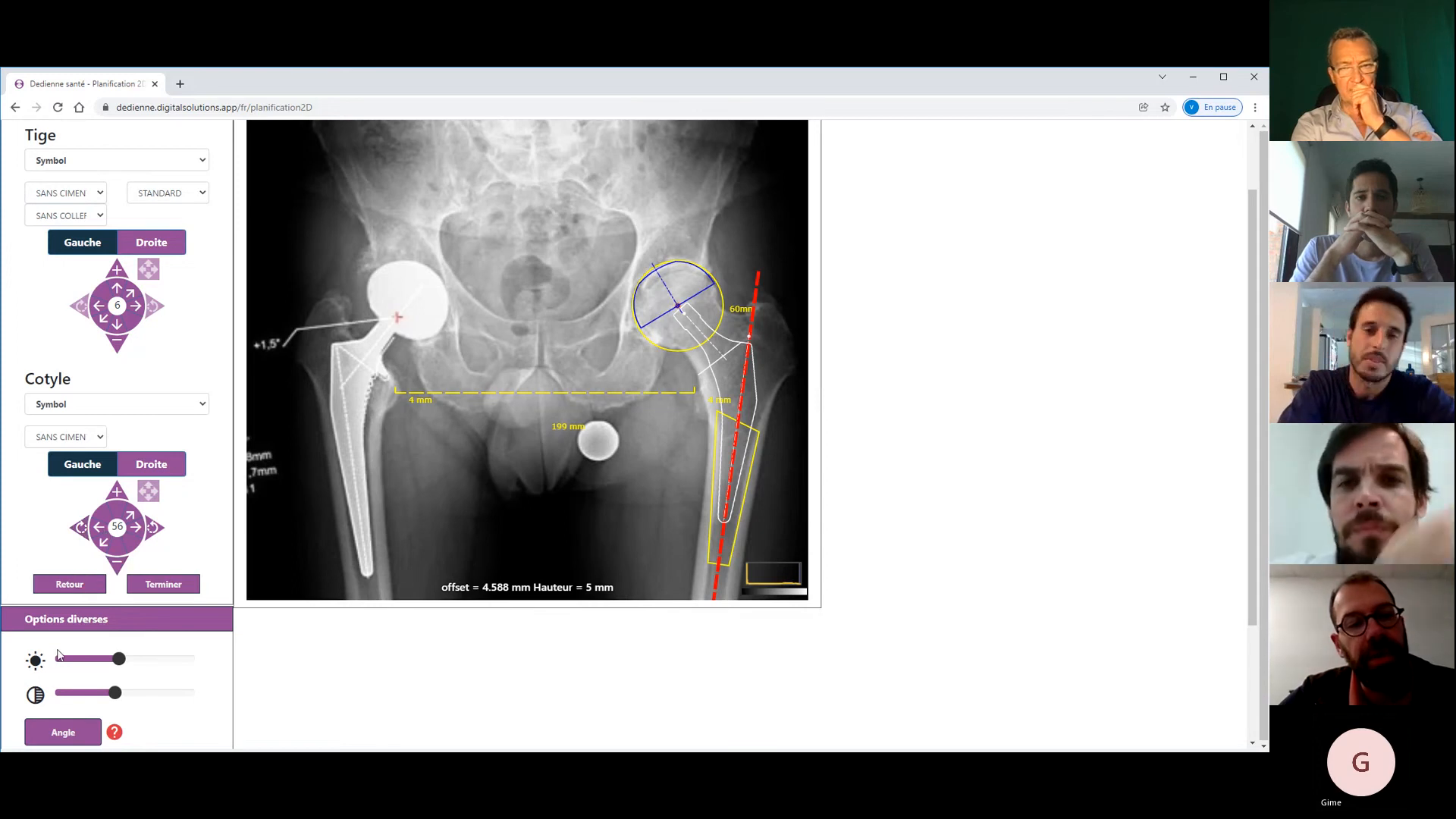
# - Fine-tune the cup axis with seven more rotation increments
pyautogui.click(61, 737)
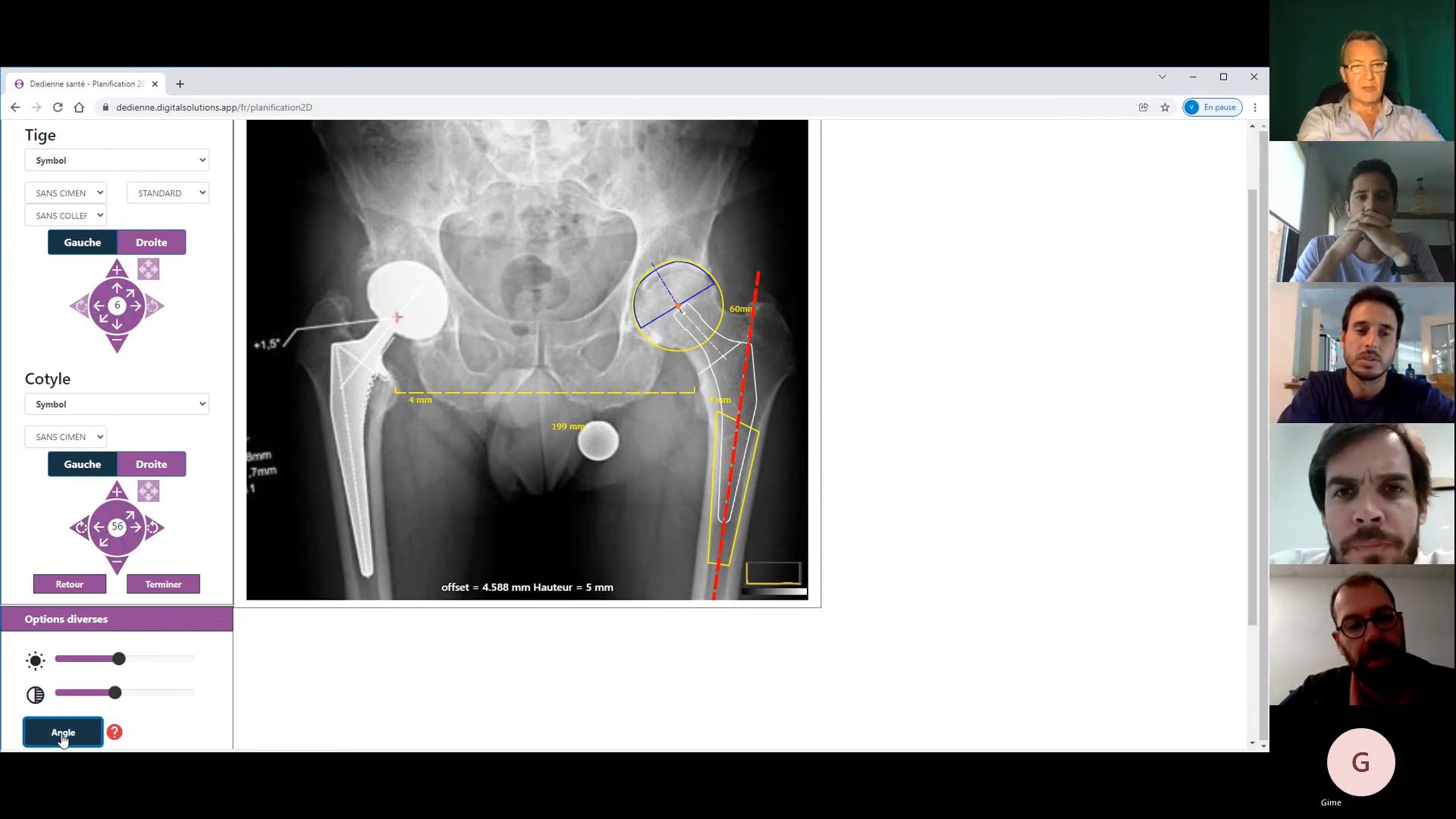
pyautogui.click(150, 534)
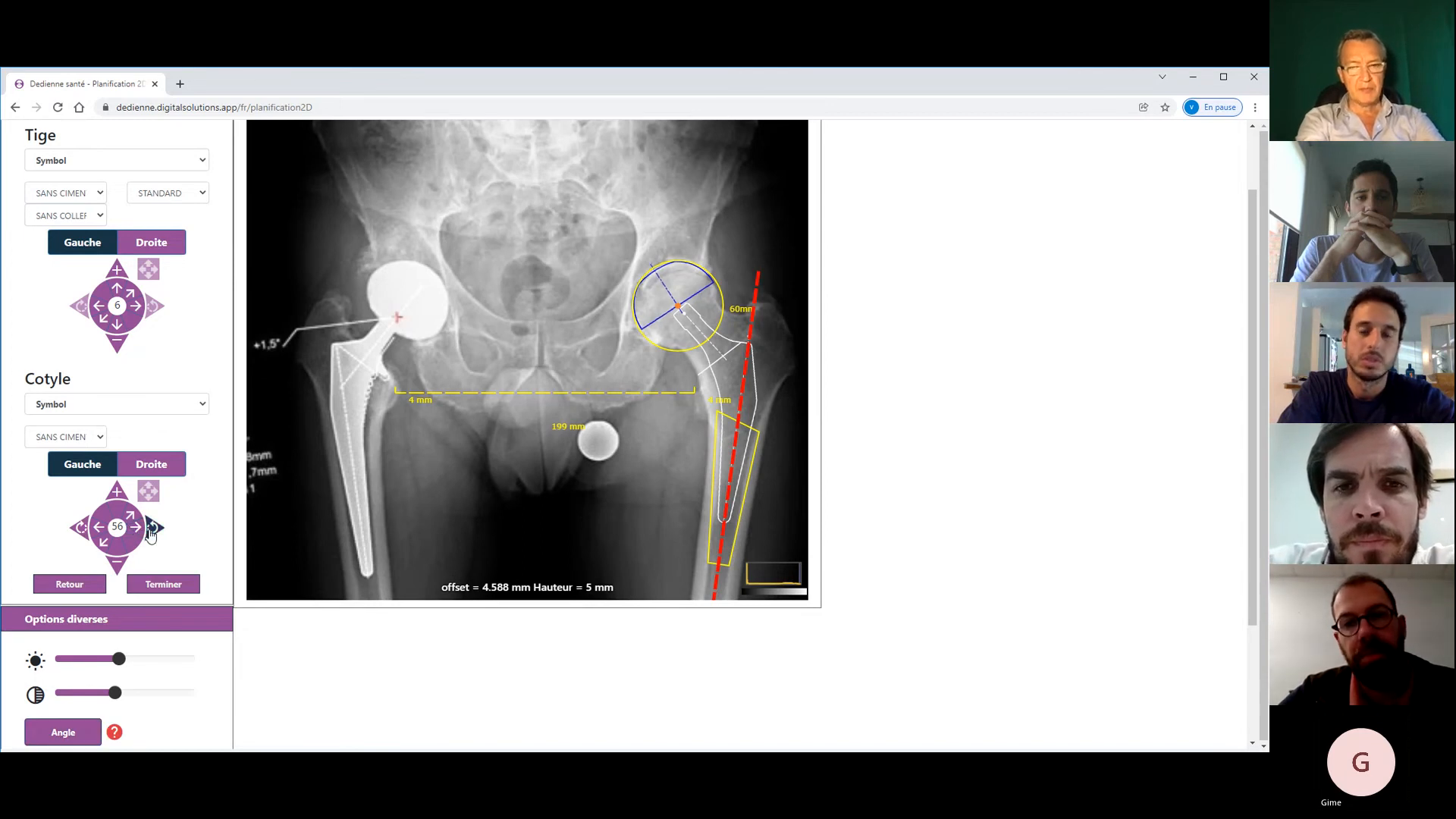
pyautogui.click(150, 534)
pyautogui.click(150, 534)
pyautogui.click(150, 534)
pyautogui.click(150, 534)
pyautogui.click(150, 534)
pyautogui.click(150, 534)
pyautogui.click(150, 534)
pyautogui.click(150, 535)
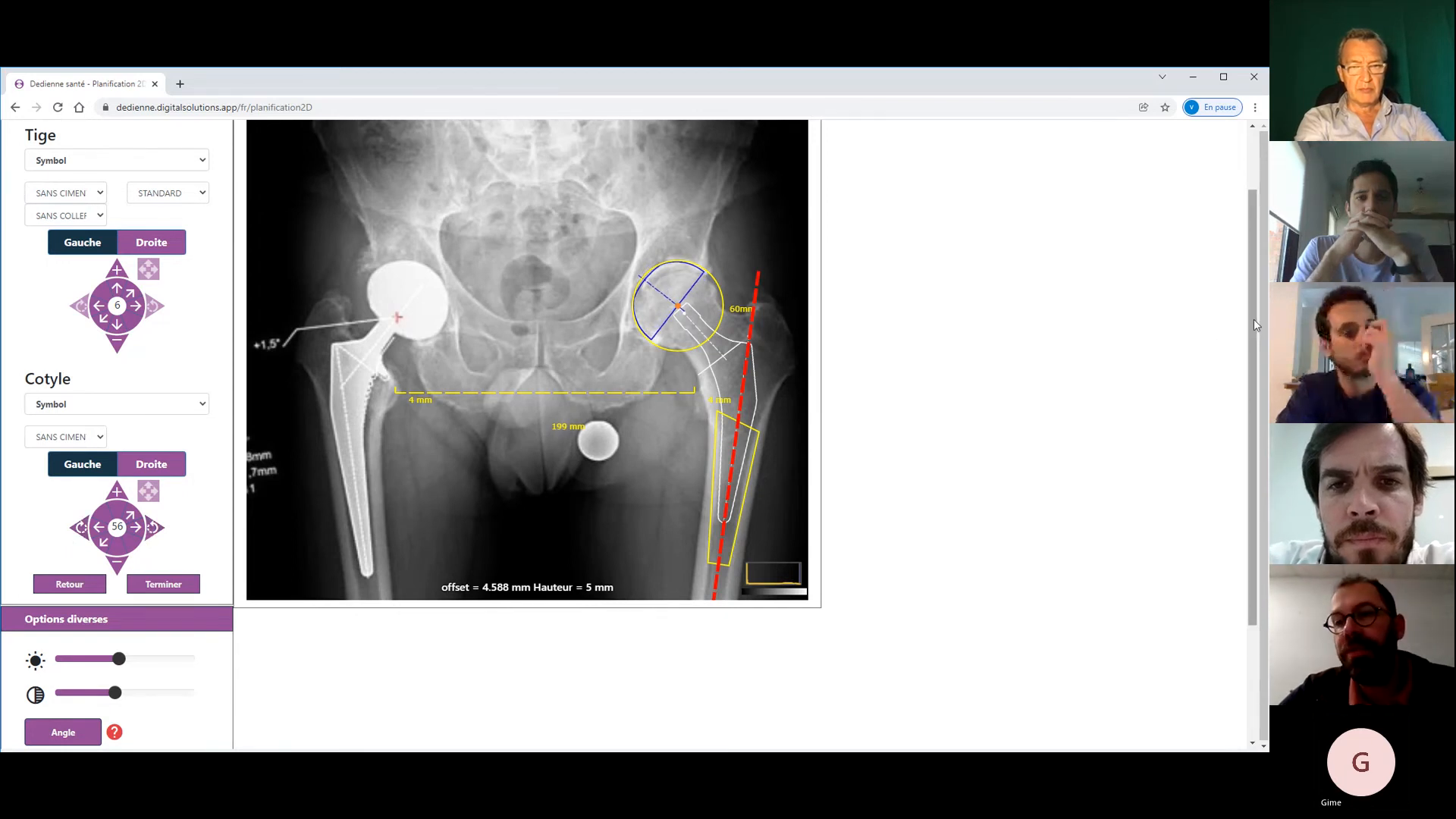
pyautogui.moveTo(1254, 325); pyautogui.dragTo(1255, 359)
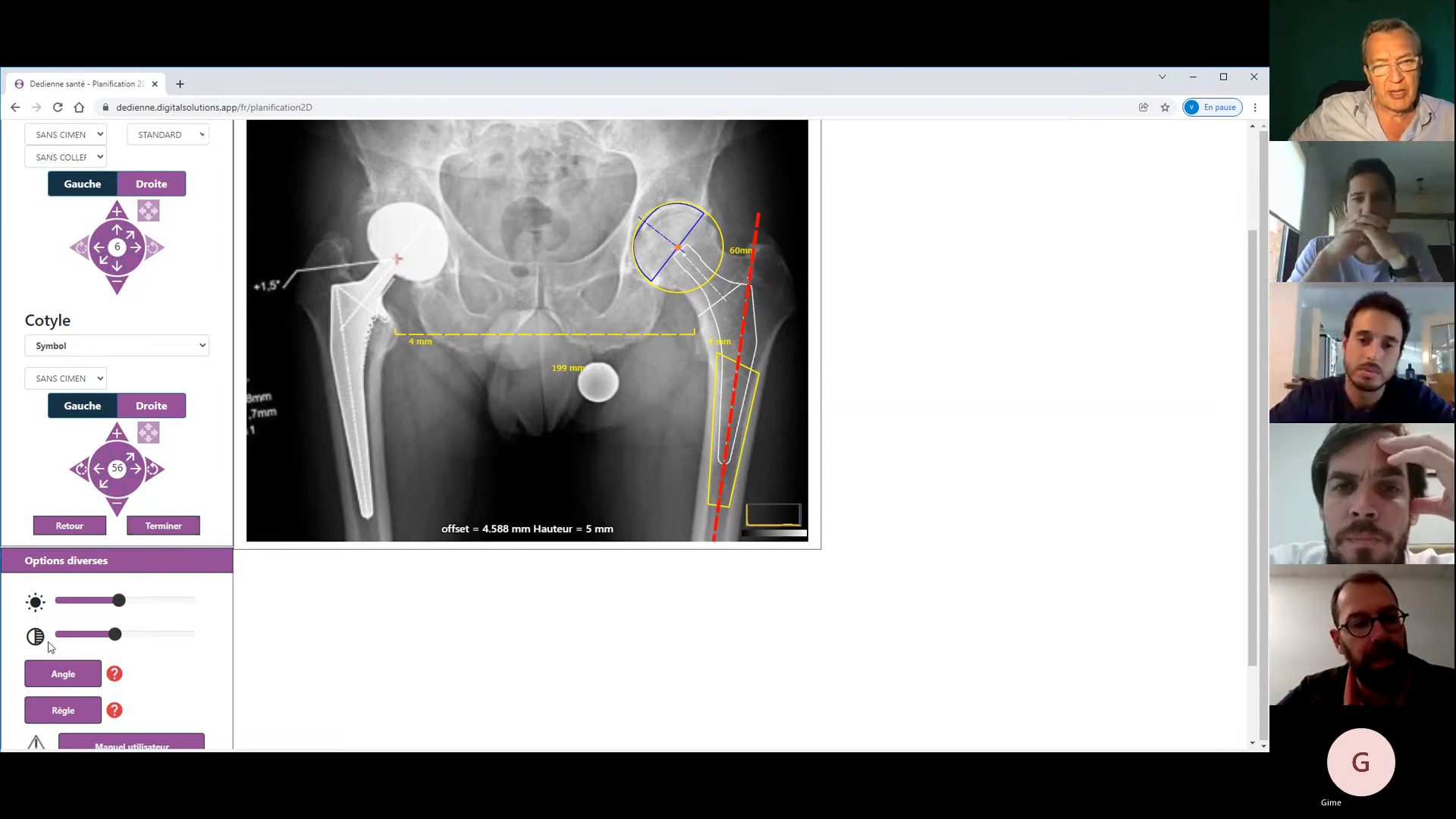
pyautogui.click(63, 674)
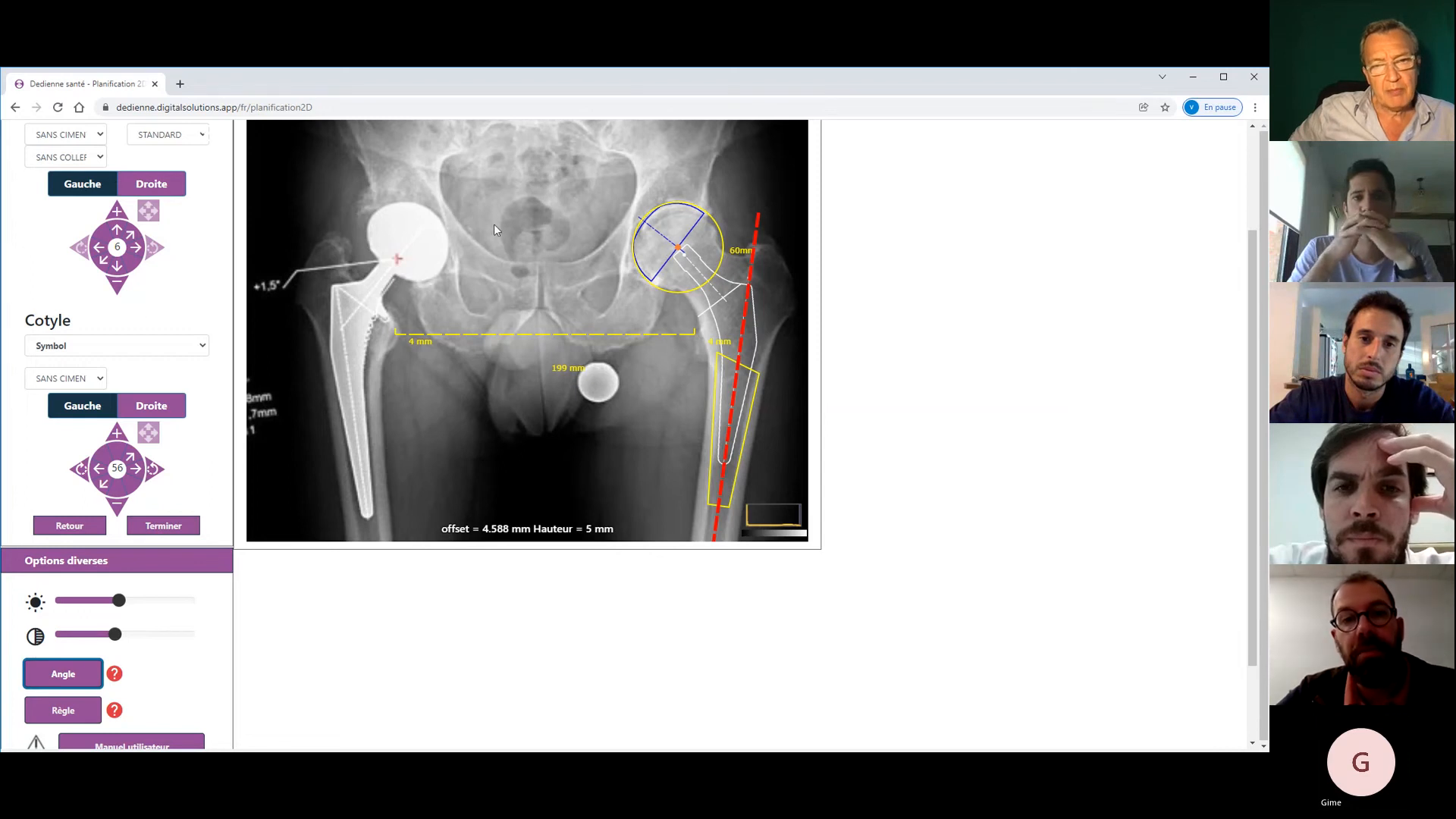
pyautogui.click(600, 186)
pyautogui.click(740, 307)
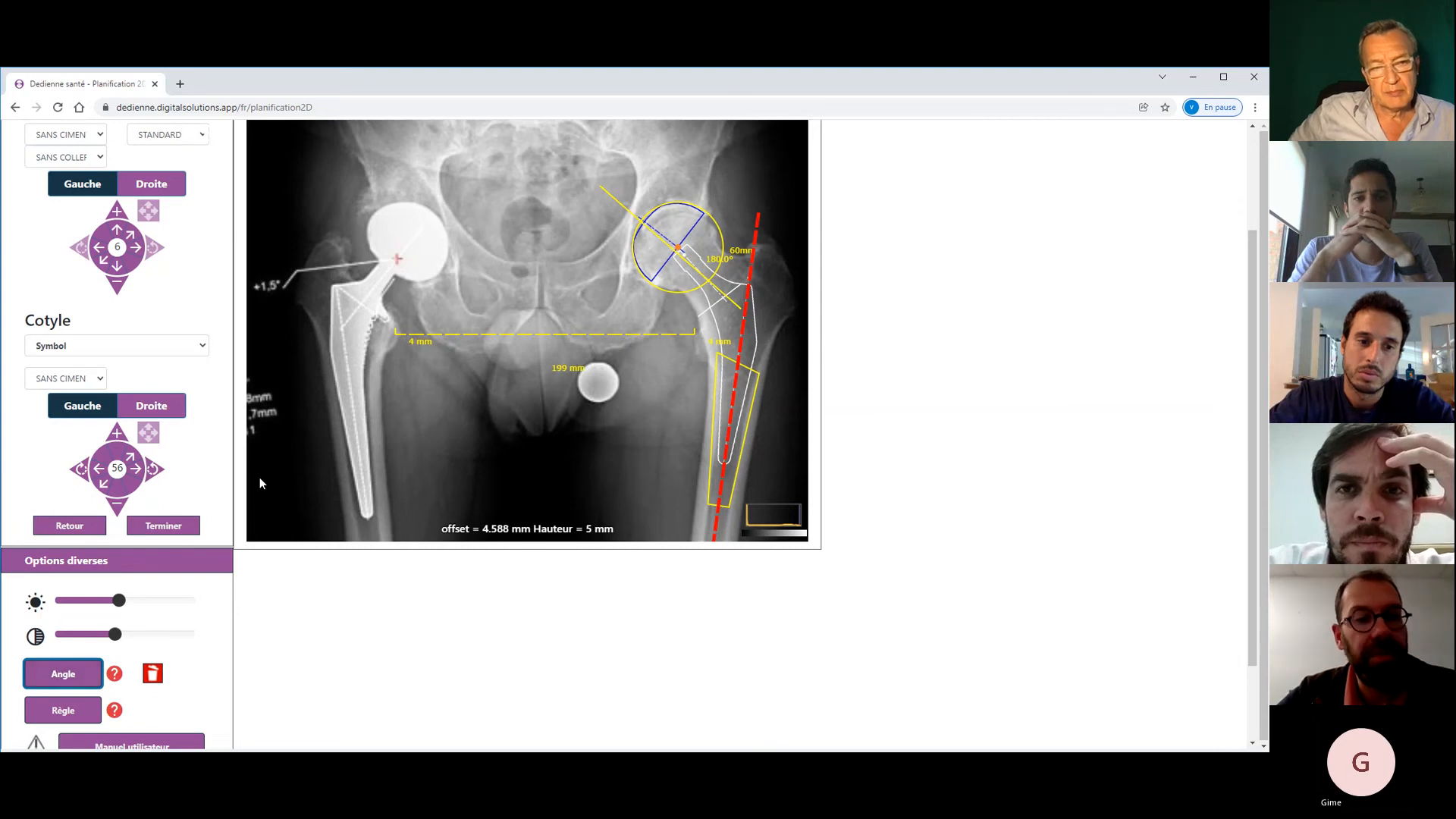
pyautogui.click(428, 226)
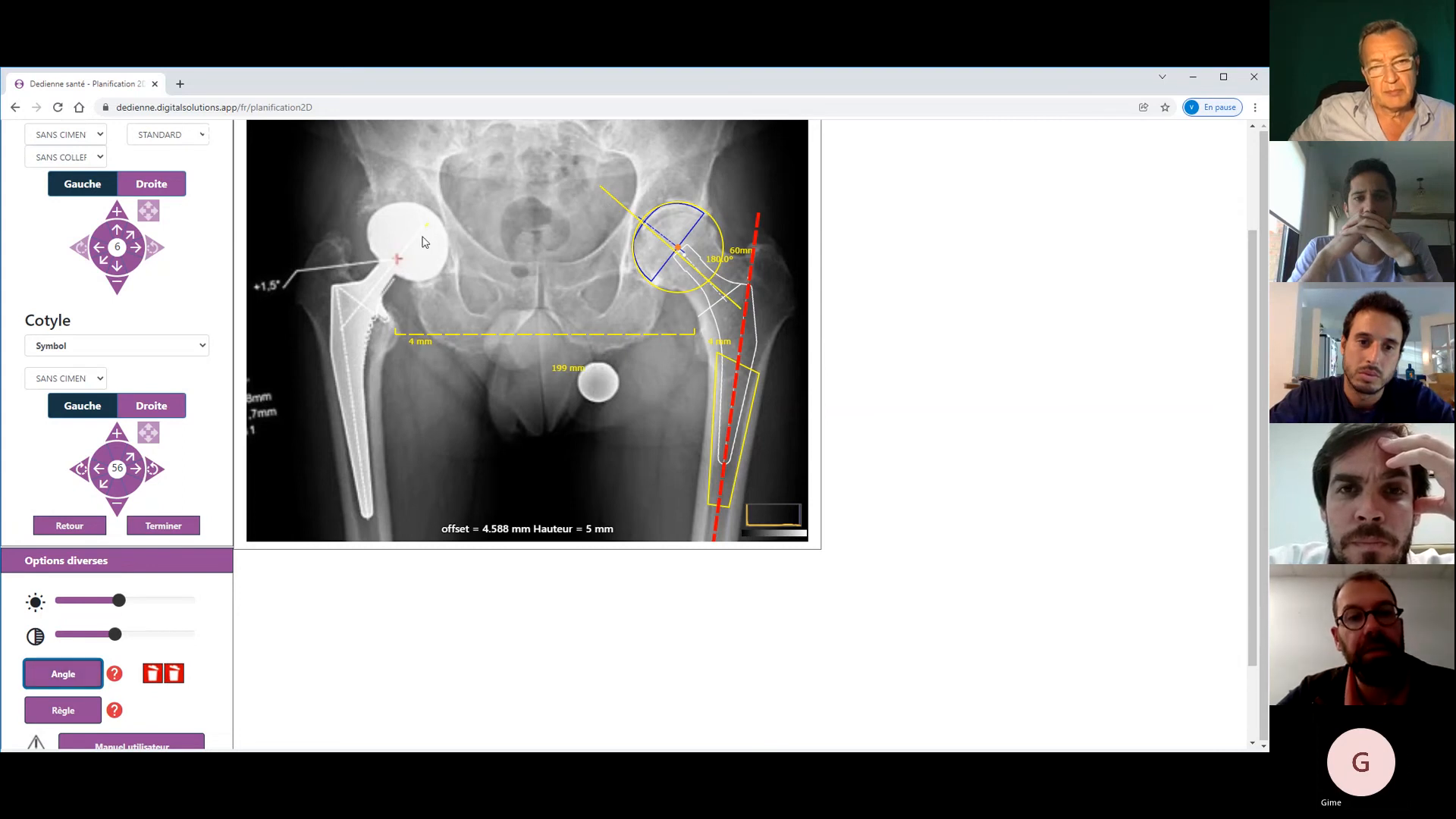
pyautogui.click(360, 321)
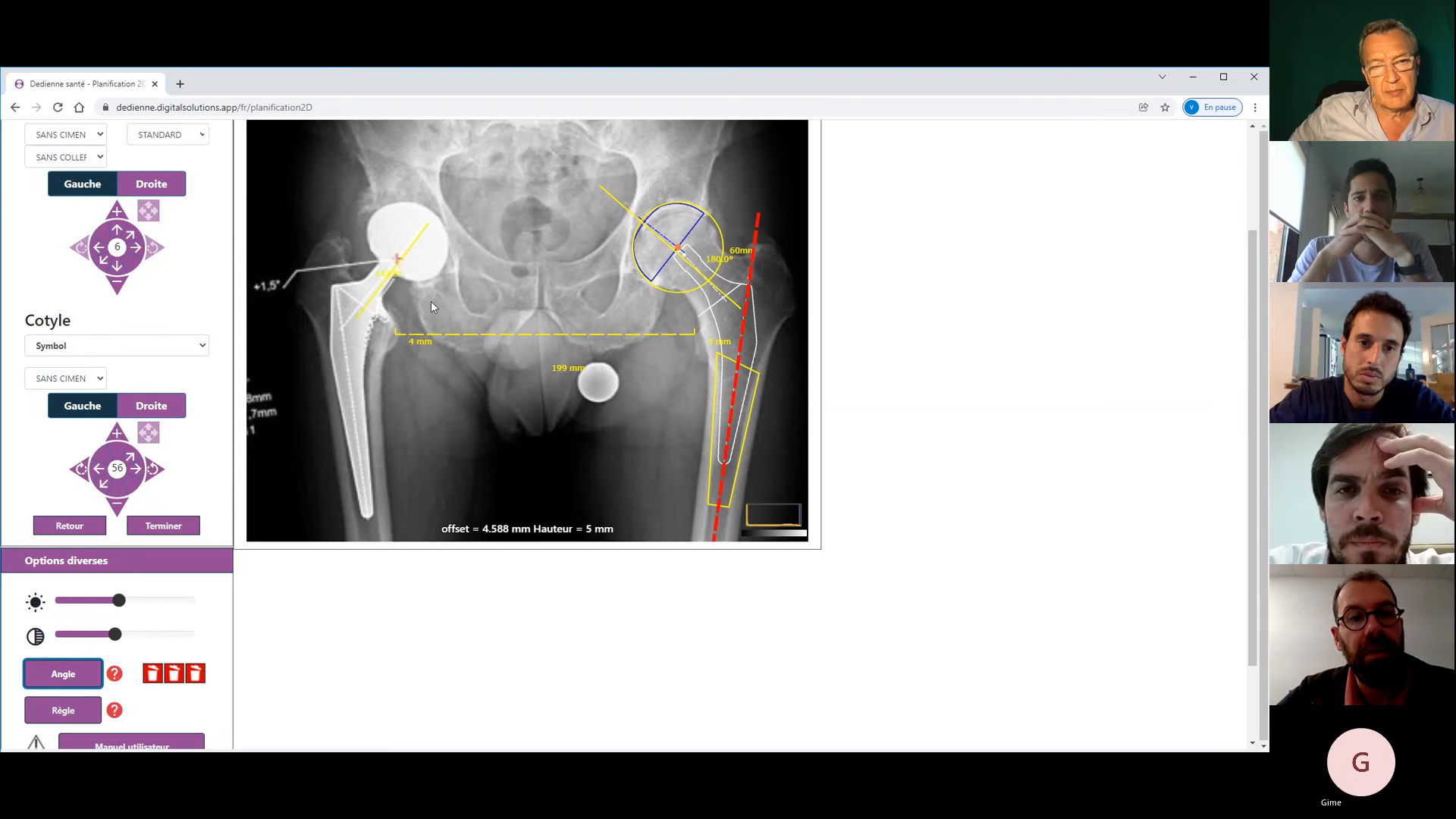
pyautogui.click(458, 281)
pyautogui.click(634, 499)
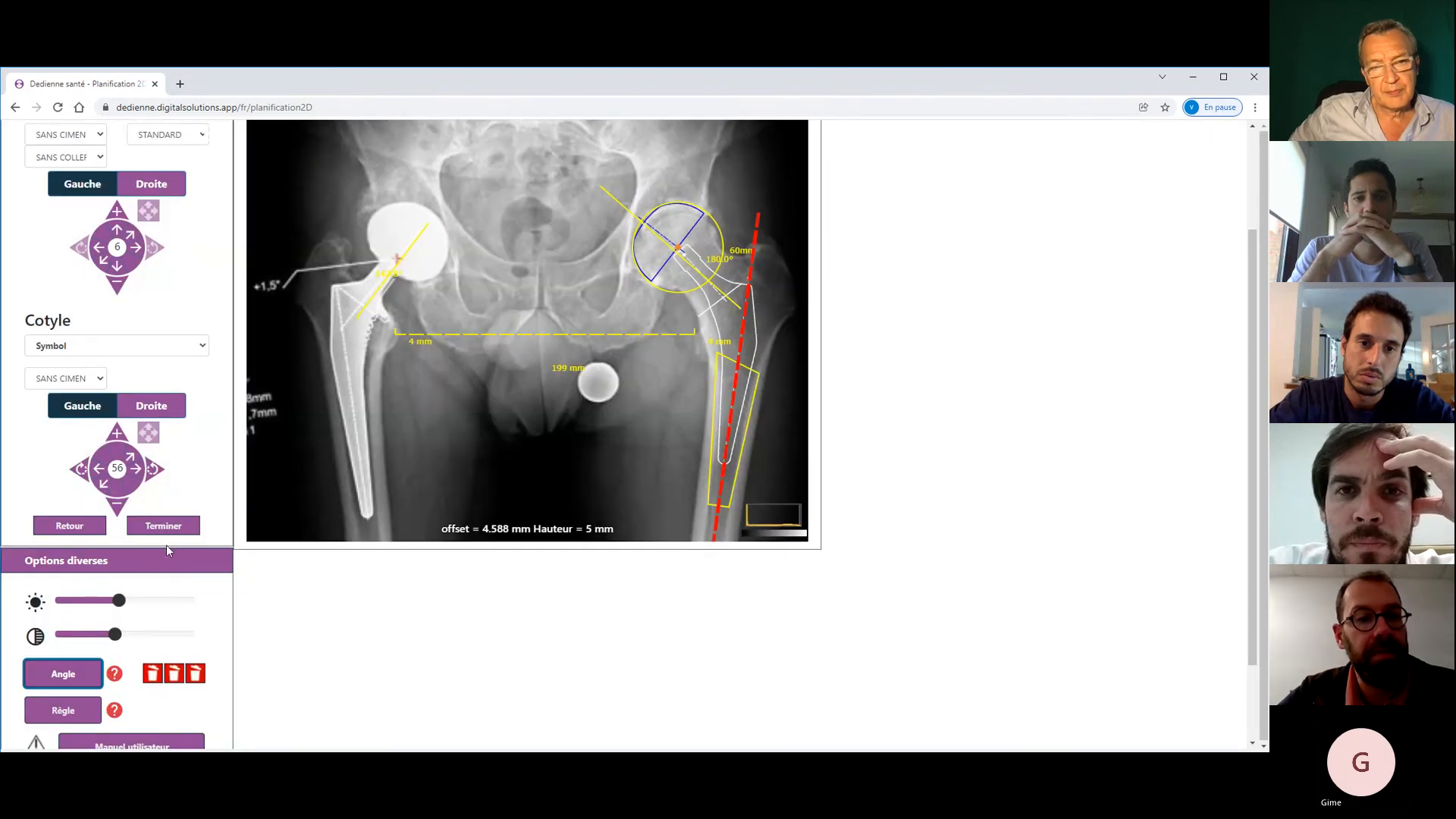
pyautogui.click(62, 678)
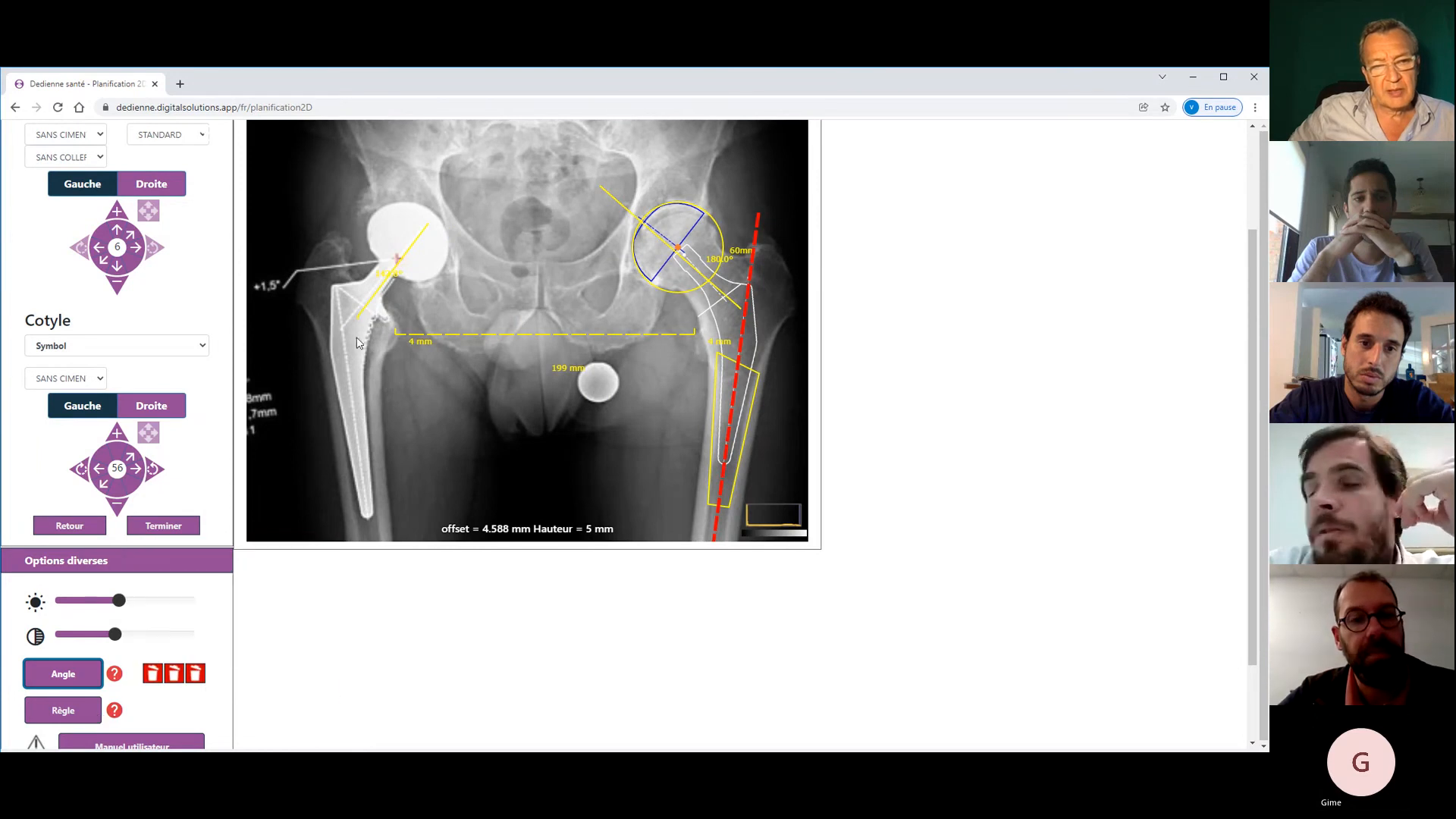
pyautogui.click(495, 230)
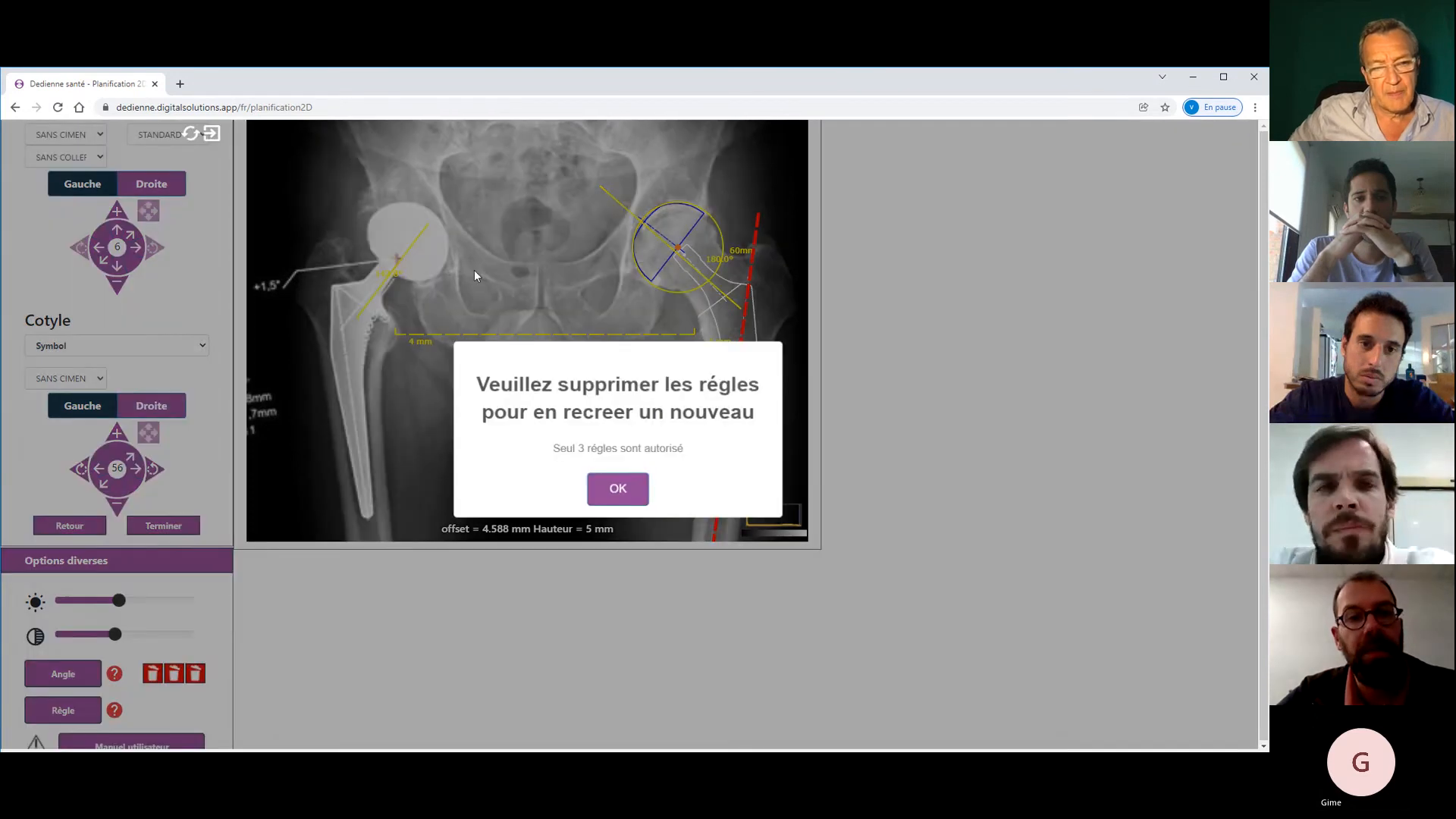
pyautogui.click(639, 498)
pyautogui.click(195, 674)
pyautogui.click(174, 673)
pyautogui.click(153, 673)
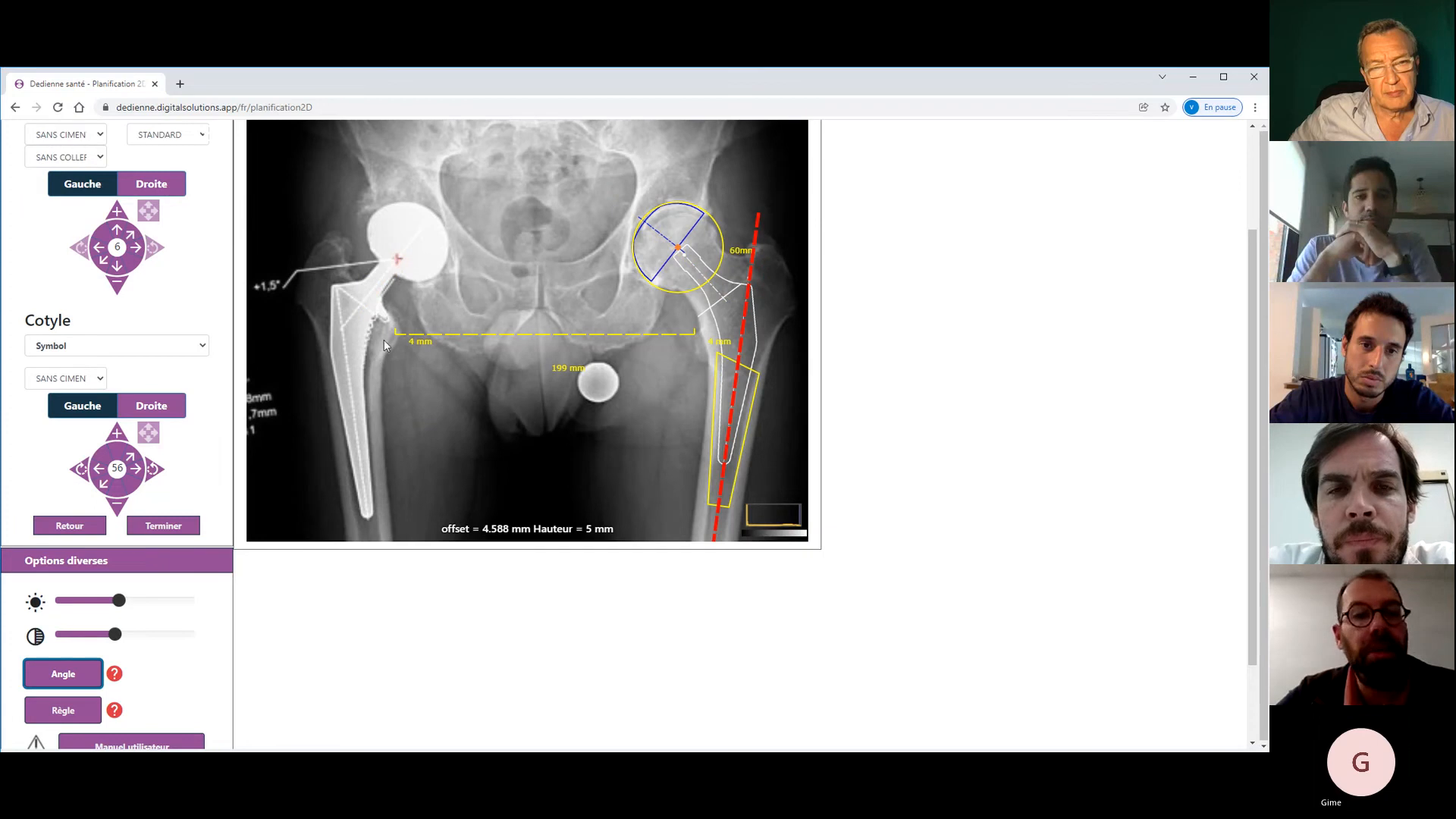
# - Draw an angle from the left stem's tip, vertex at its shoulder, to a point above the head
pyautogui.click(361, 516)
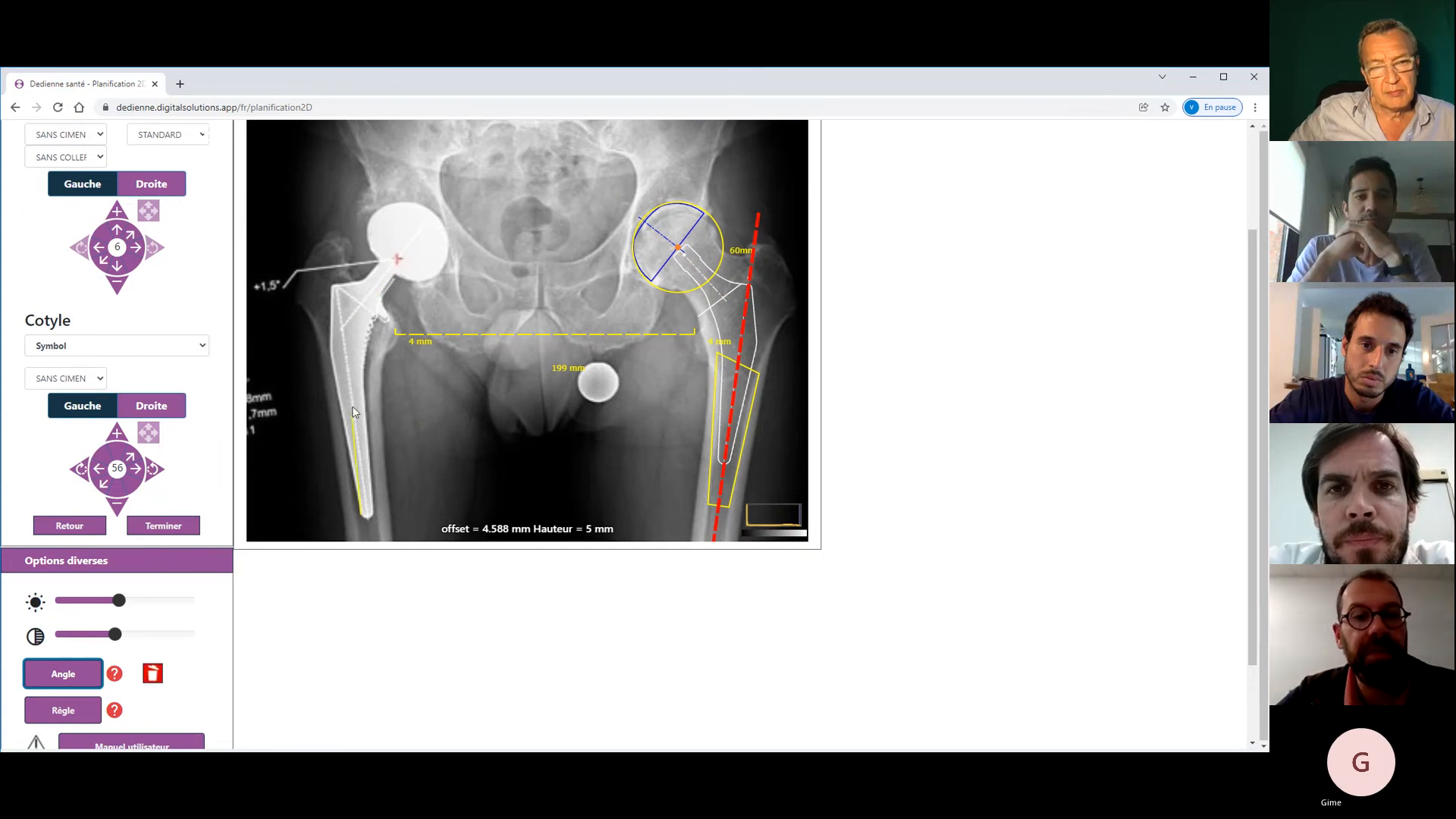
pyautogui.click(346, 316)
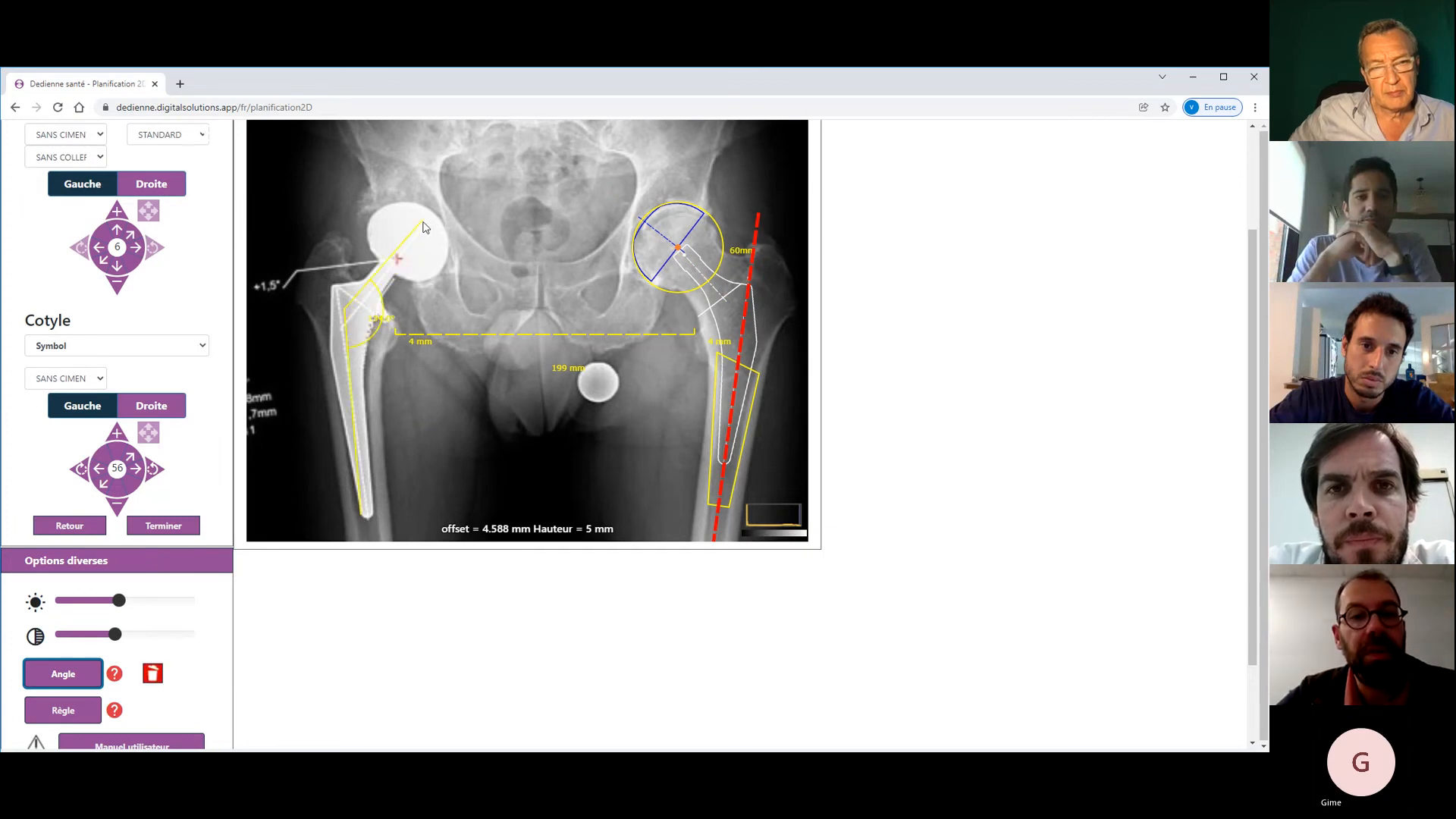
pyautogui.click(439, 189)
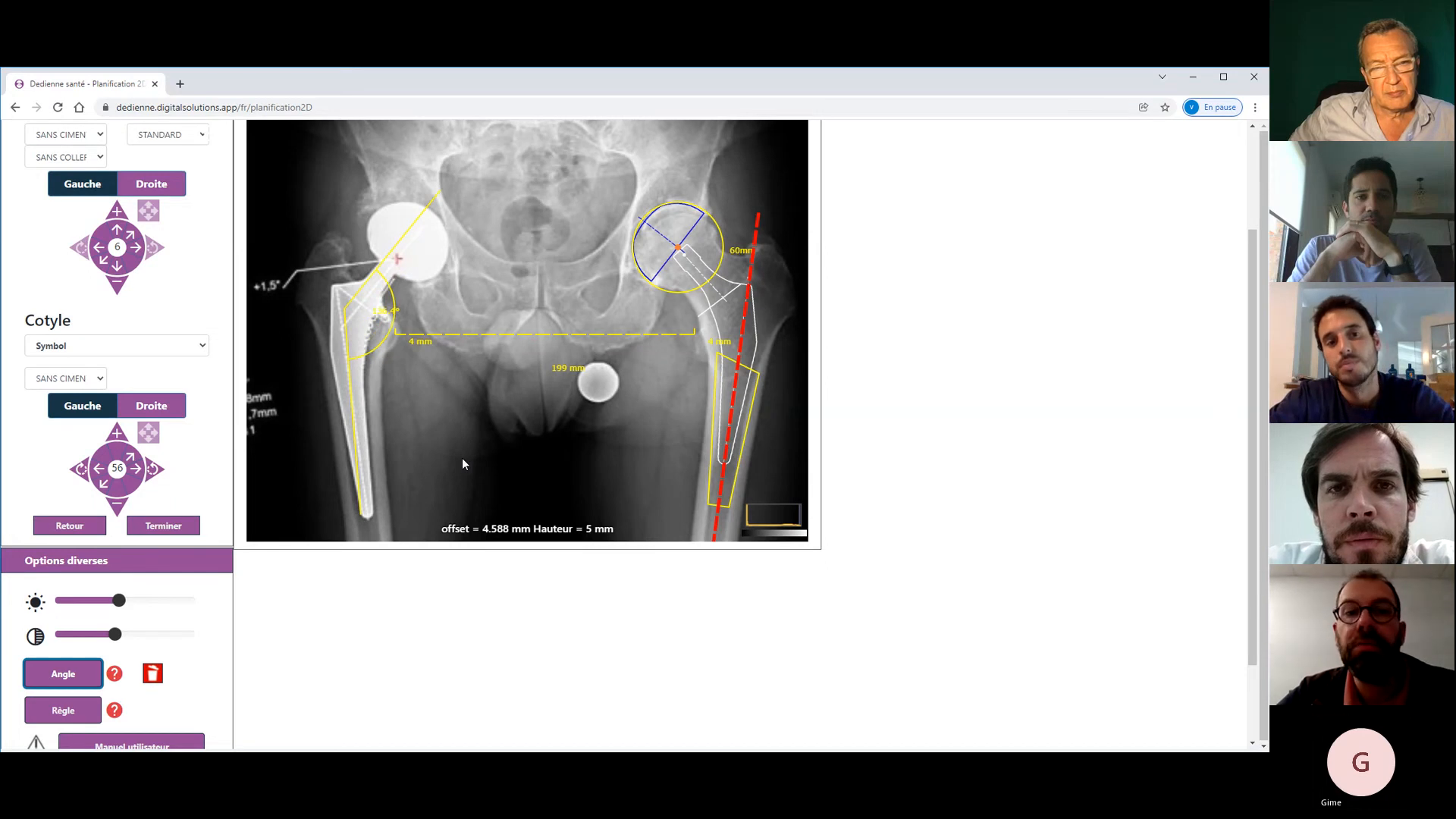
pyautogui.click(55, 685)
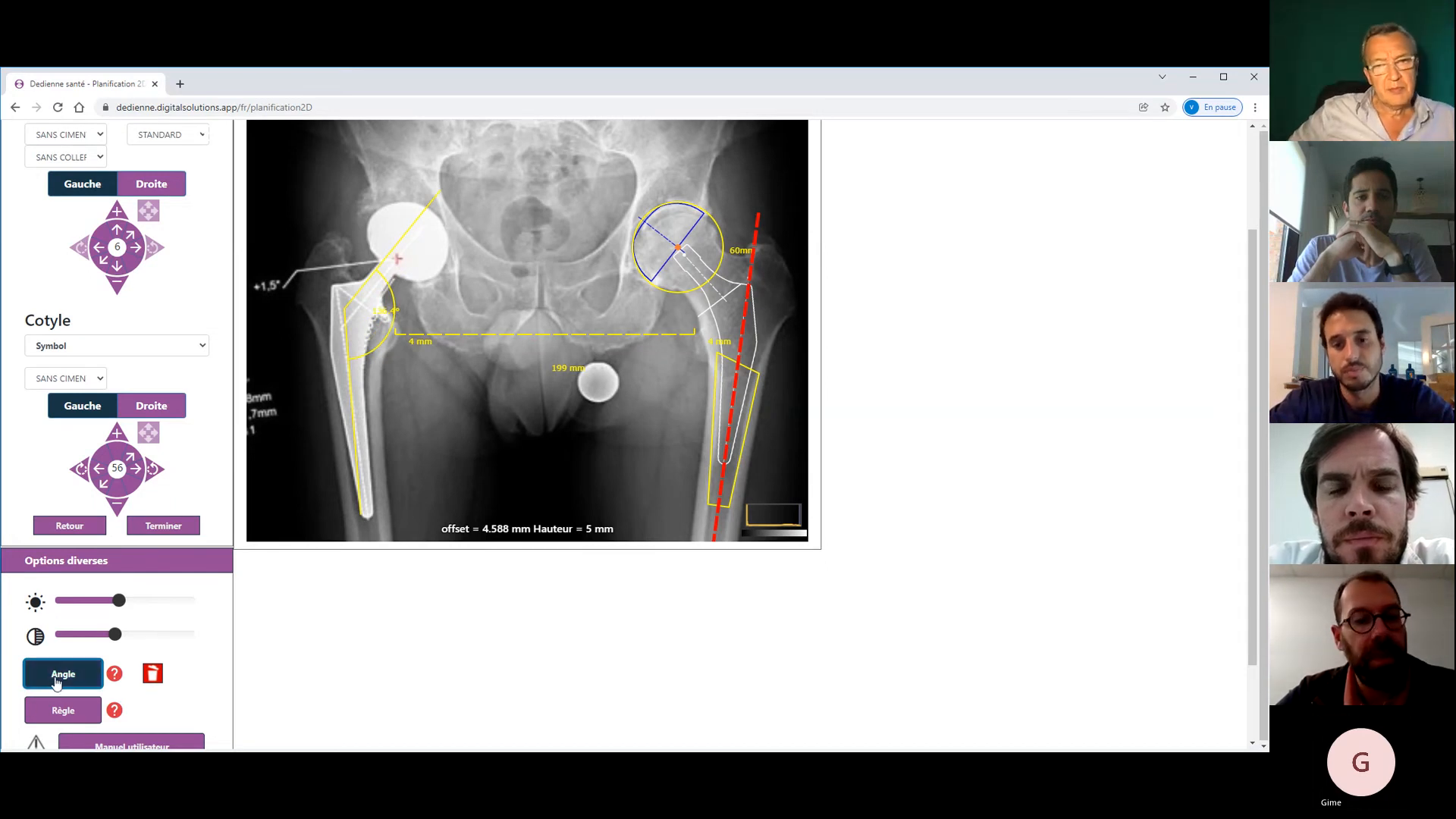
pyautogui.click(60, 710)
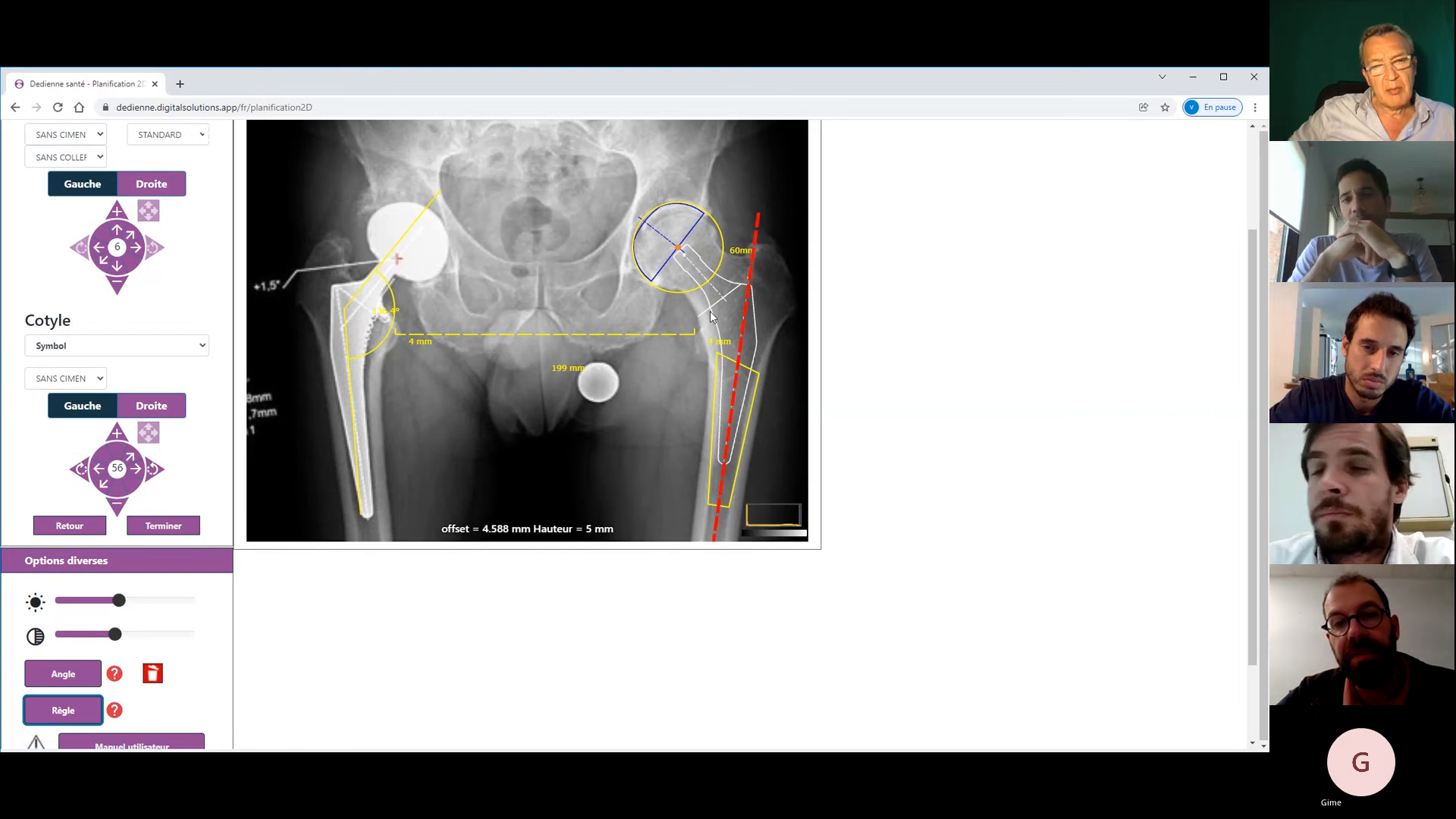
# - Delete the old ruler and move the head circle left, off the cup
pyautogui.moveTo(667, 250); pyautogui.dragTo(656, 227)
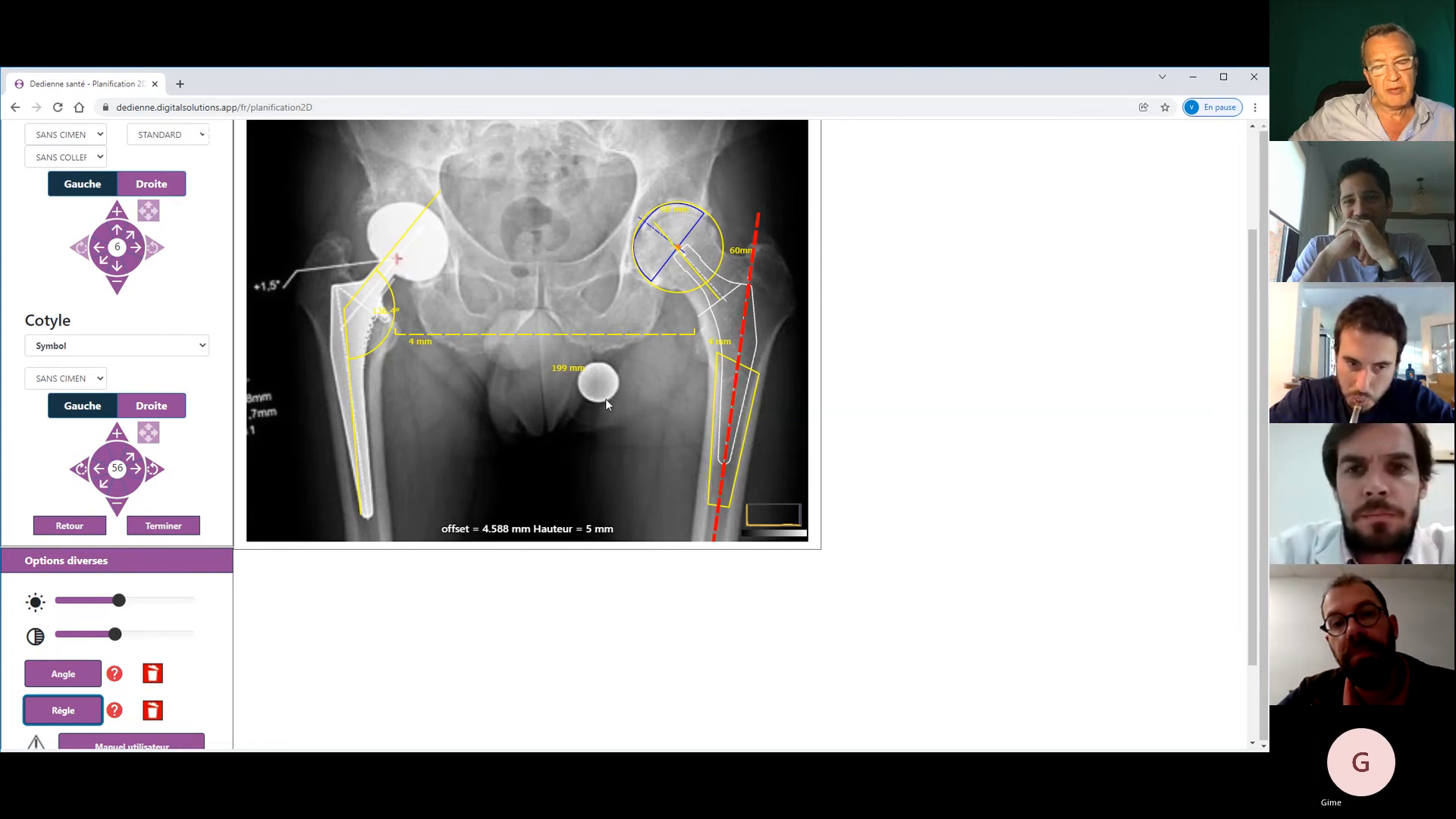
pyautogui.click(152, 709)
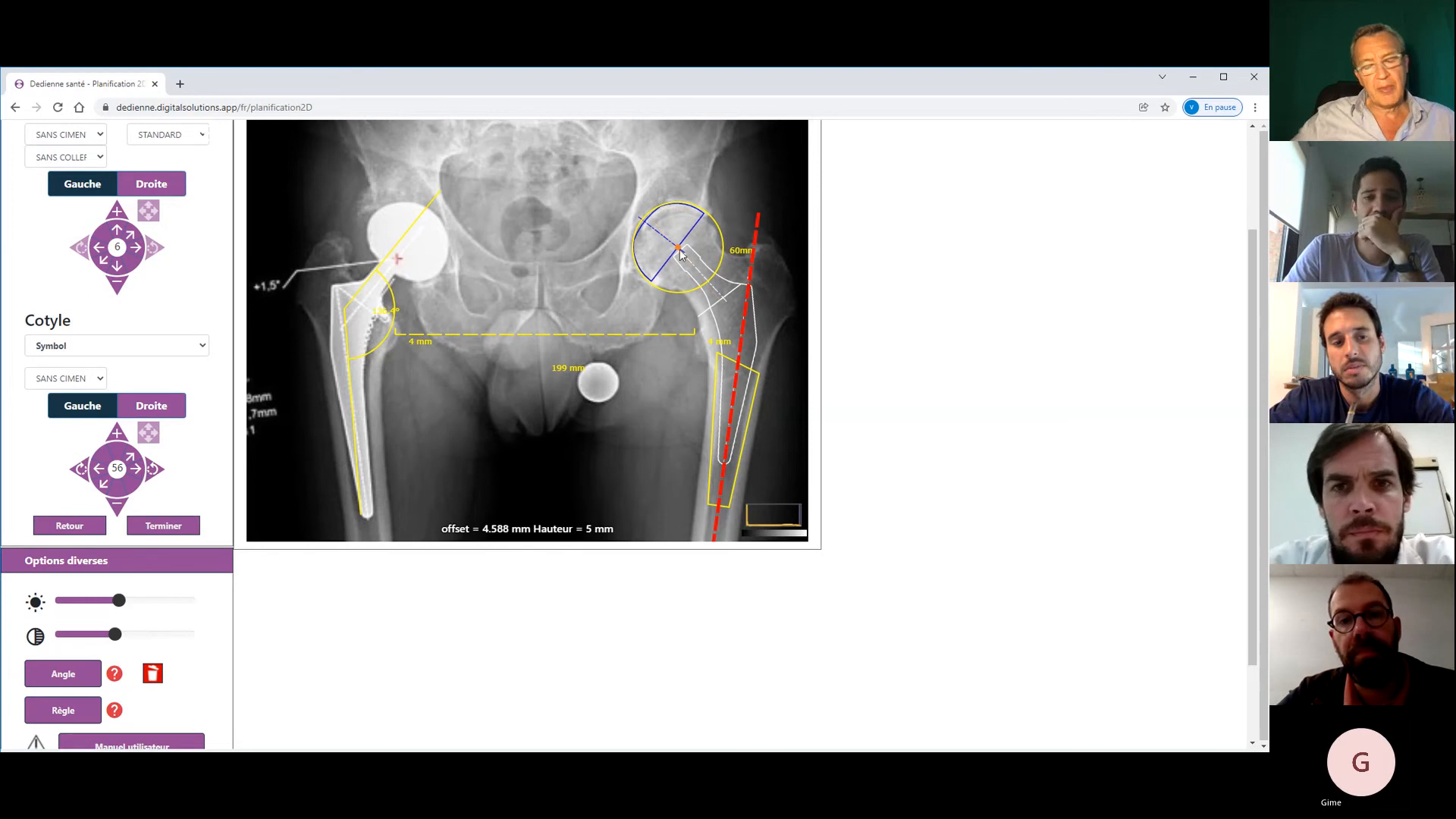
pyautogui.moveTo(683, 255)
pyautogui.mouseDown()
pyautogui.moveTo(685, 318)
pyautogui.moveTo(677, 251)
pyautogui.mouseUp()
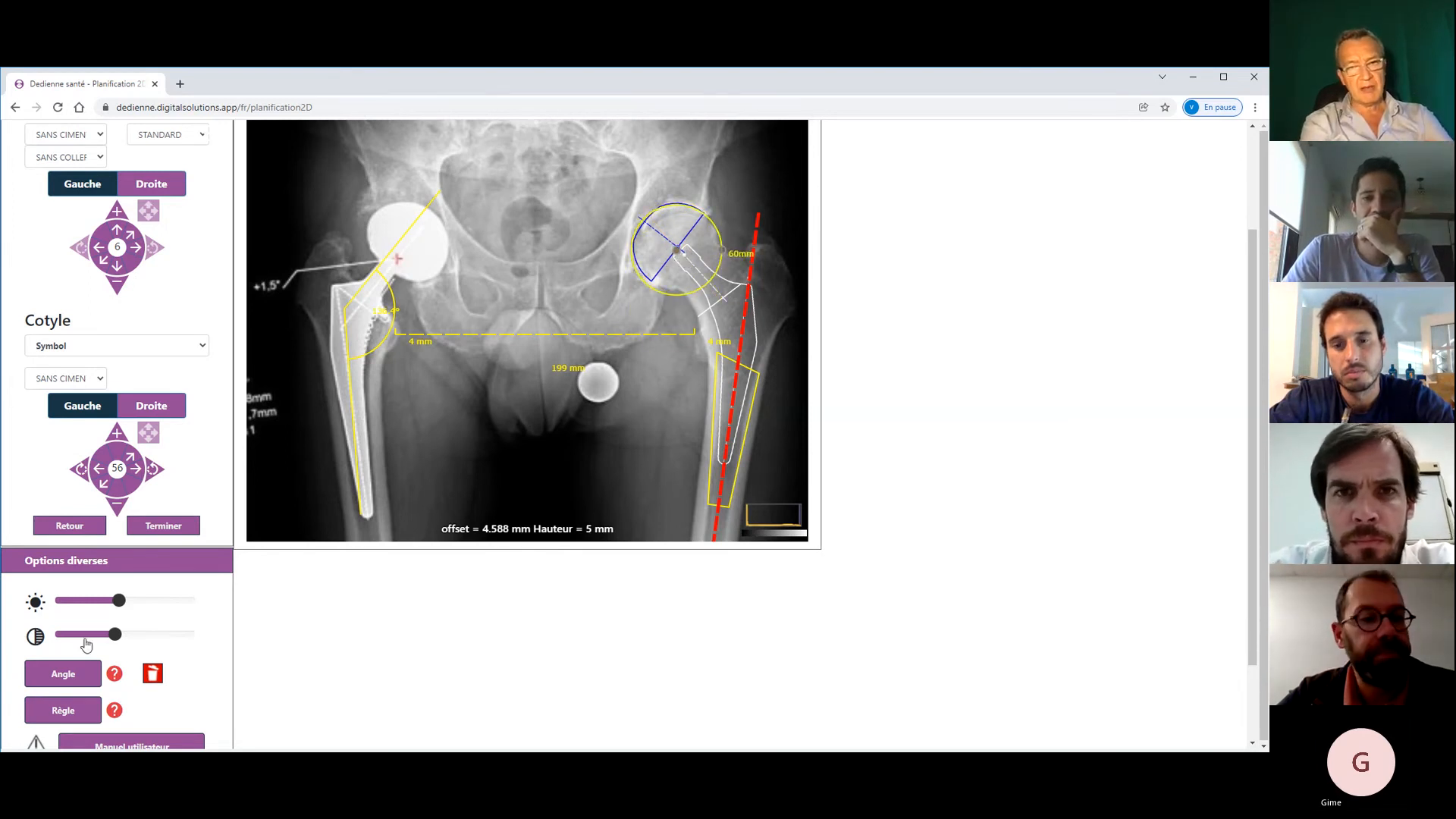
pyautogui.click(63, 710)
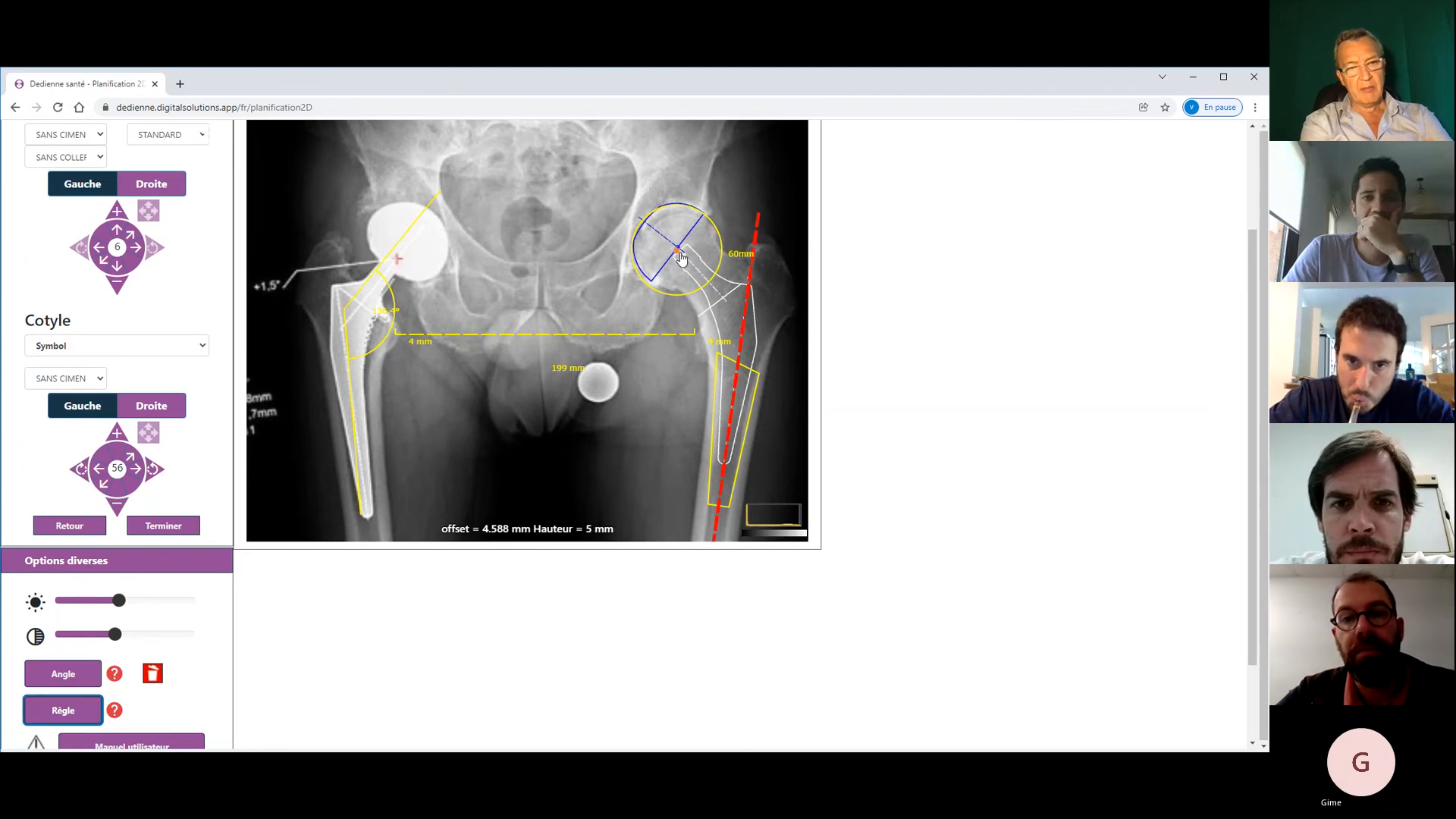
pyautogui.moveTo(684, 255); pyautogui.dragTo(633, 257)
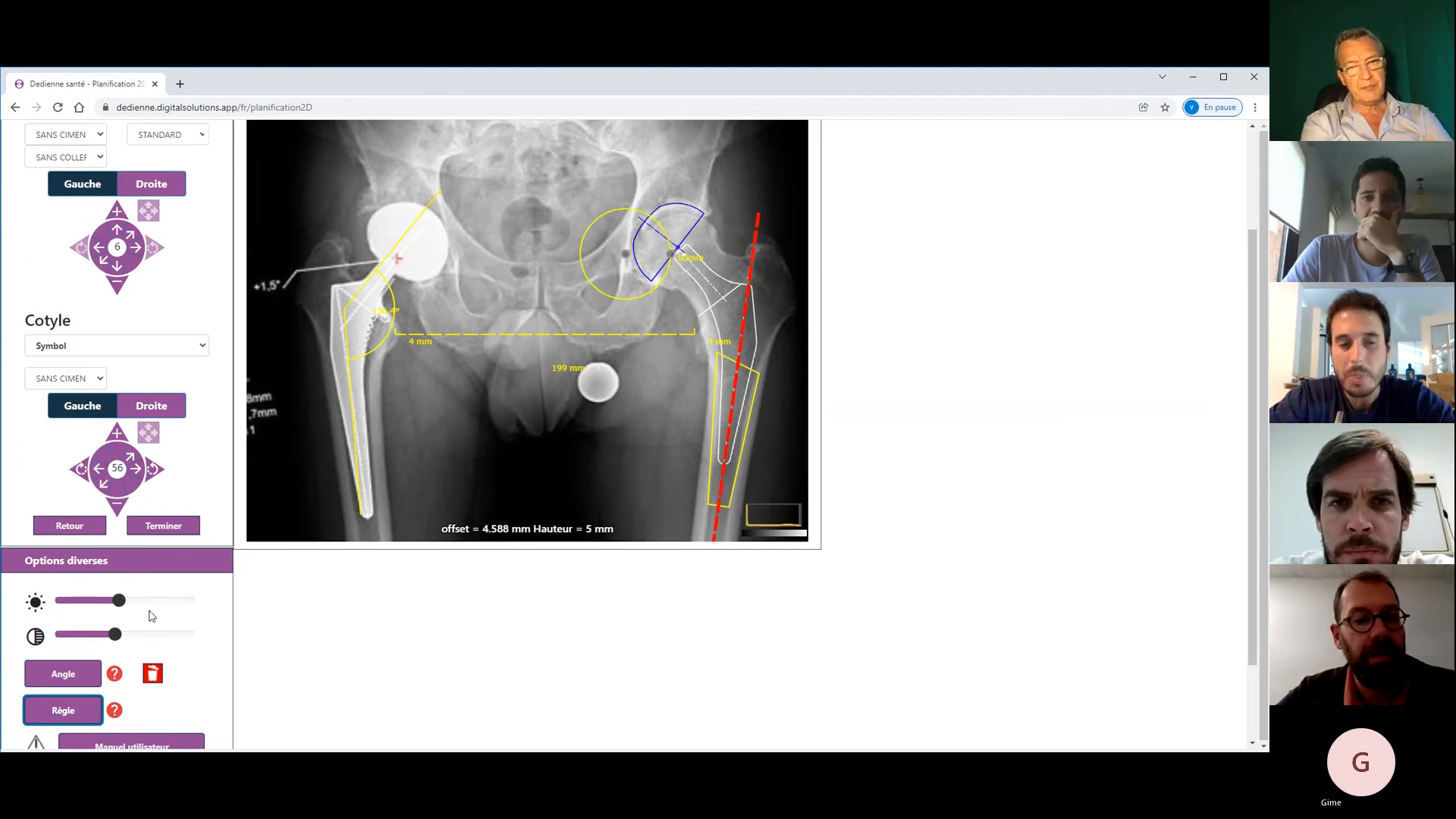
# - Measure a 56 mm vertical distance and a 34 mm distance from the head centre
pyautogui.click(49, 725)
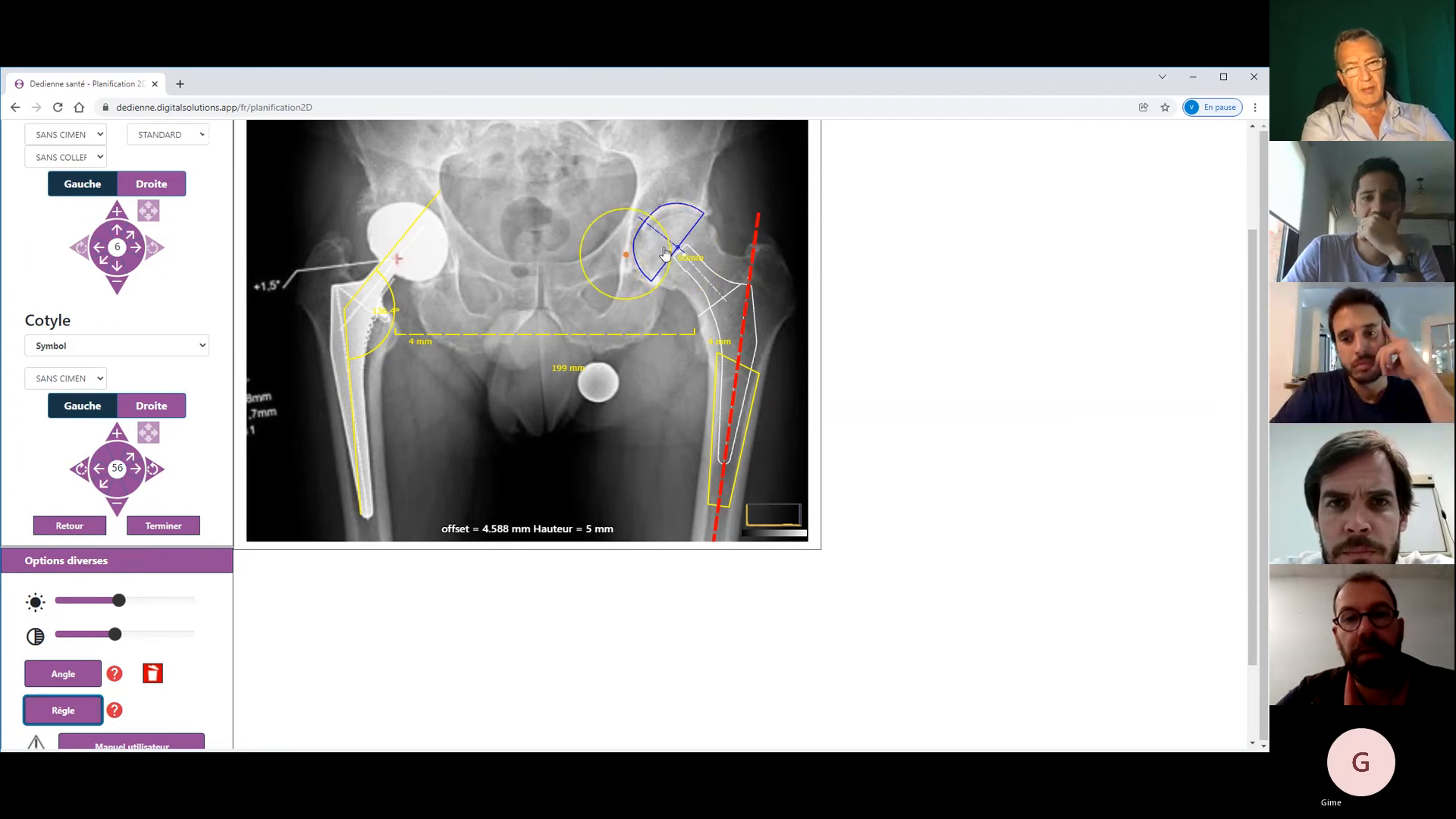
pyautogui.moveTo(688, 249); pyautogui.dragTo(691, 345)
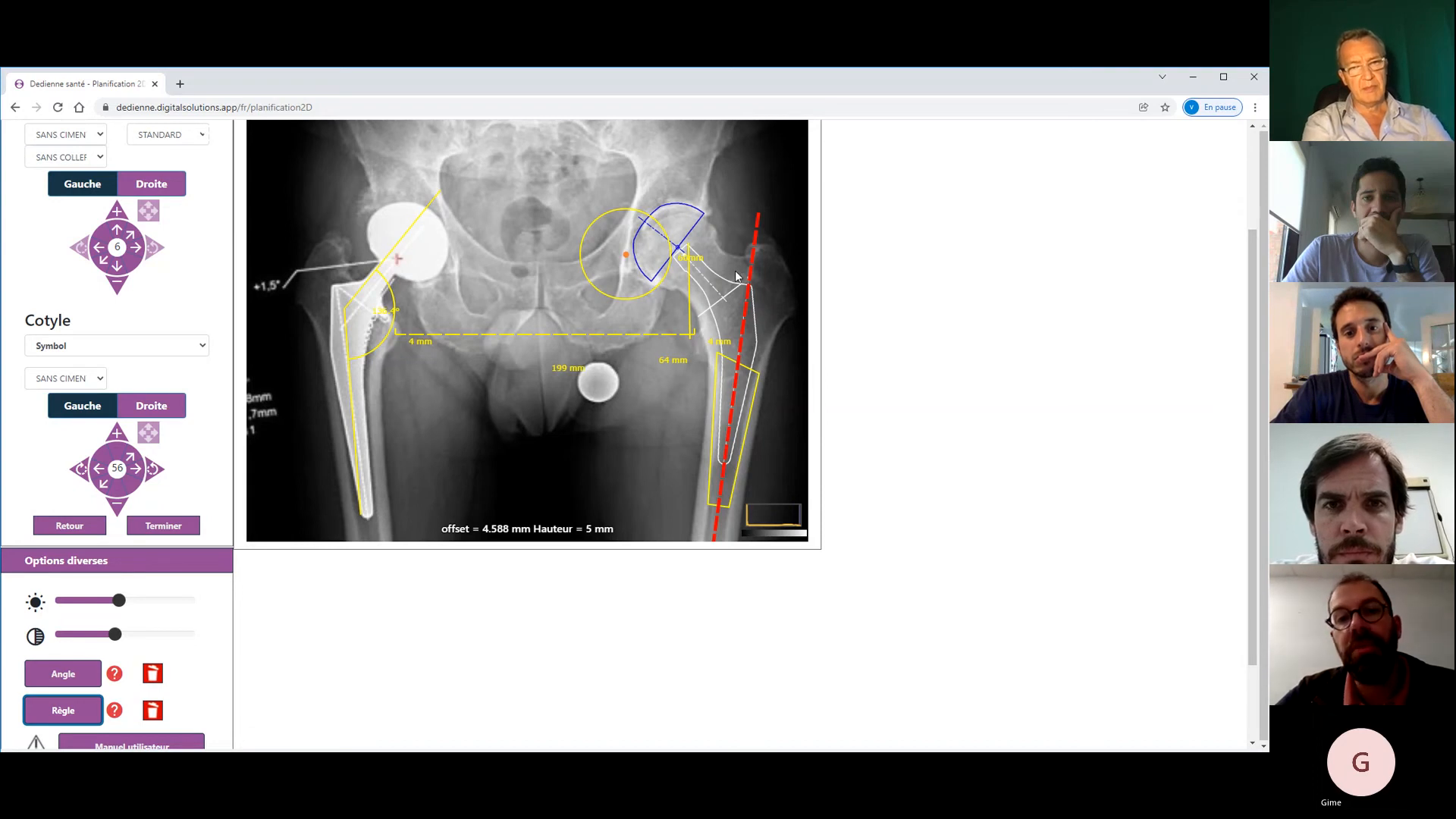
pyautogui.moveTo(736, 279); pyautogui.dragTo(692, 252)
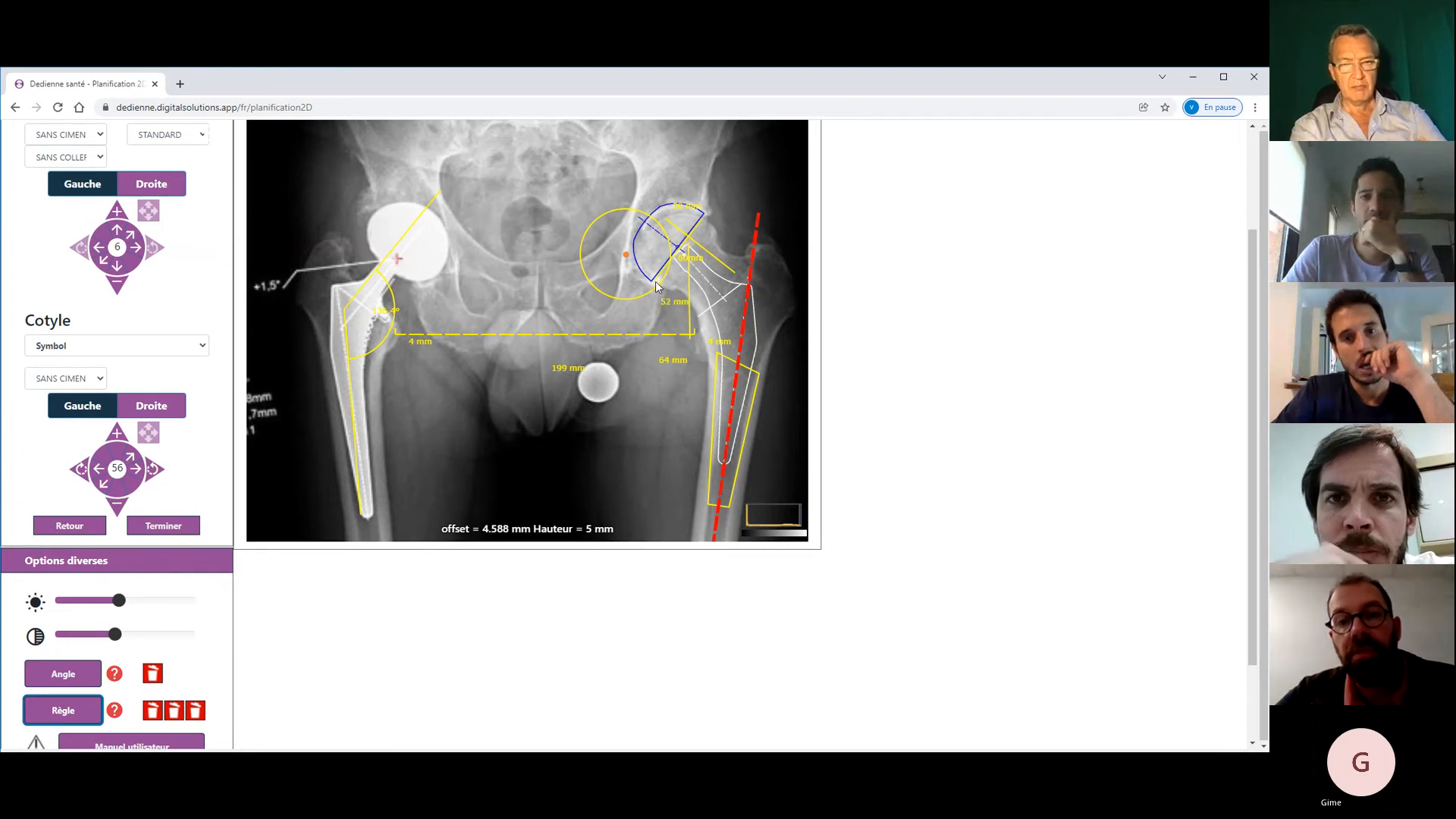
# - Nudge the blue cup slightly lower and delete both distance measurements
pyautogui.moveTo(655, 281); pyautogui.dragTo(654, 285)
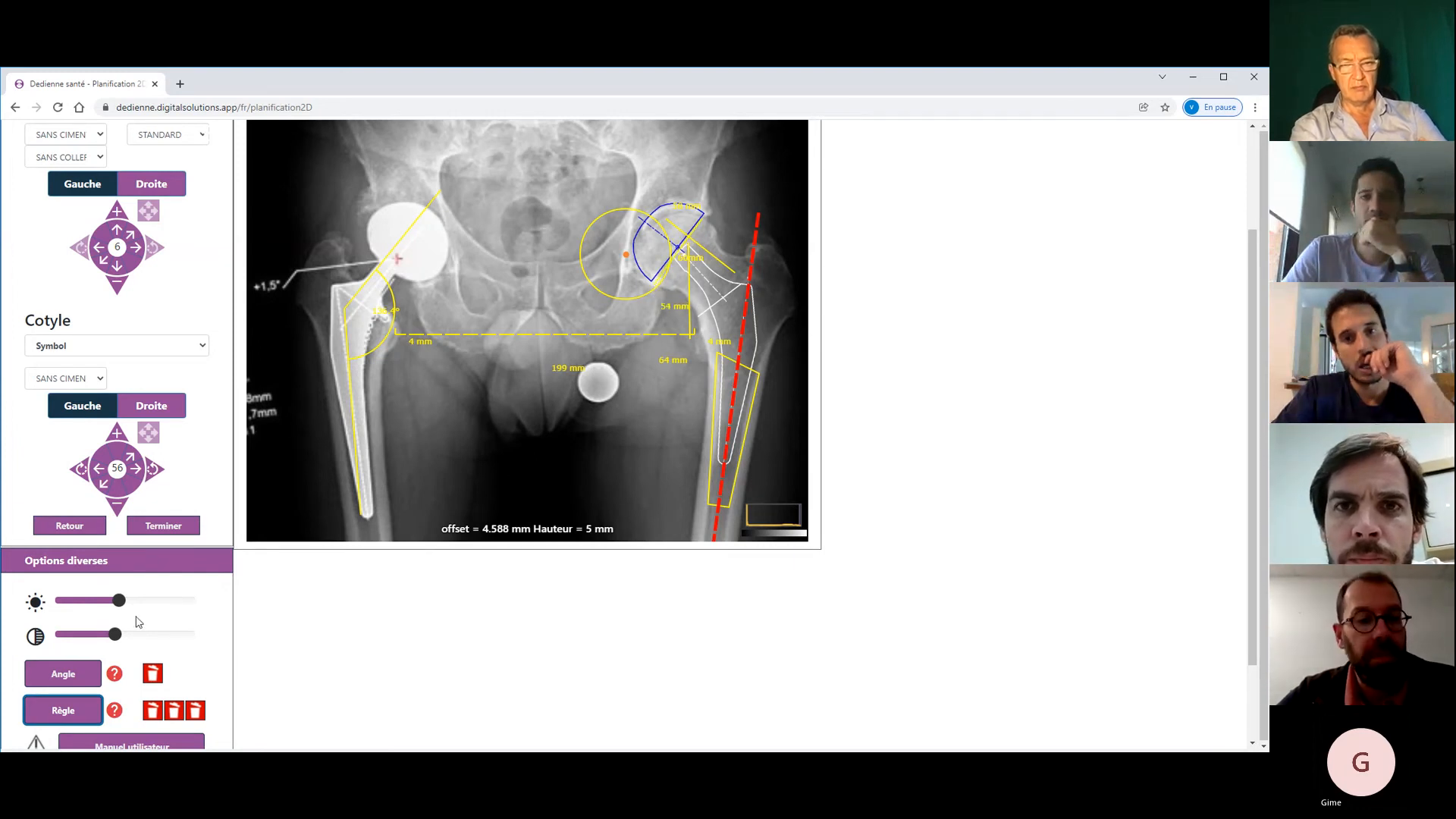
pyautogui.click(195, 711)
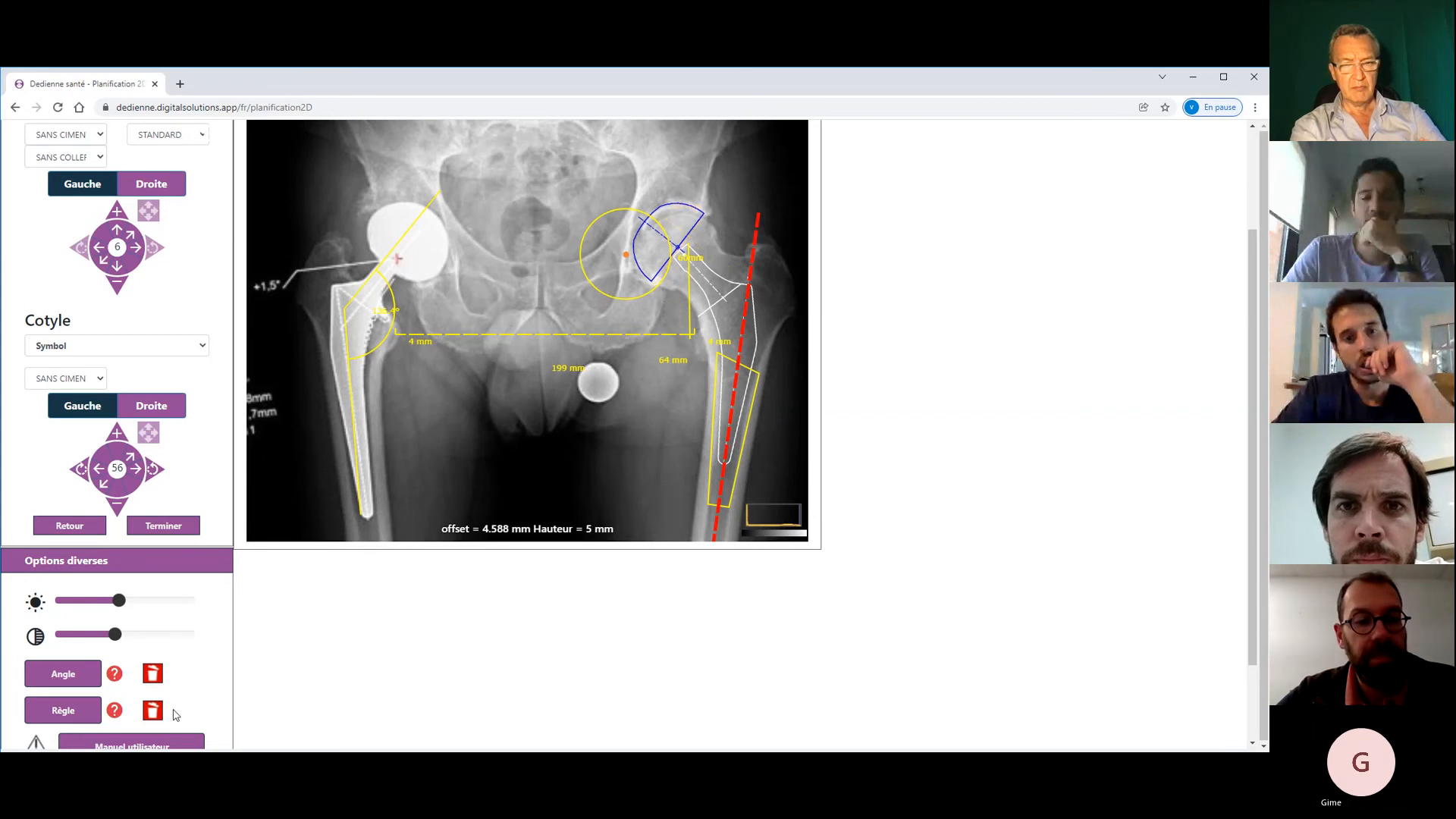
pyautogui.click(152, 711)
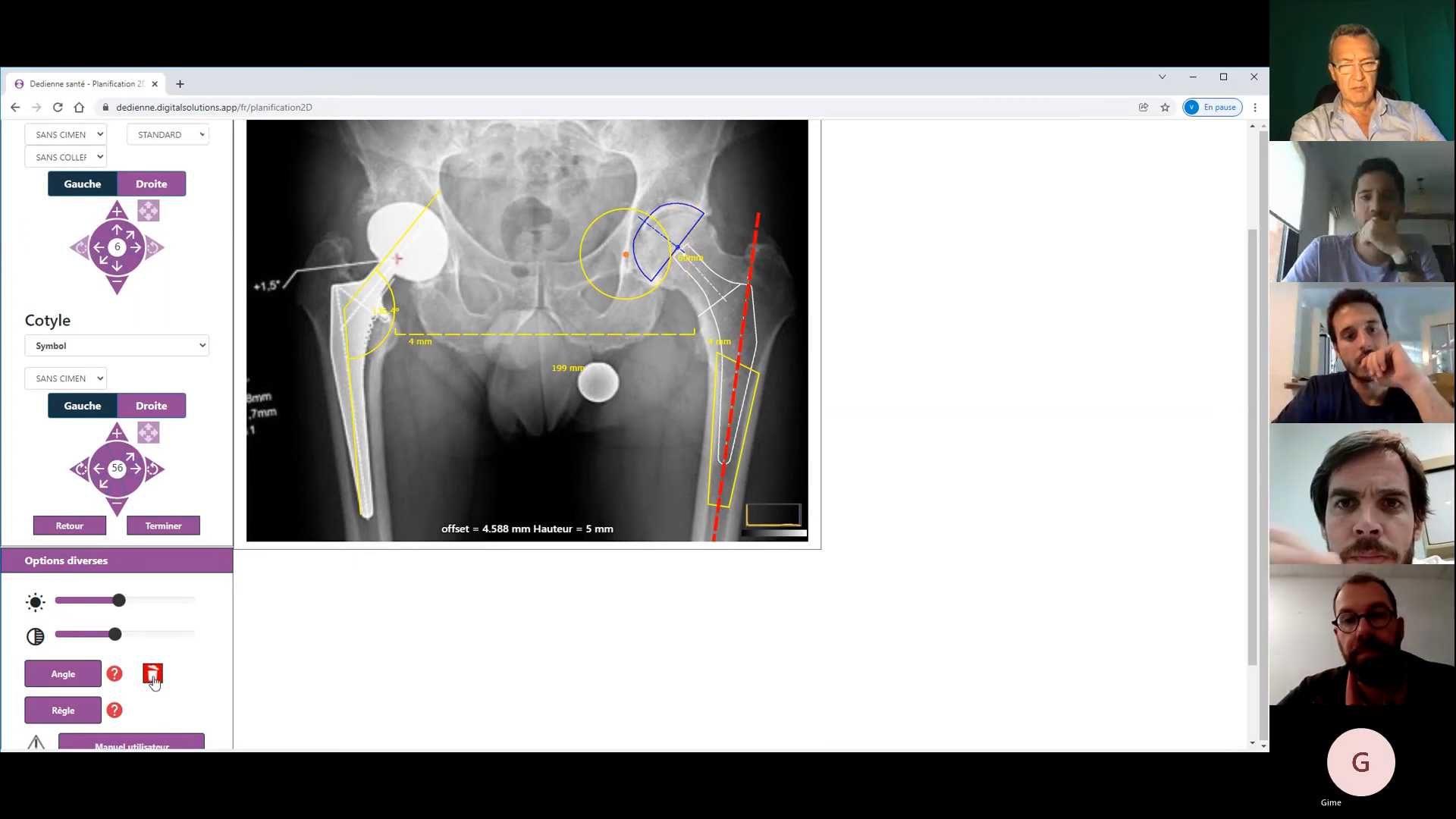
# - Delete the stem angle measurement and return the head circle onto the femoral head
pyautogui.click(152, 675)
pyautogui.moveTo(610, 303); pyautogui.dragTo(669, 301)
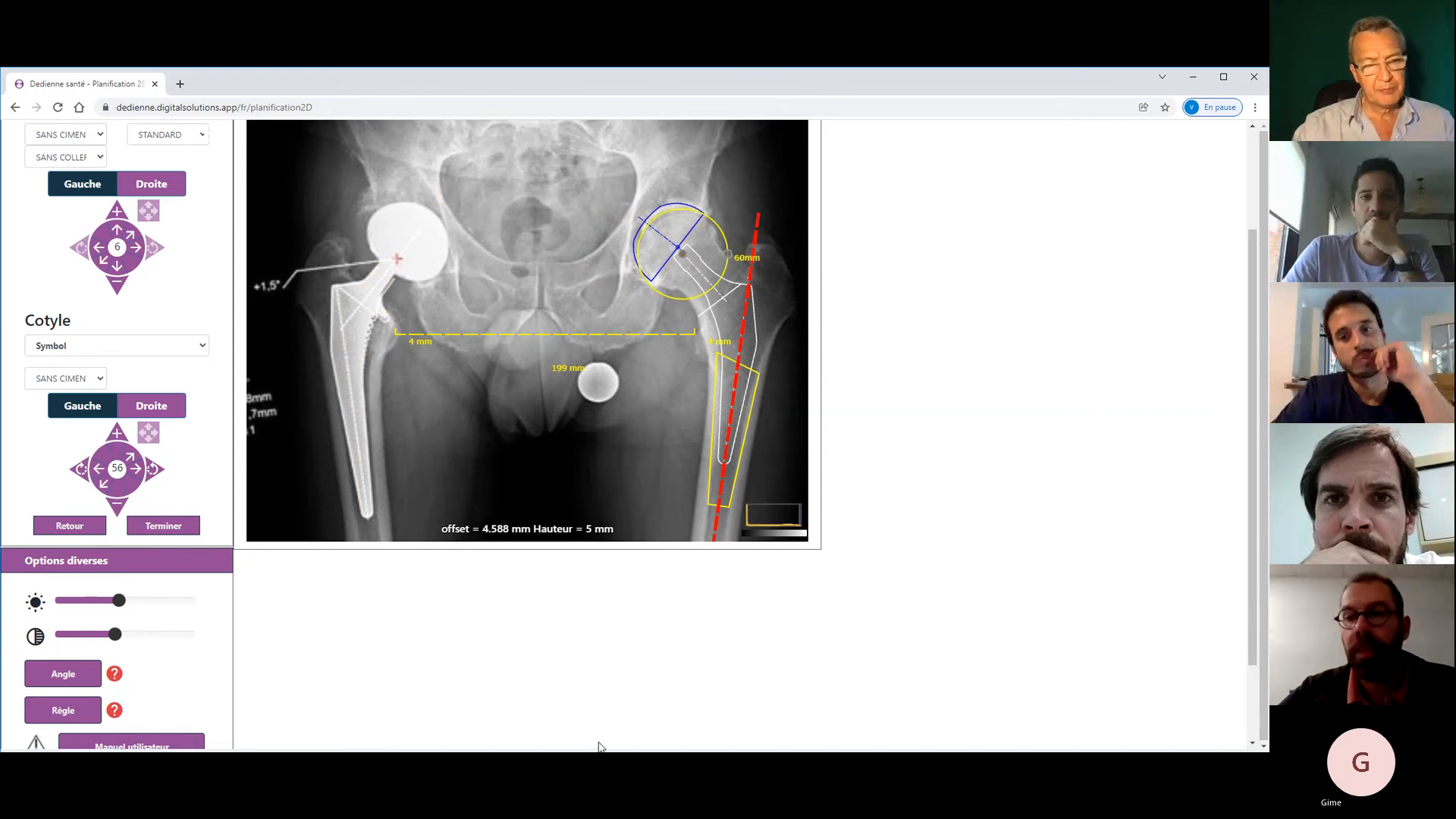
pyautogui.moveTo(1252, 544); pyautogui.dragTo(1251, 619)
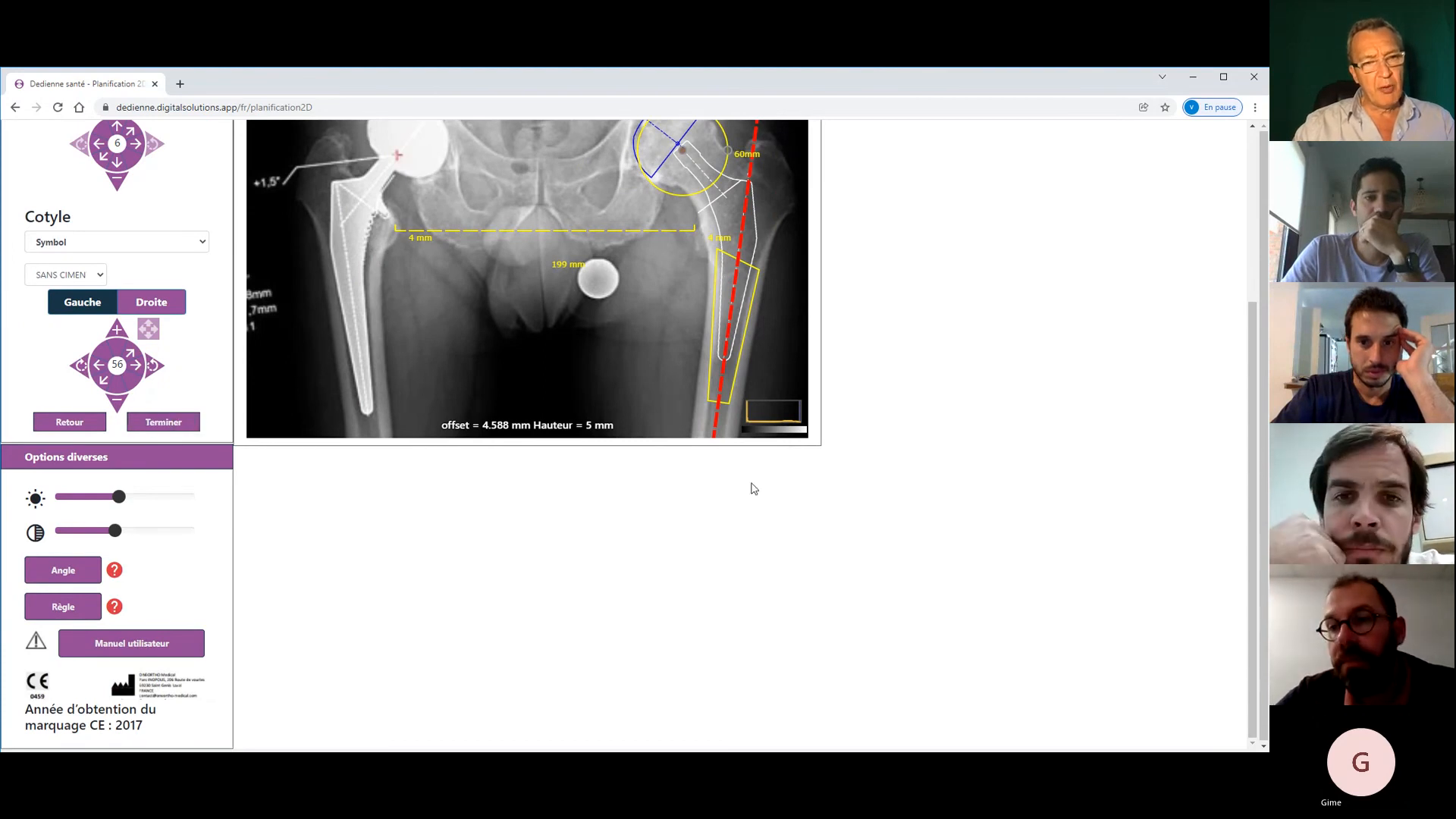
pyautogui.moveTo(1252, 552); pyautogui.dragTo(1253, 417)
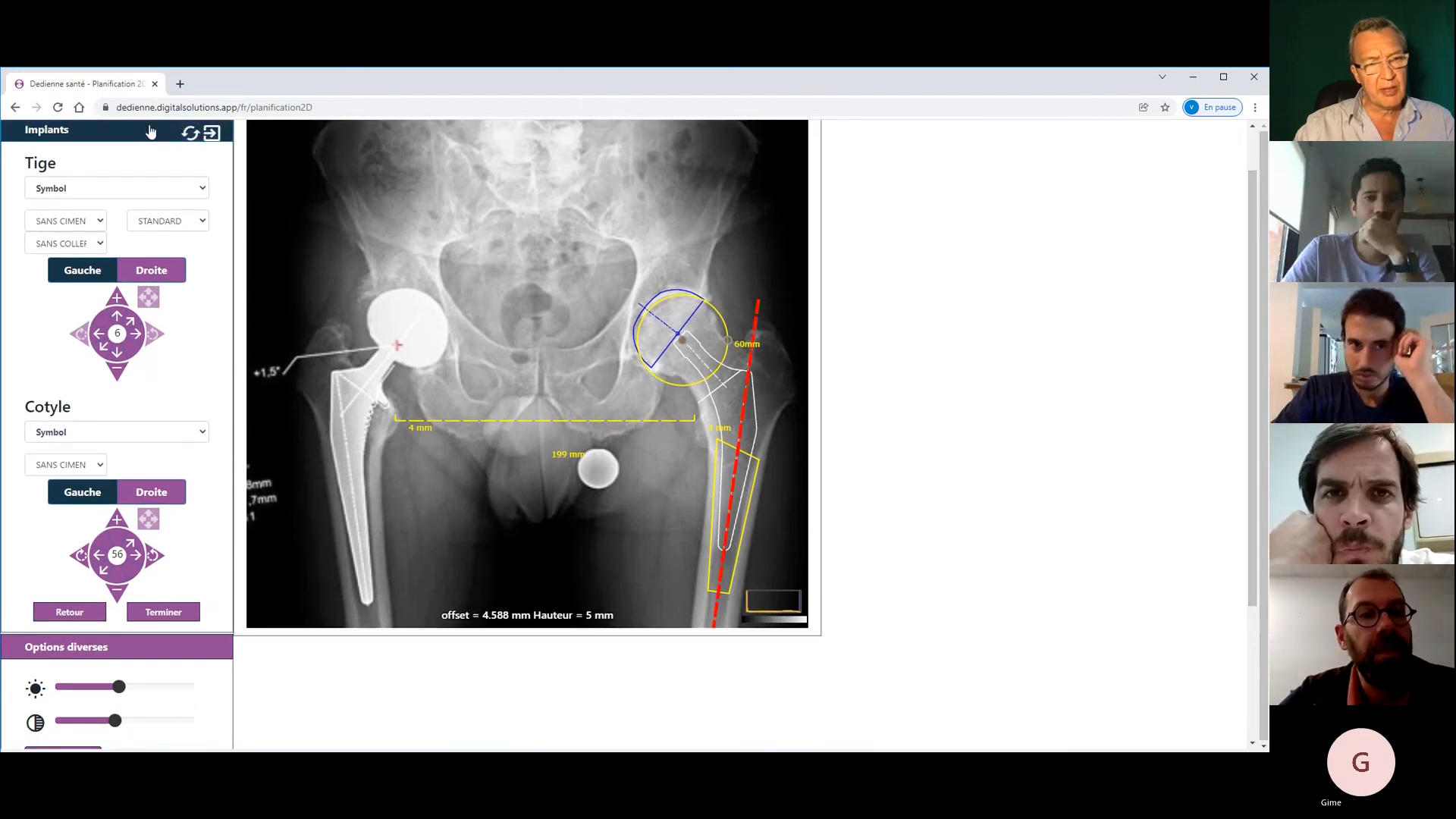
# - Review the stem's cementation, offset type and collar settings
pyautogui.click(95, 226)
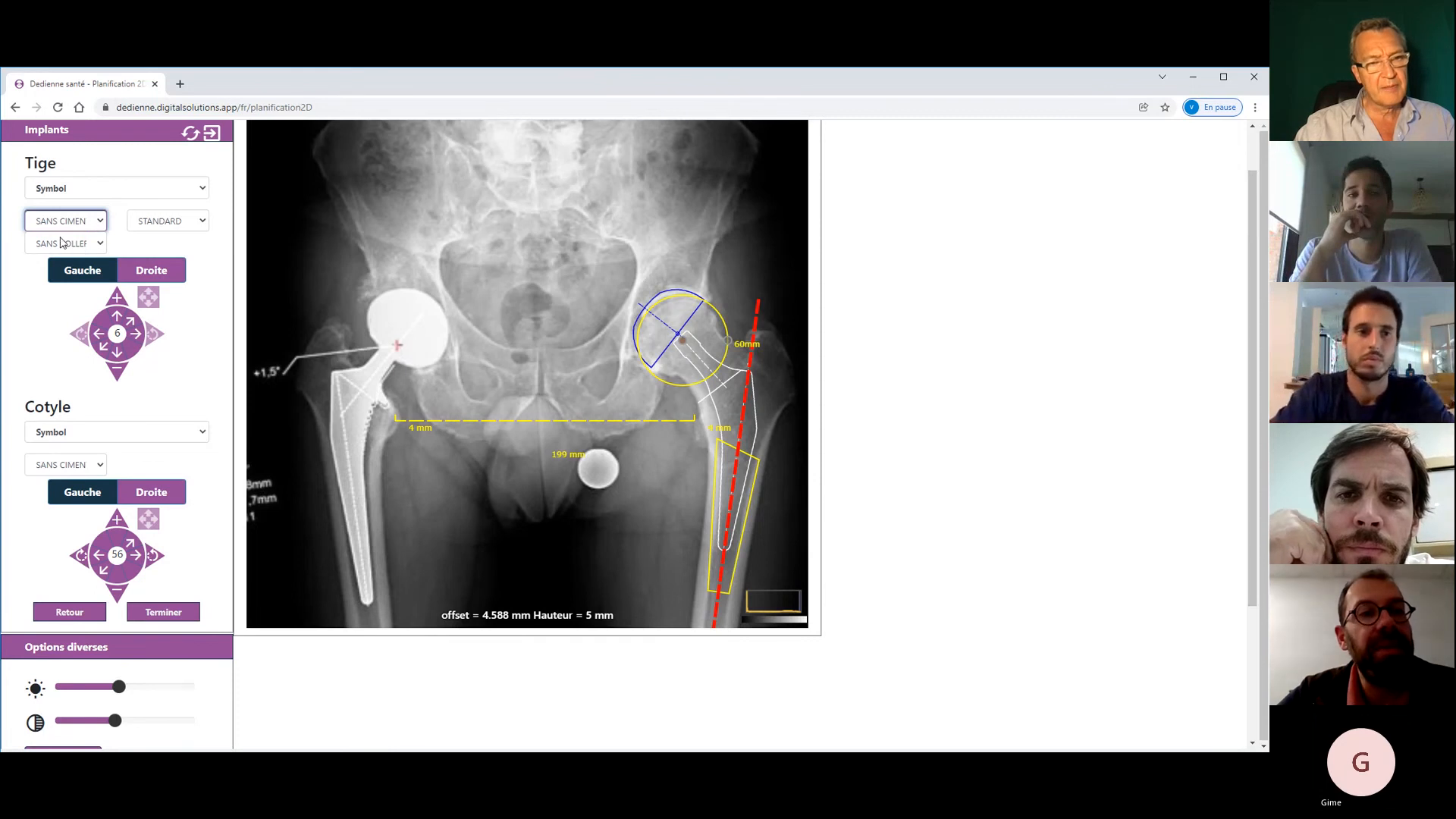
pyautogui.click(183, 223)
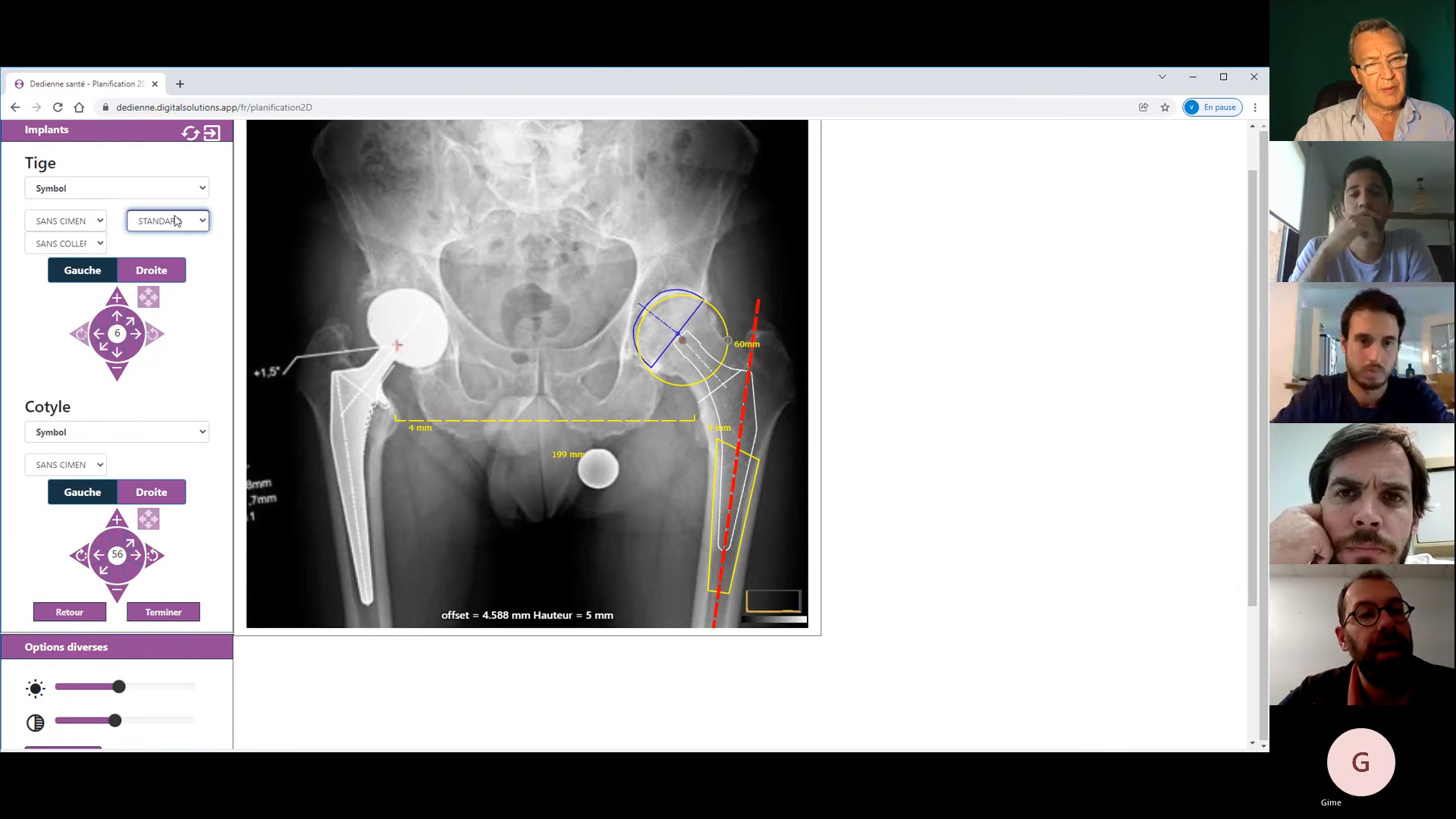
pyautogui.click(94, 250)
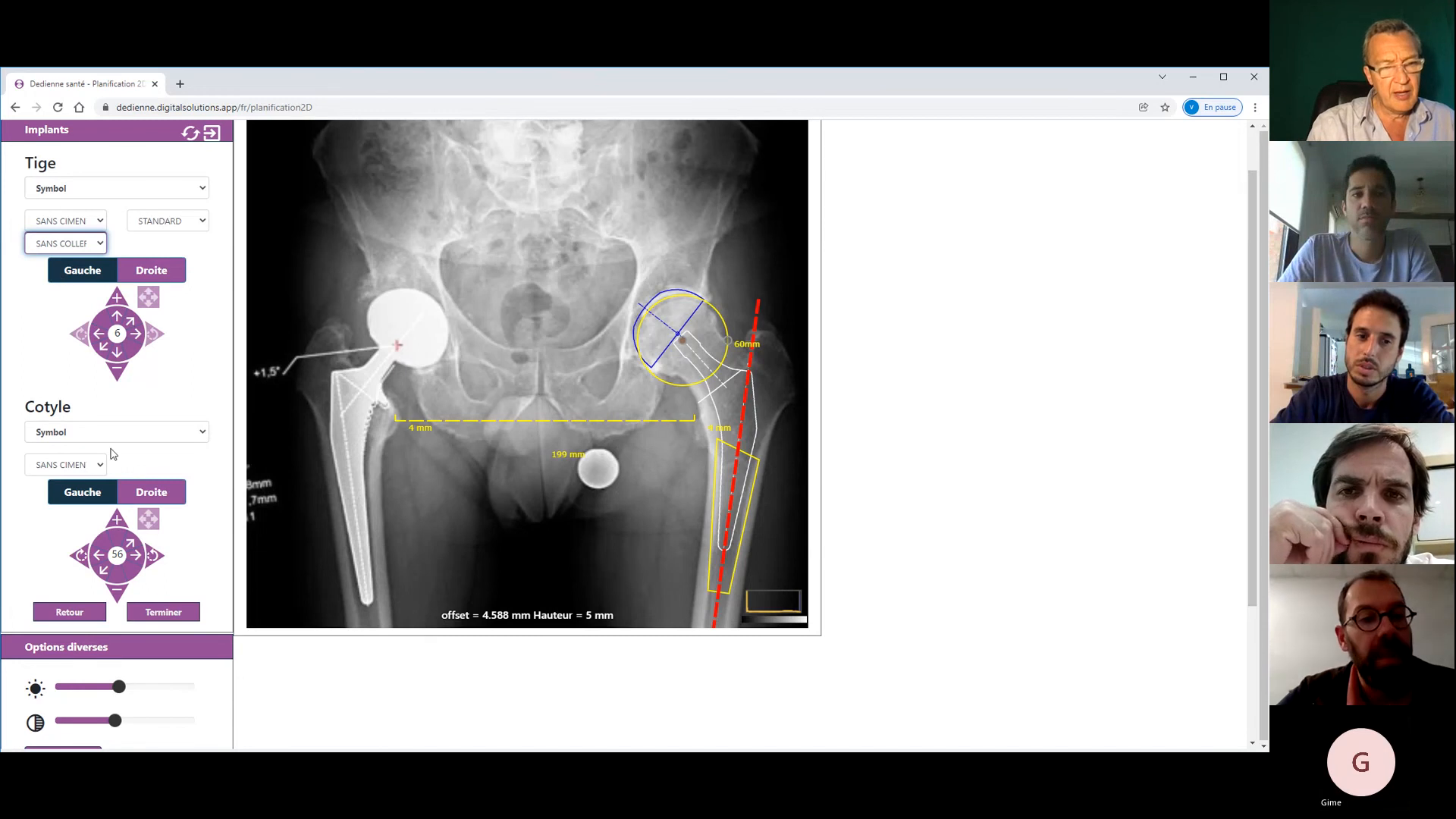
# - Switch the cup fixation to CIMENTE, then back to SANS CIMENT
pyautogui.click(85, 468)
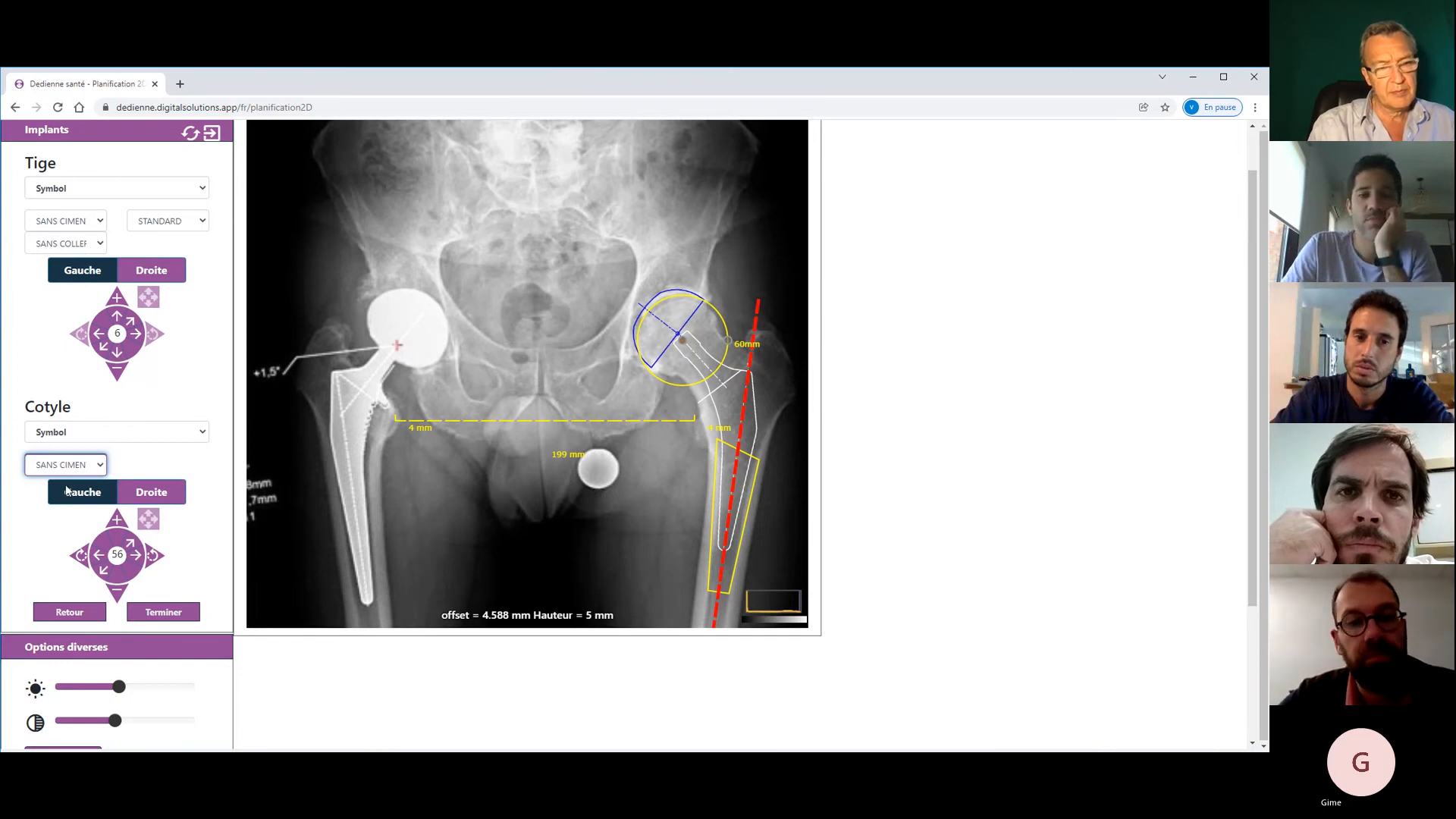
pyautogui.press('Up')
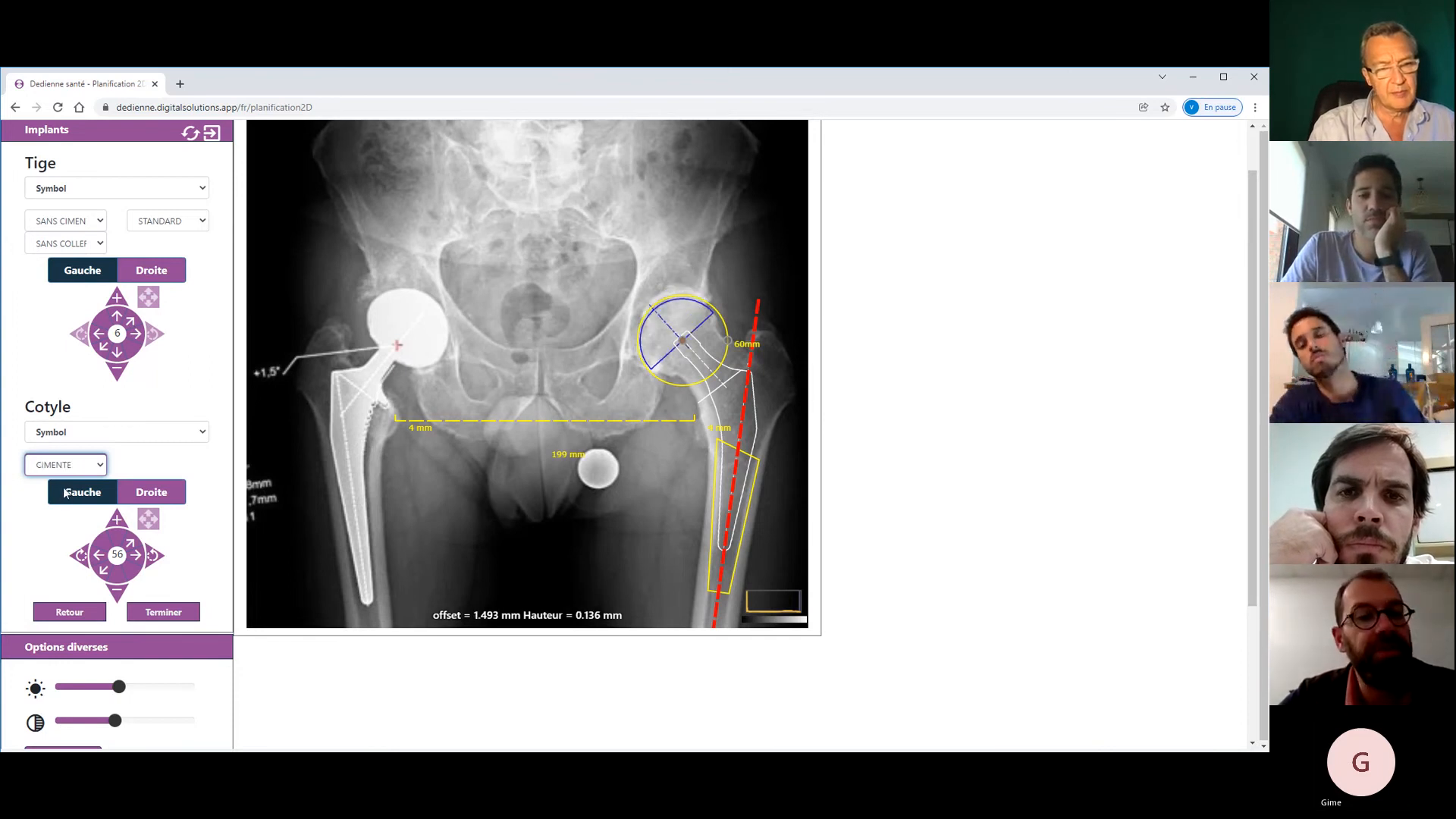
pyautogui.press('Down')
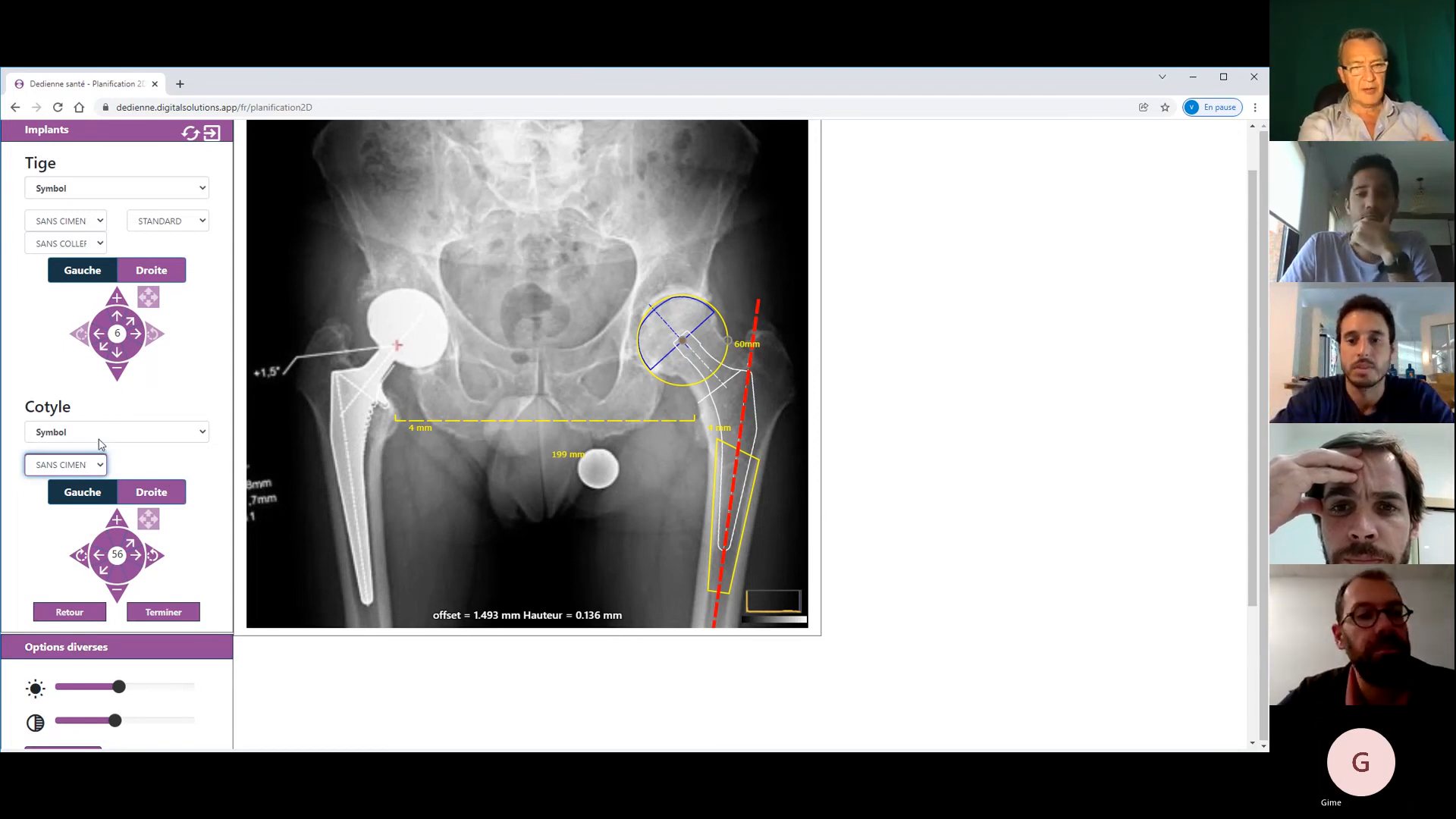
pyautogui.scroll(-3, 1253, 399)
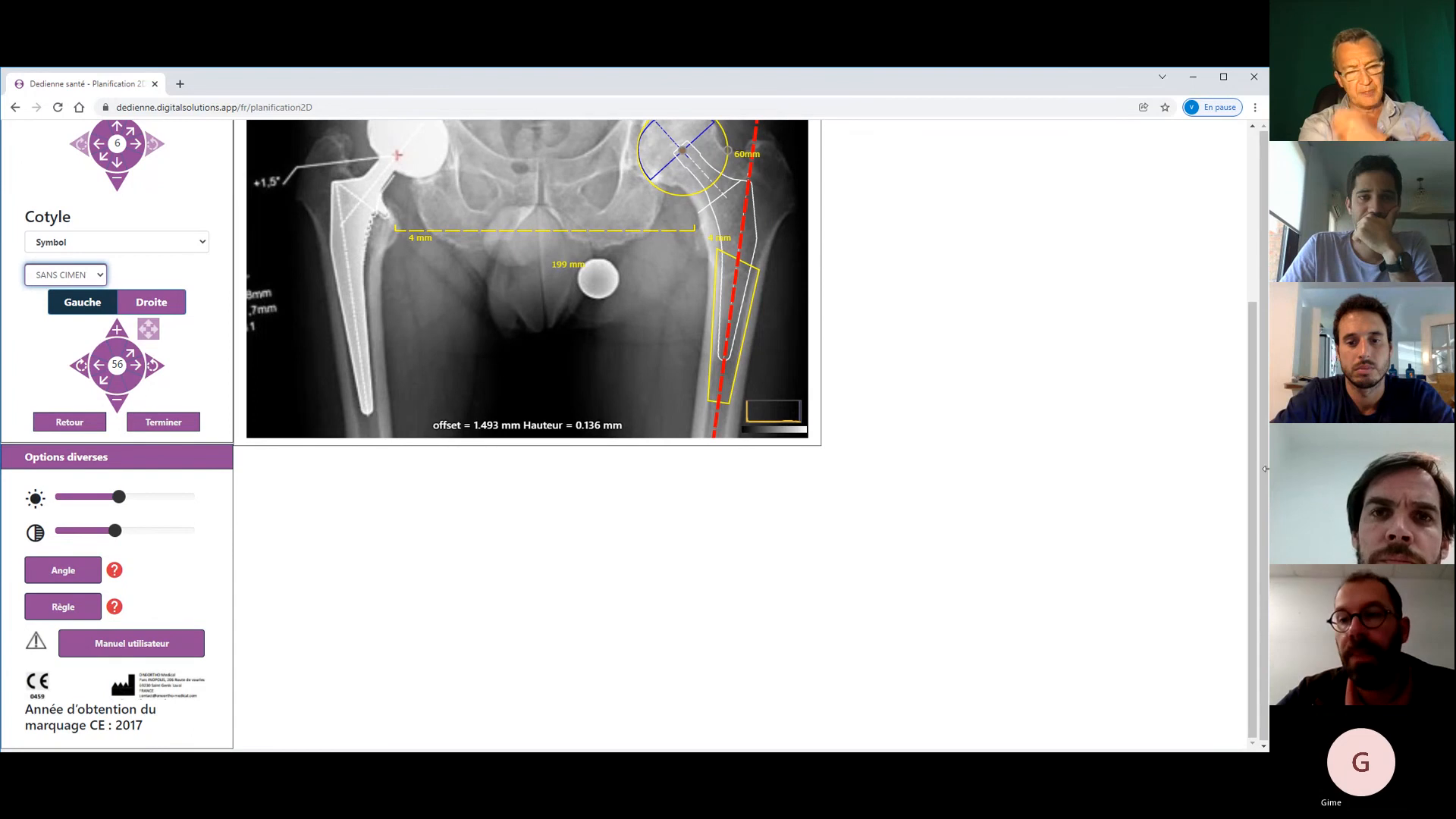
pyautogui.moveTo(1252, 469); pyautogui.dragTo(1252, 402)
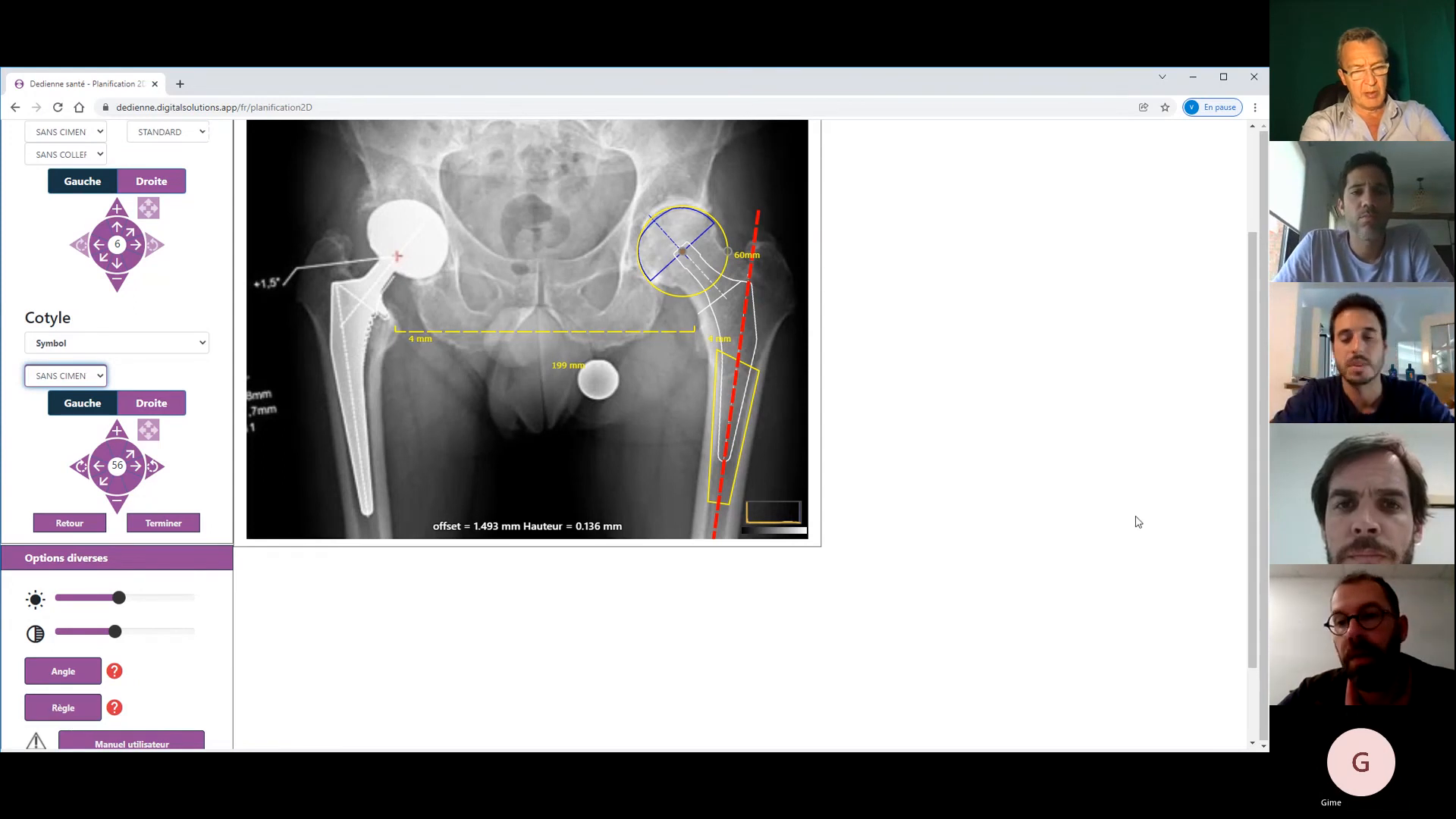
pyautogui.scroll(-1, 1252, 394)
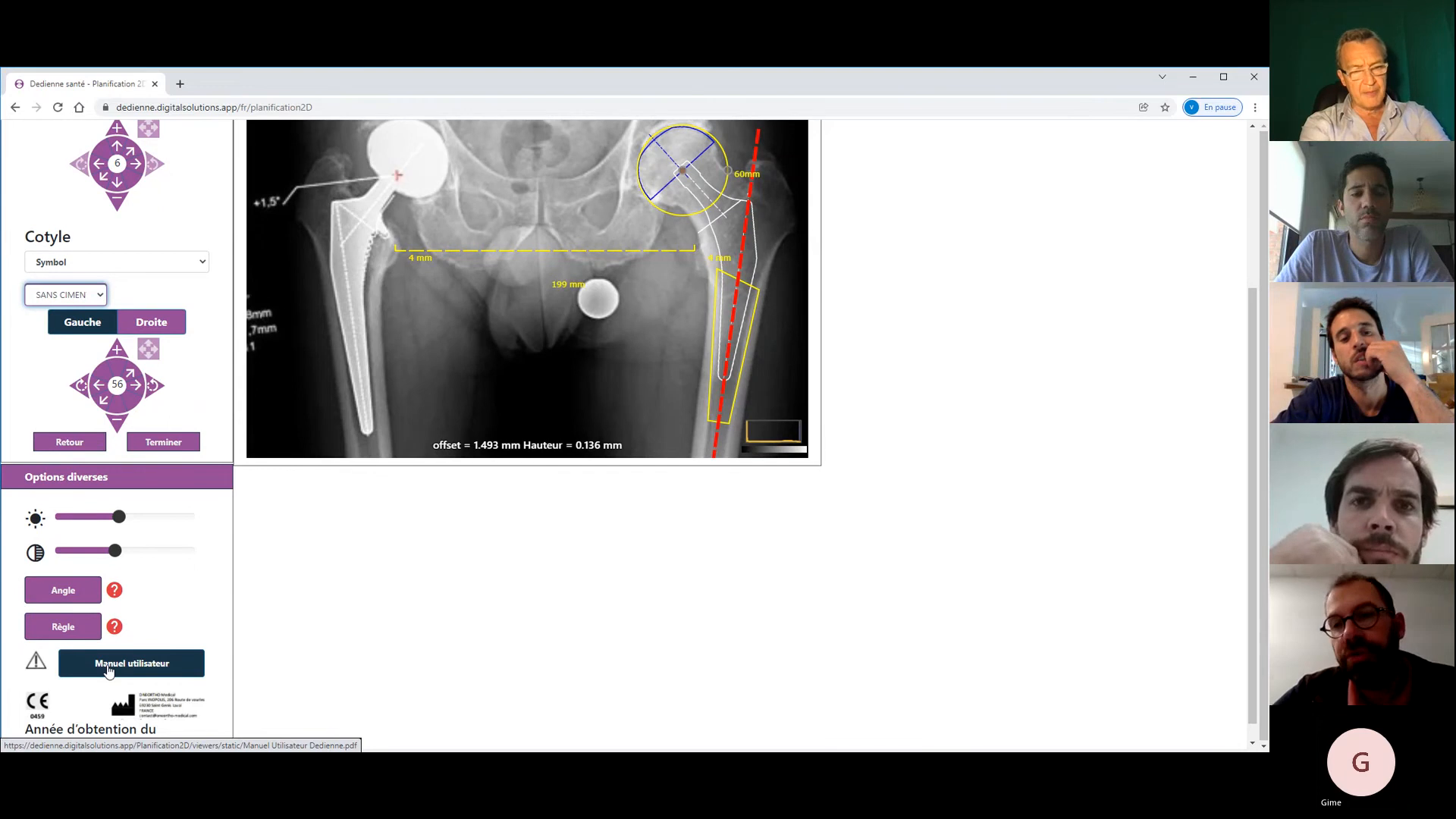
# - Open the Dedienne user manual PDF and go through pages 6 and 7 to page 8 on Calibrage
pyautogui.click(109, 671)
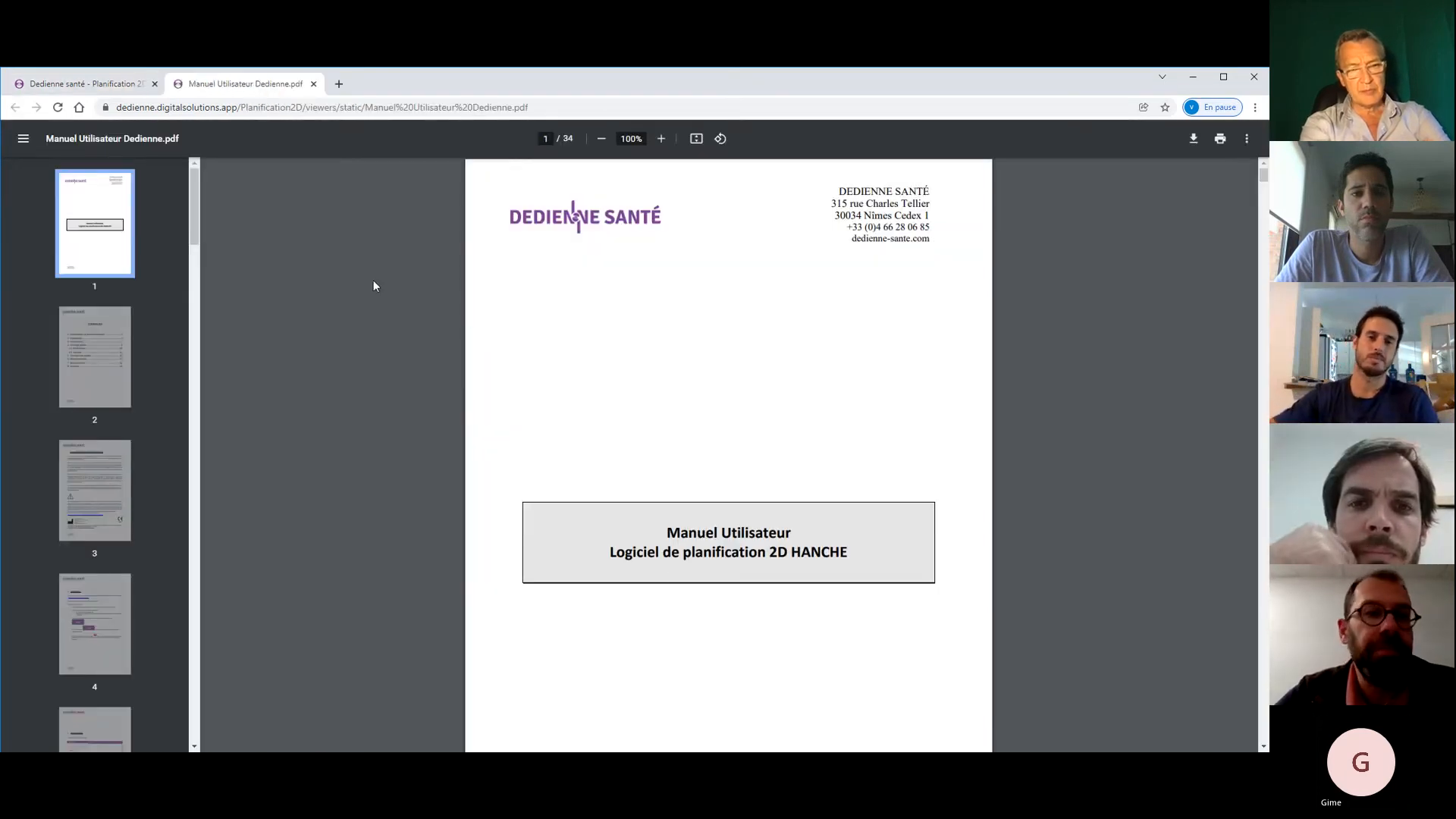
pyautogui.moveTo(193, 219); pyautogui.dragTo(189, 295)
pyautogui.click(97, 317)
pyautogui.click(97, 438)
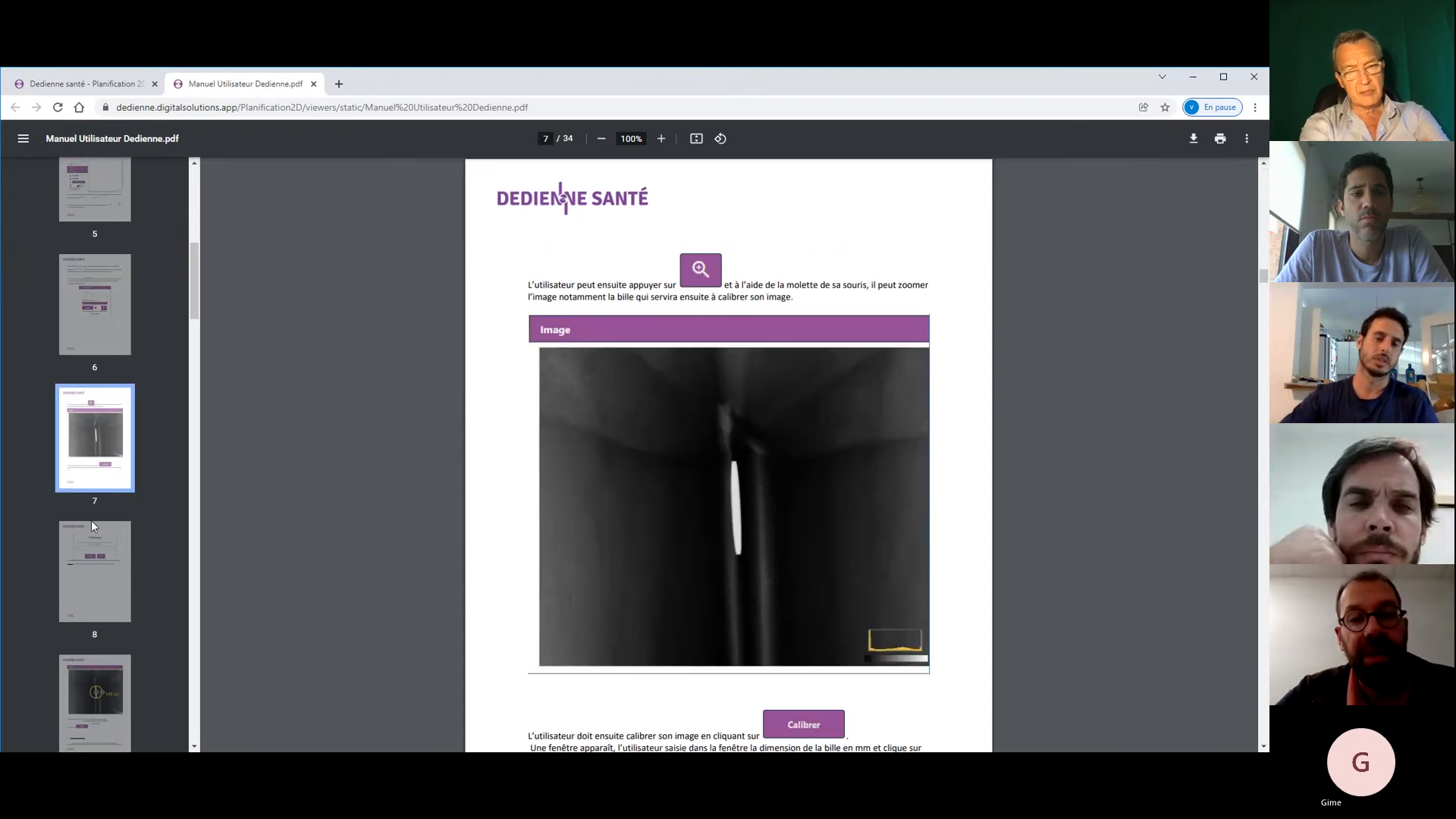
pyautogui.click(97, 592)
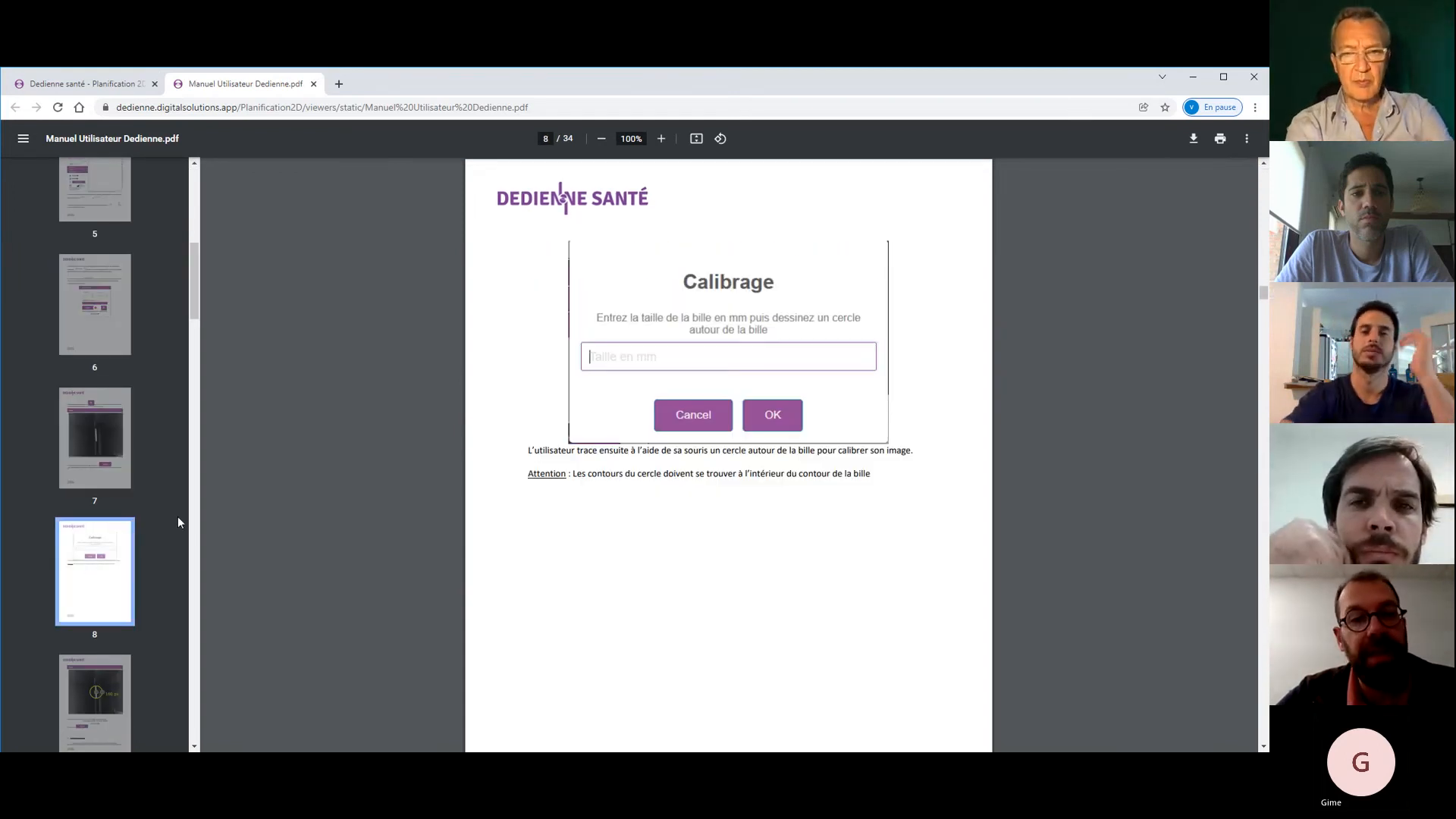
pyautogui.scroll(-4, 194, 277)
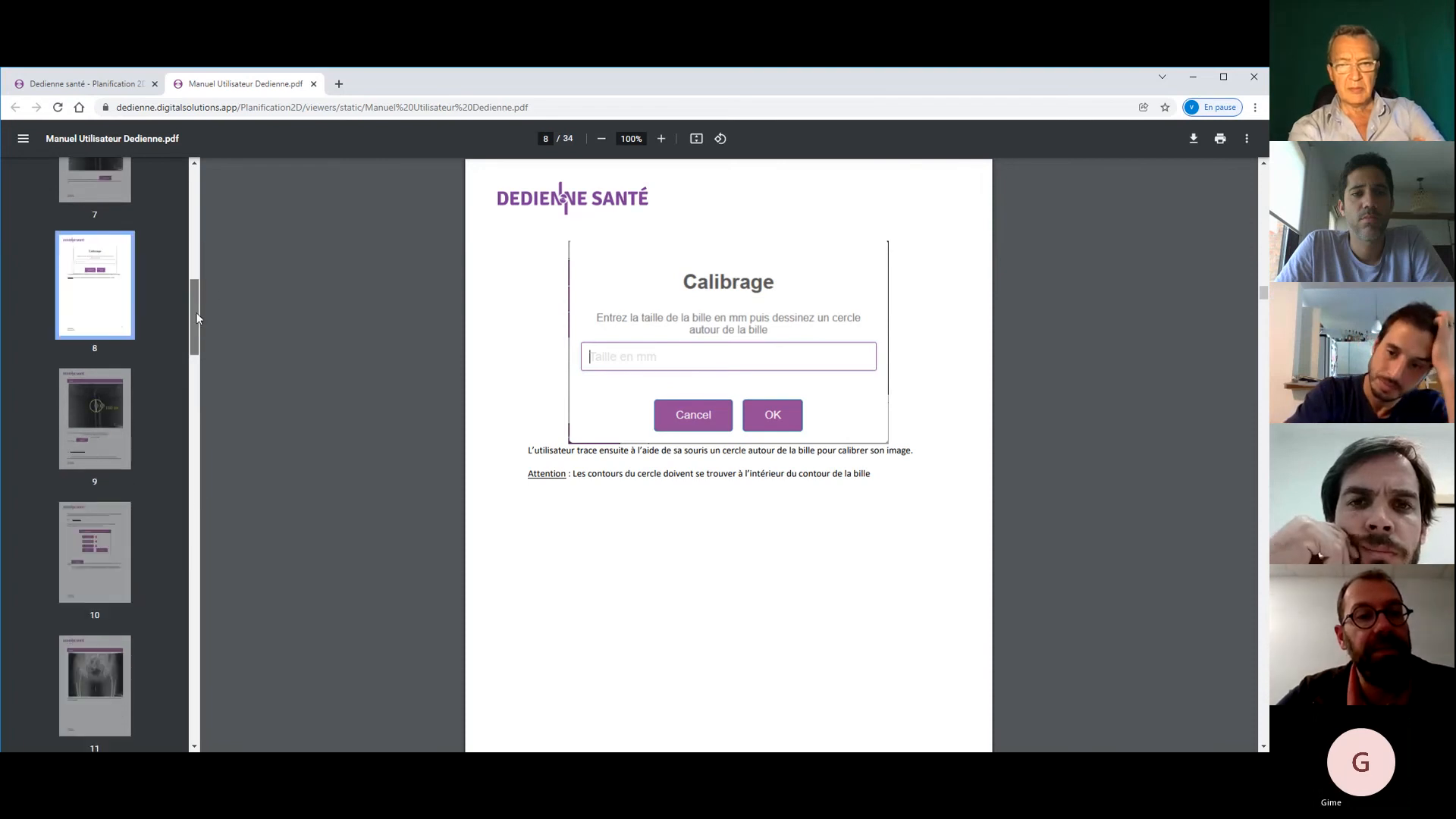
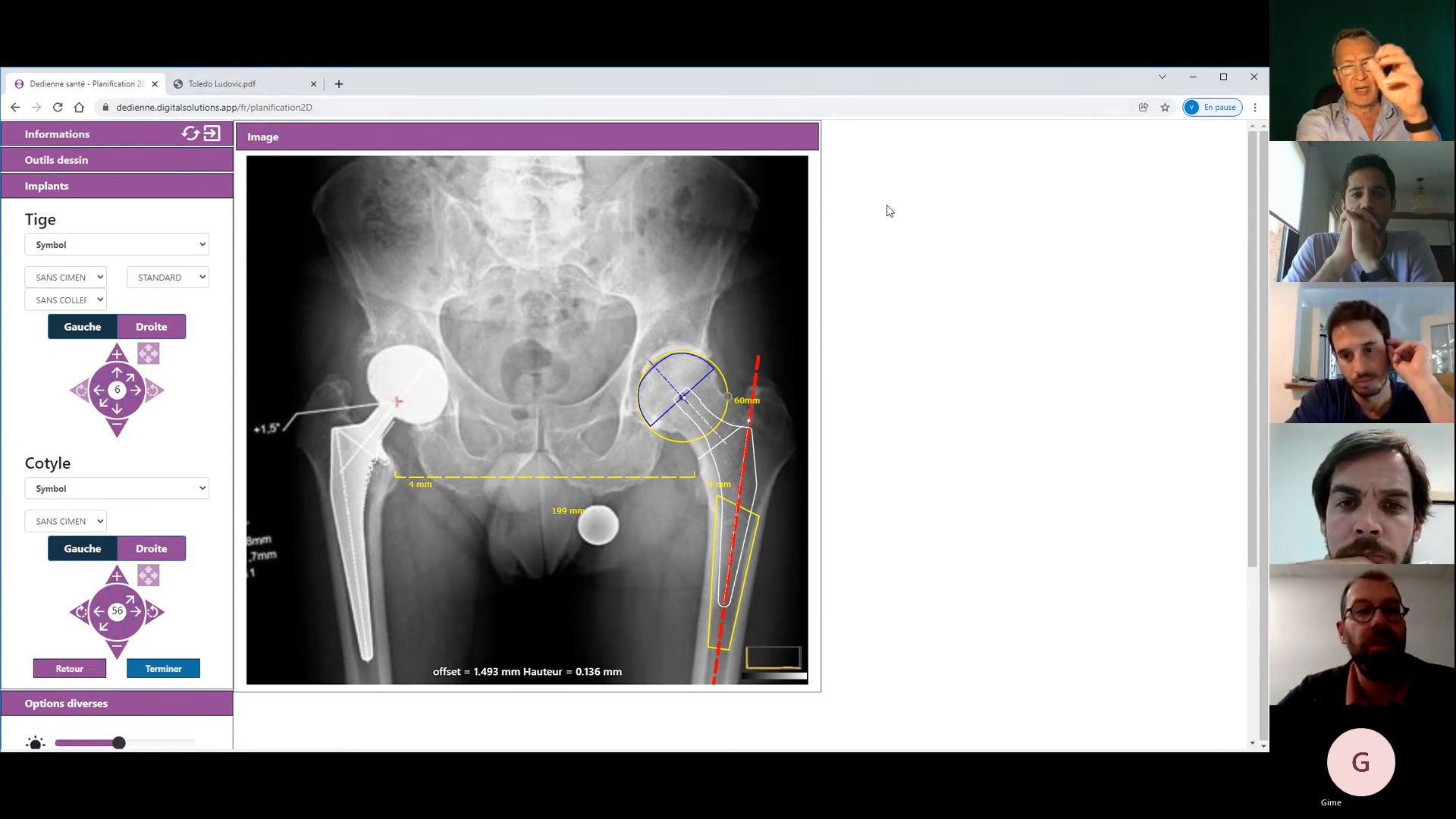
# - Return from the planning tool to the dashboard and log out with Déconnexion in the user menu
pyautogui.click(211, 137)
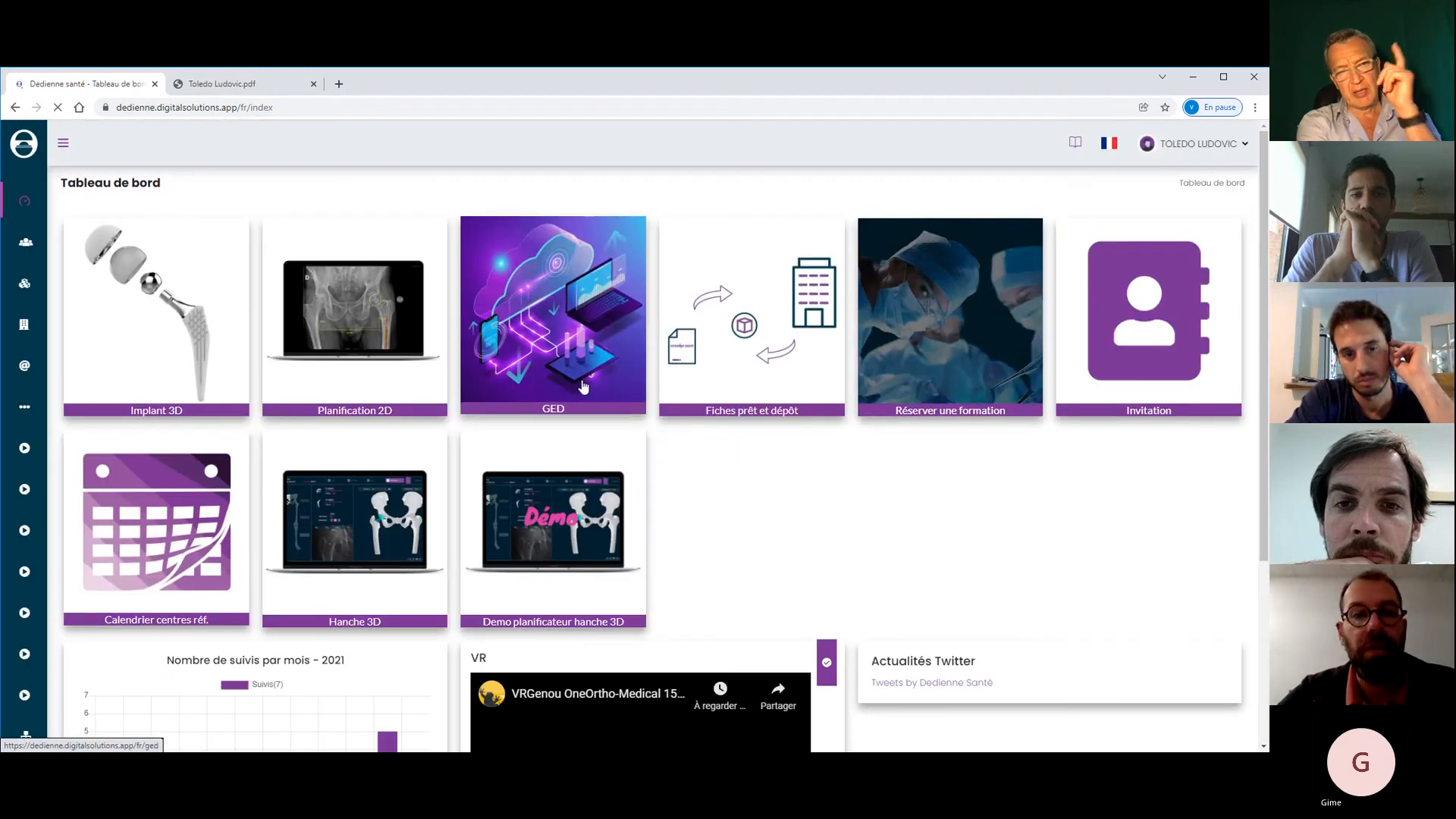
pyautogui.click(310, 368)
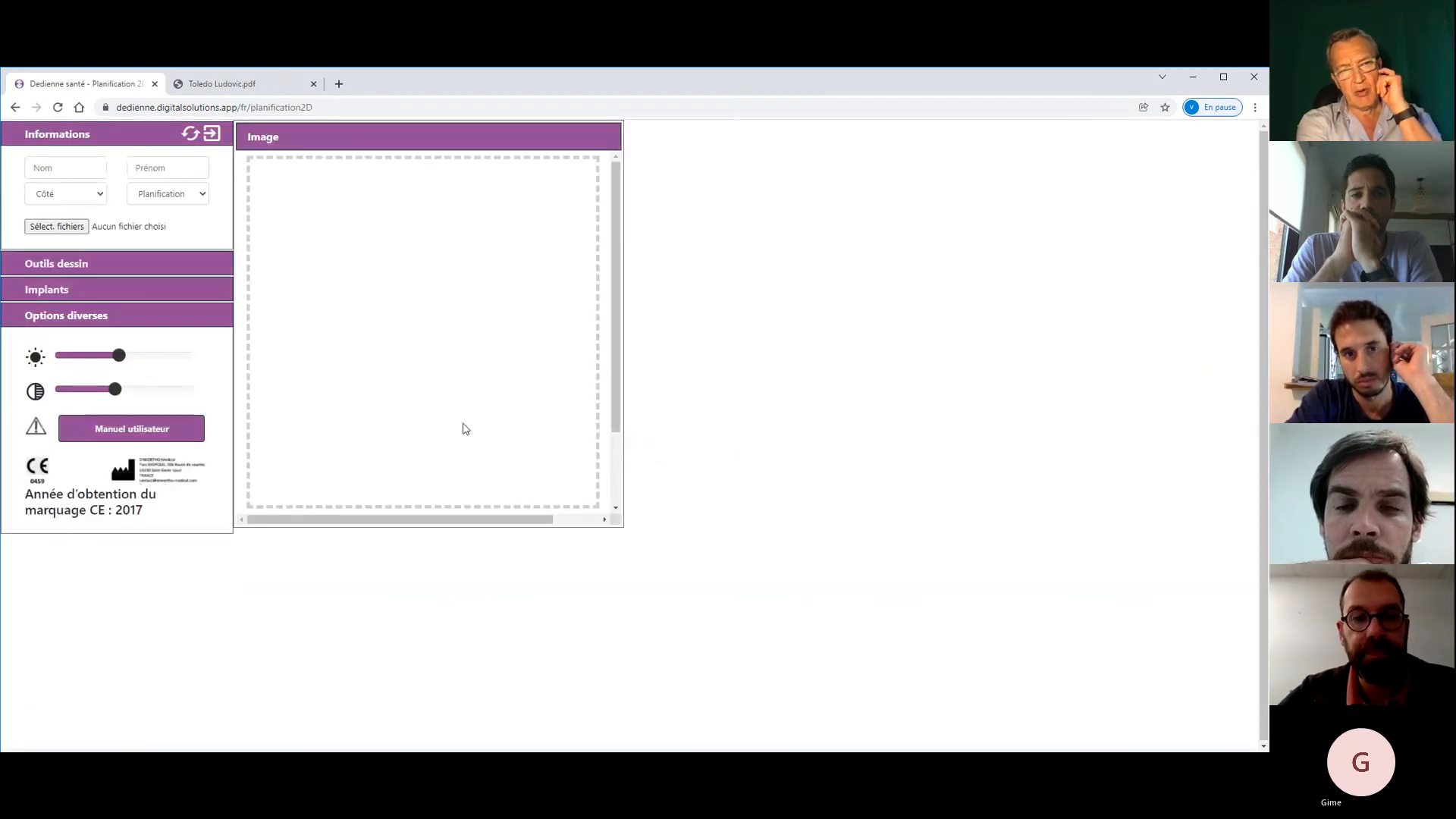
pyautogui.click(211, 136)
pyautogui.click(1221, 144)
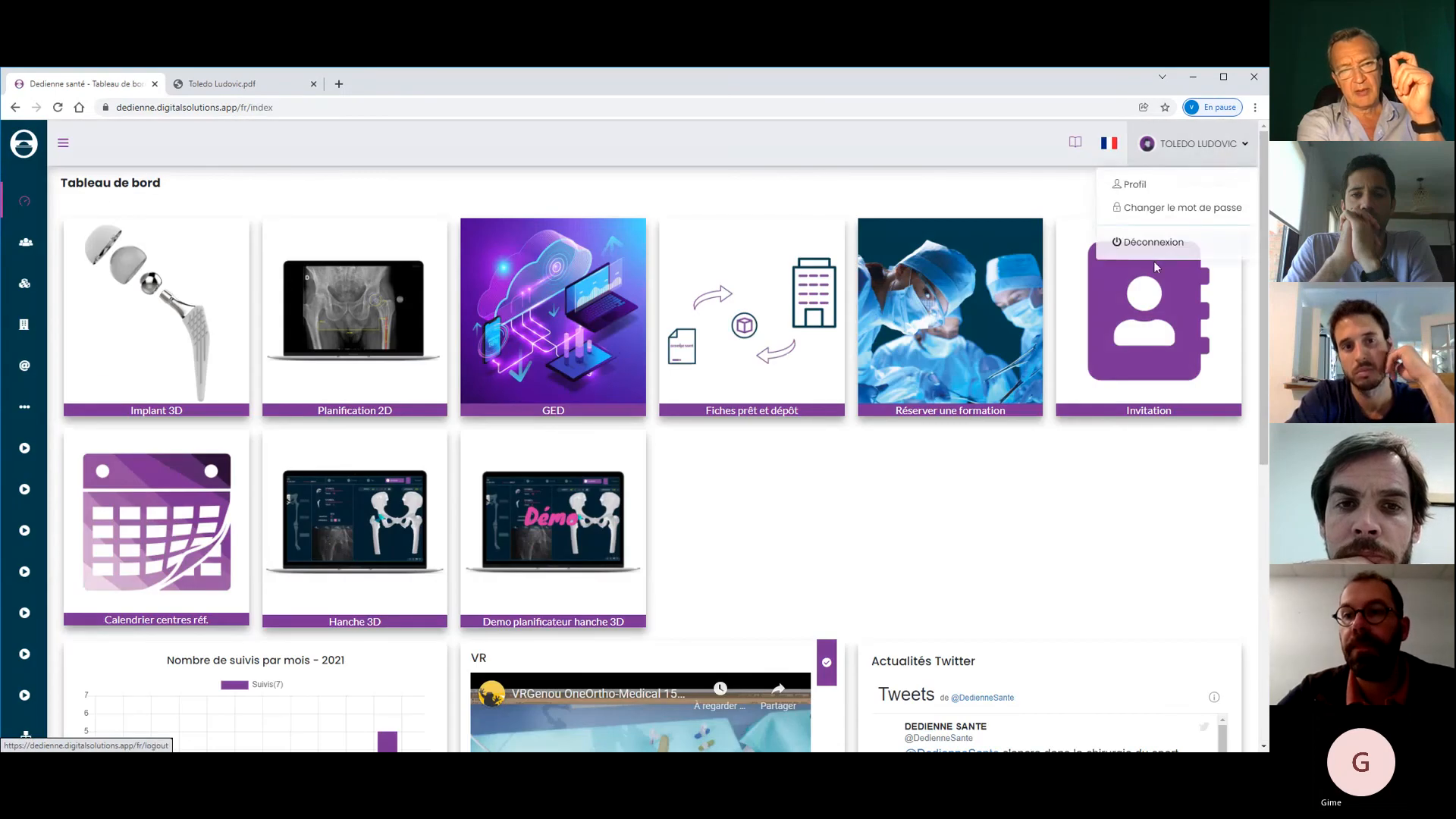
pyautogui.click(1155, 242)
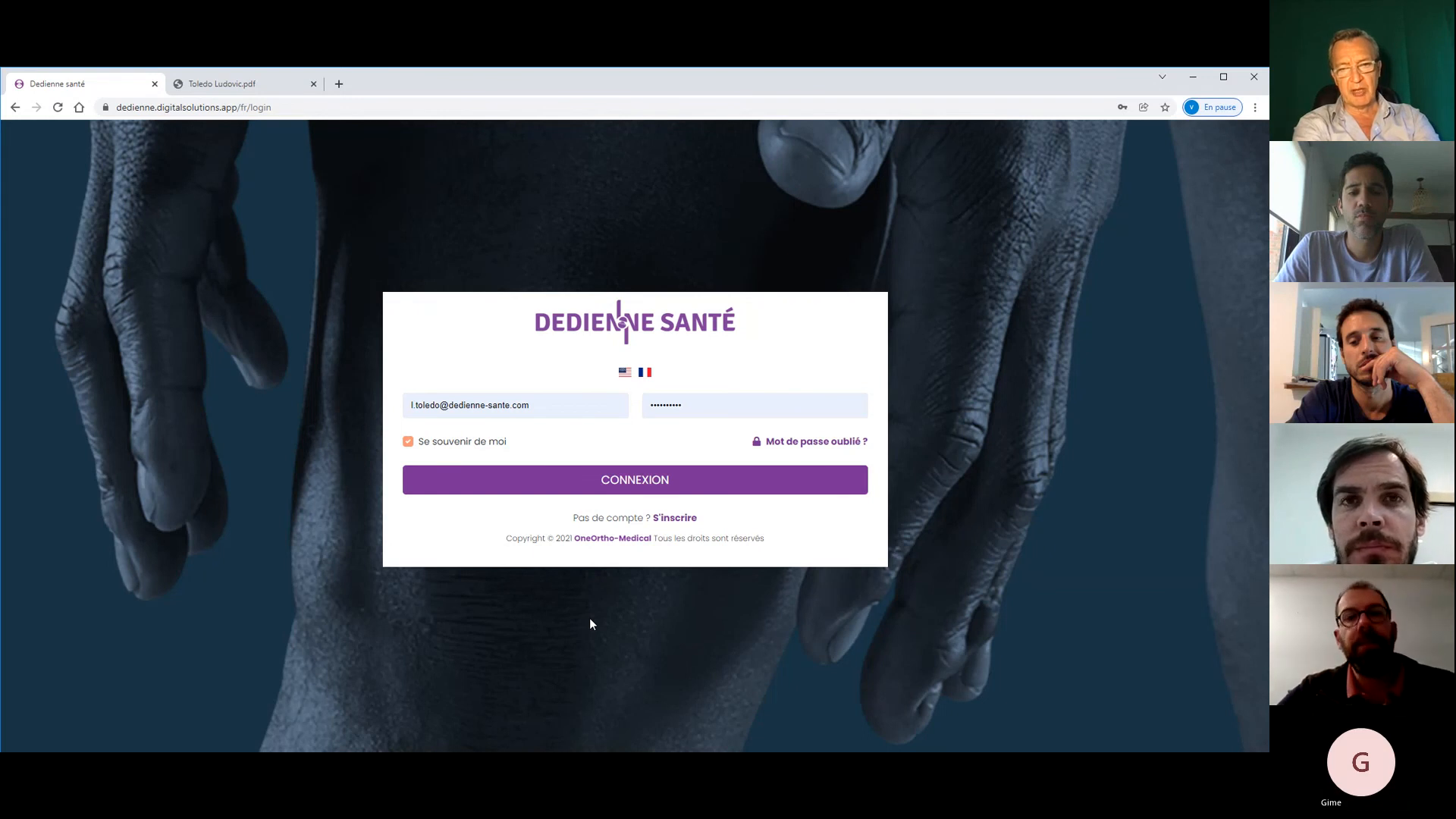
# - Switch the login page to English and log in with the saved credentials
pyautogui.click(617, 376)
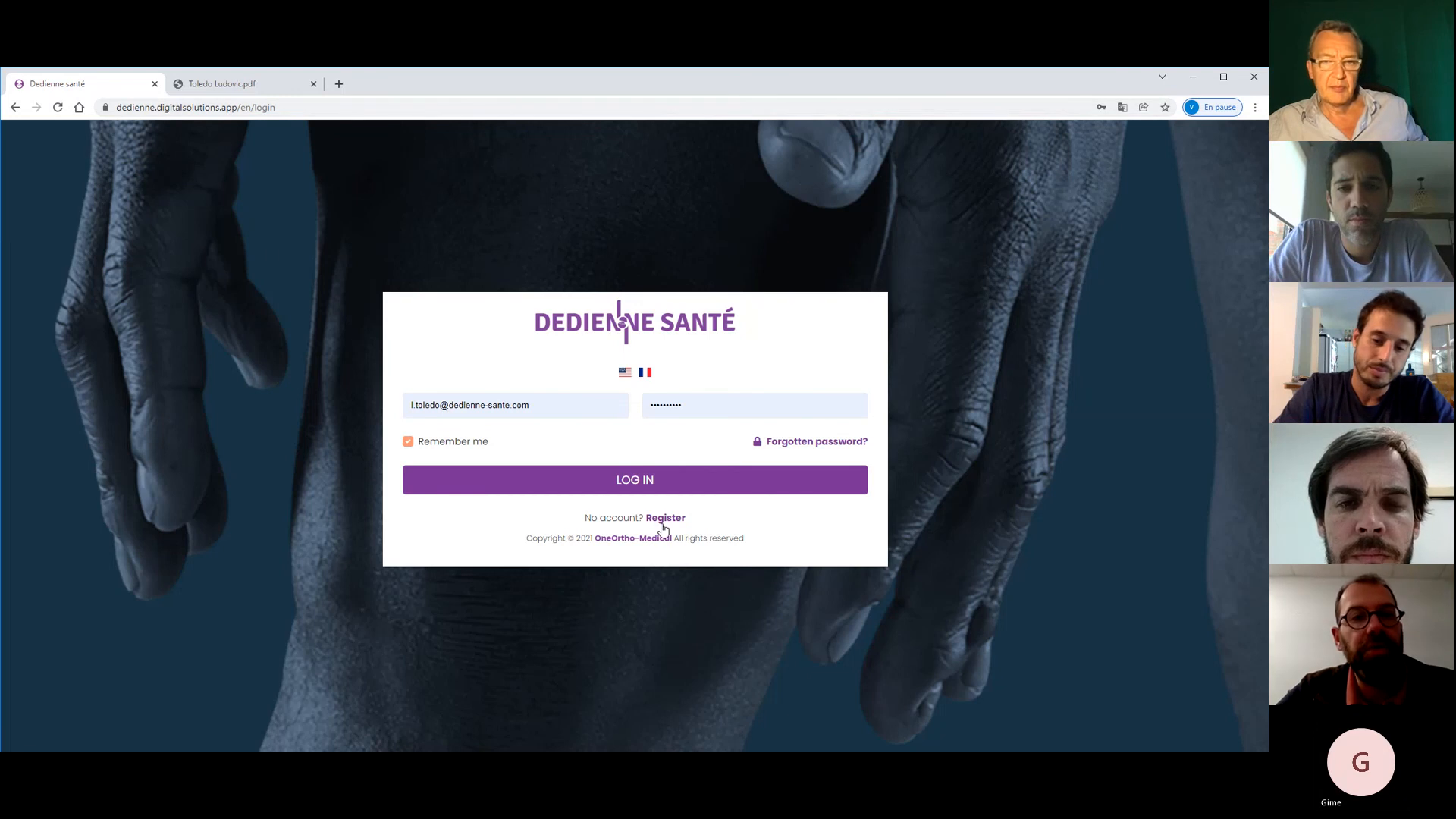
pyautogui.click(588, 481)
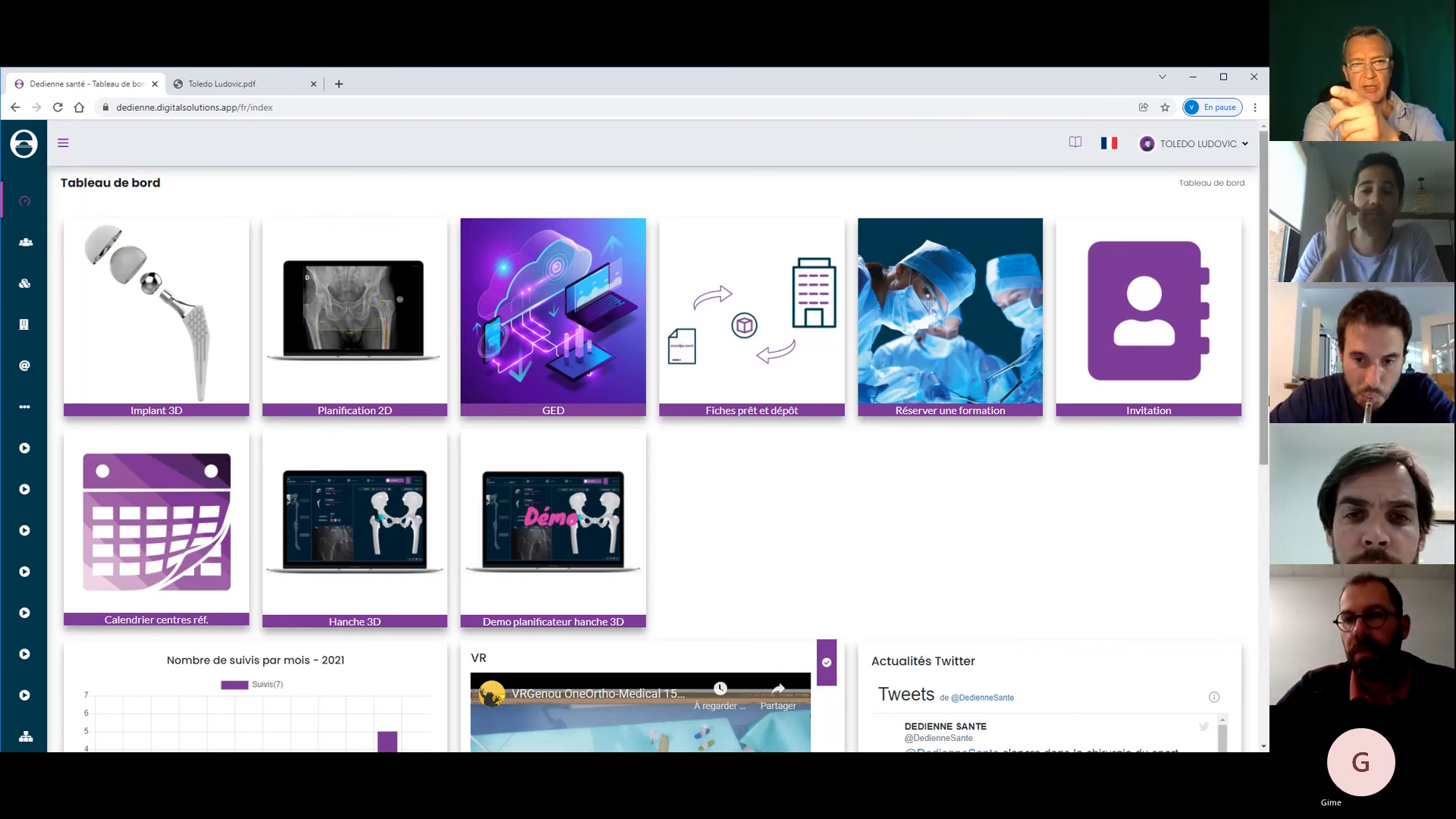
pyautogui.moveTo(1264, 398)
pyautogui.mouseDown()
pyautogui.moveTo(1263, 456)
pyautogui.moveTo(1265, 394)
pyautogui.mouseUp()
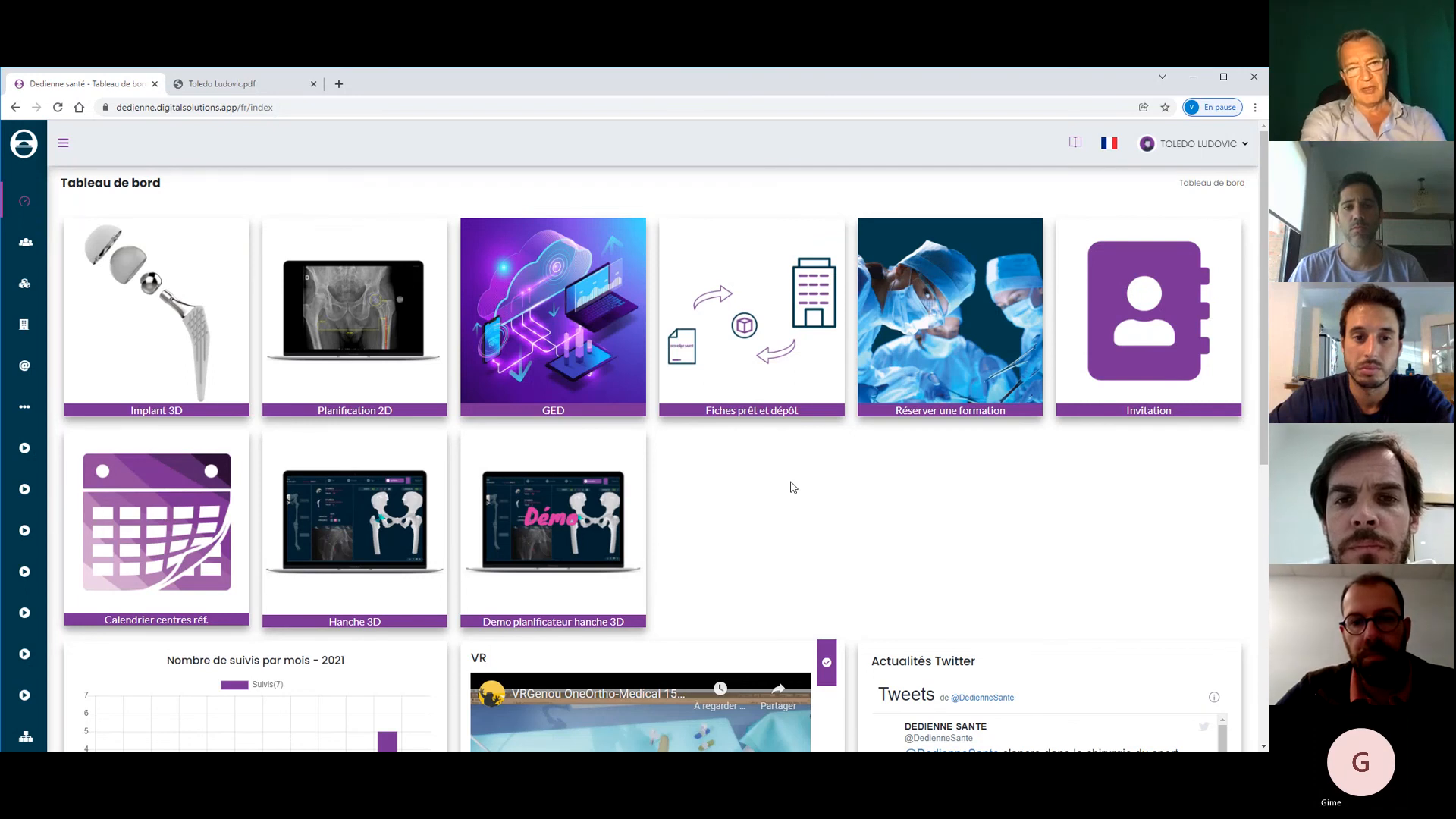
# - Start a 2D planning with the patient's surname and first name, side Gauche, planning Avancée
pyautogui.click(376, 313)
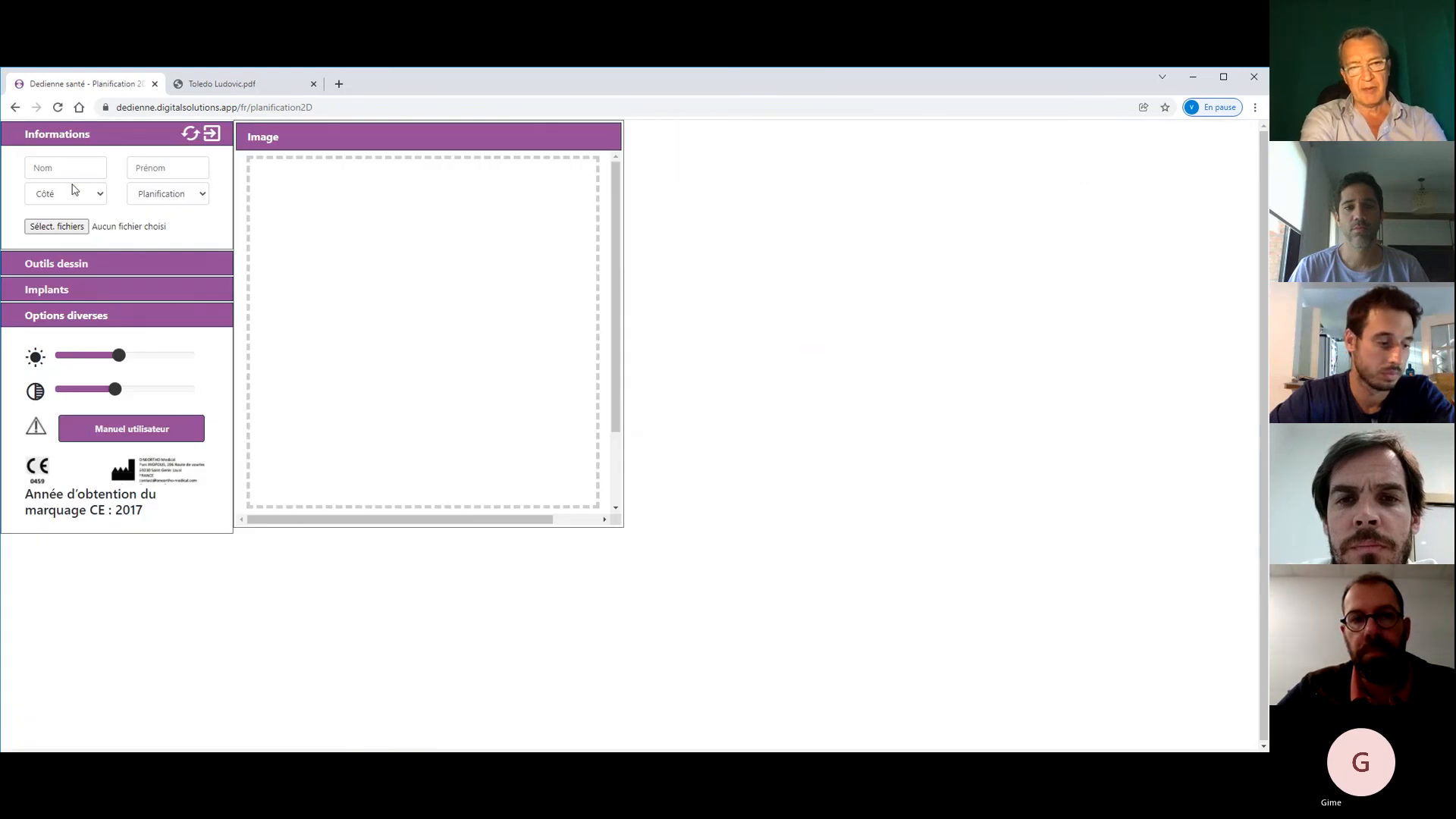
pyautogui.click(65, 166)
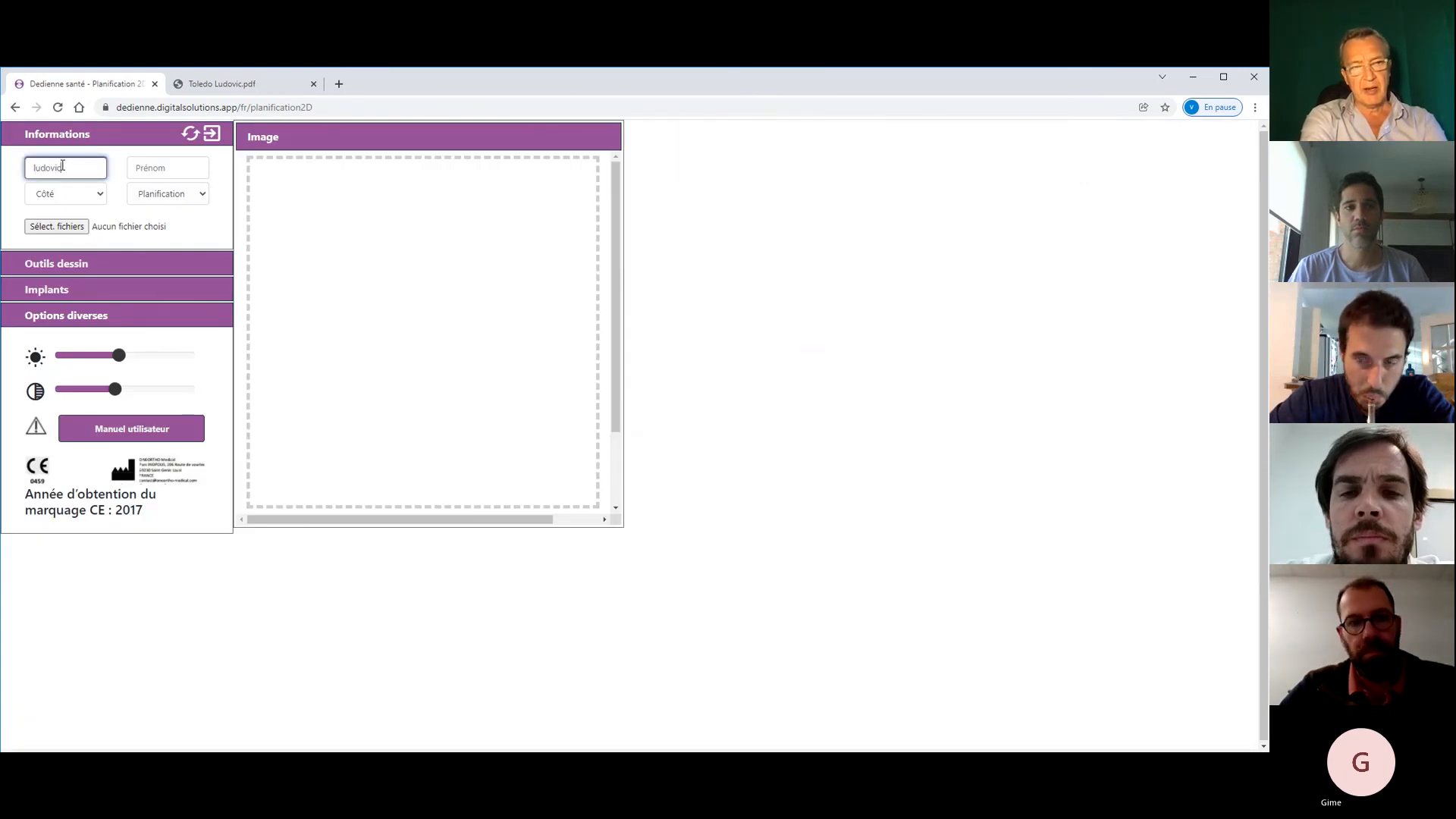
pyautogui.press('Tab')
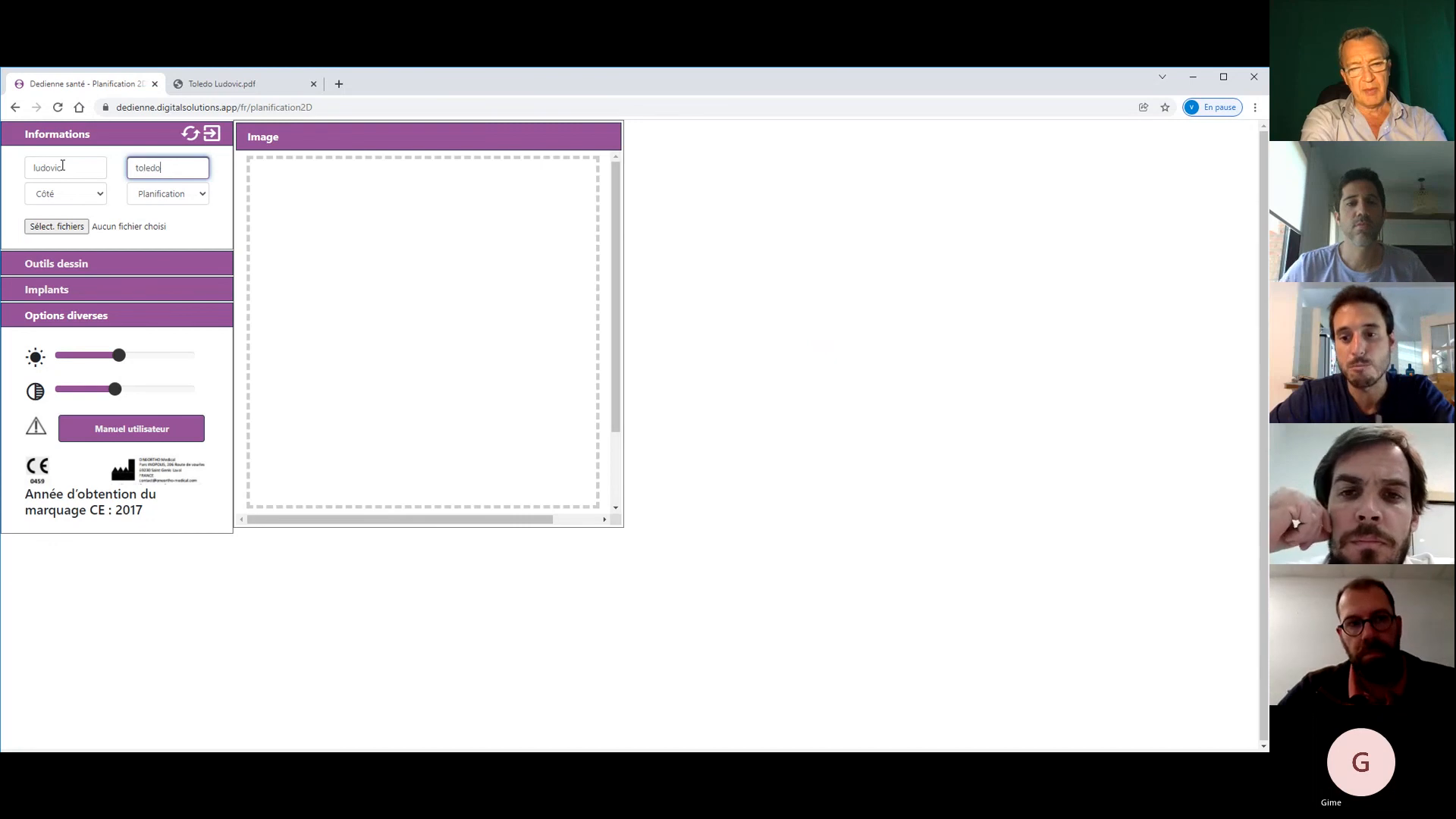
pyautogui.click(67, 197)
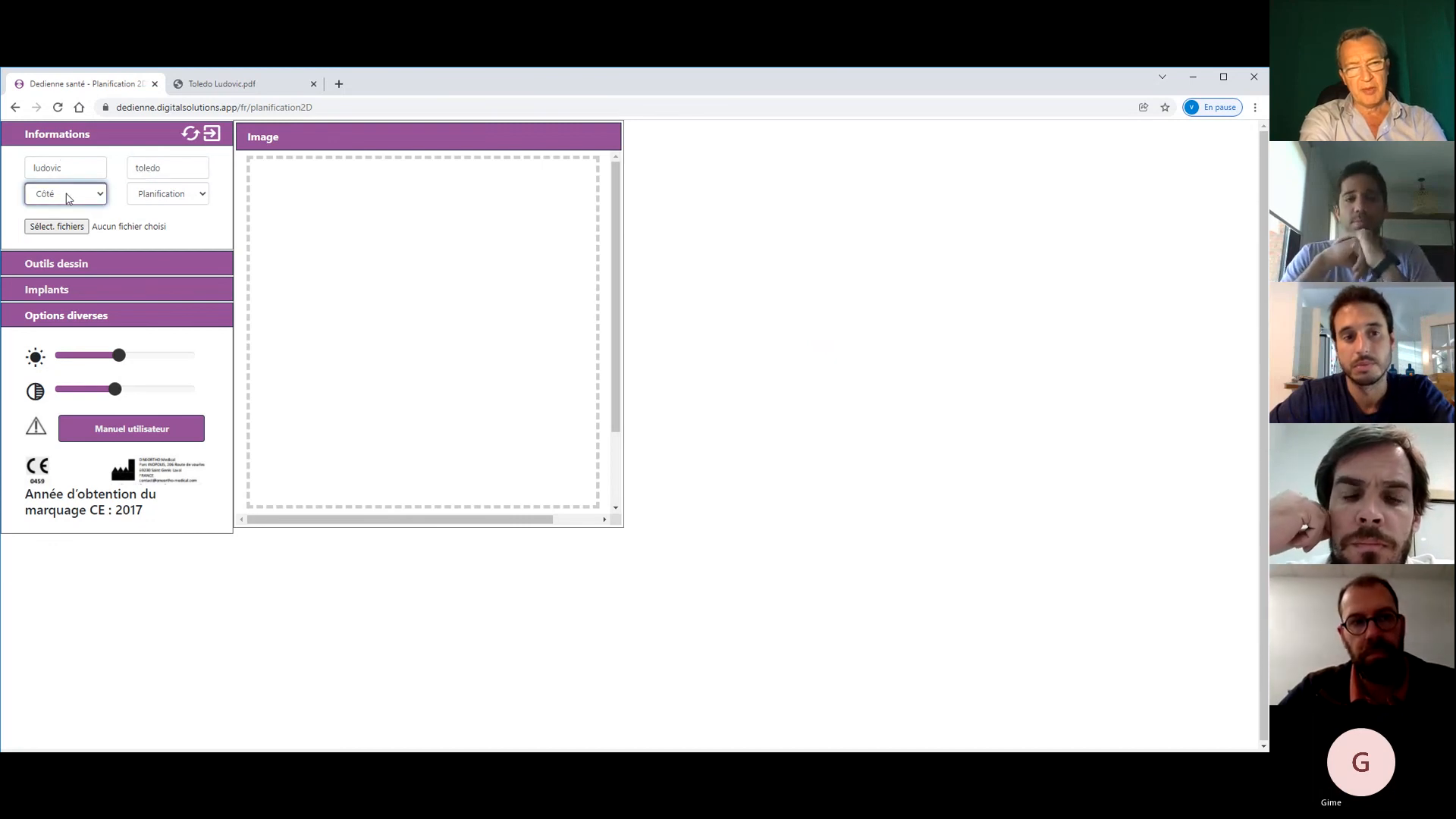
pyautogui.click(72, 218)
pyautogui.click(167, 196)
pyautogui.click(138, 218)
# - Load the hip X-ray IMG_0098 (002).JPG and begin calibrating its scale
pyautogui.click(57, 226)
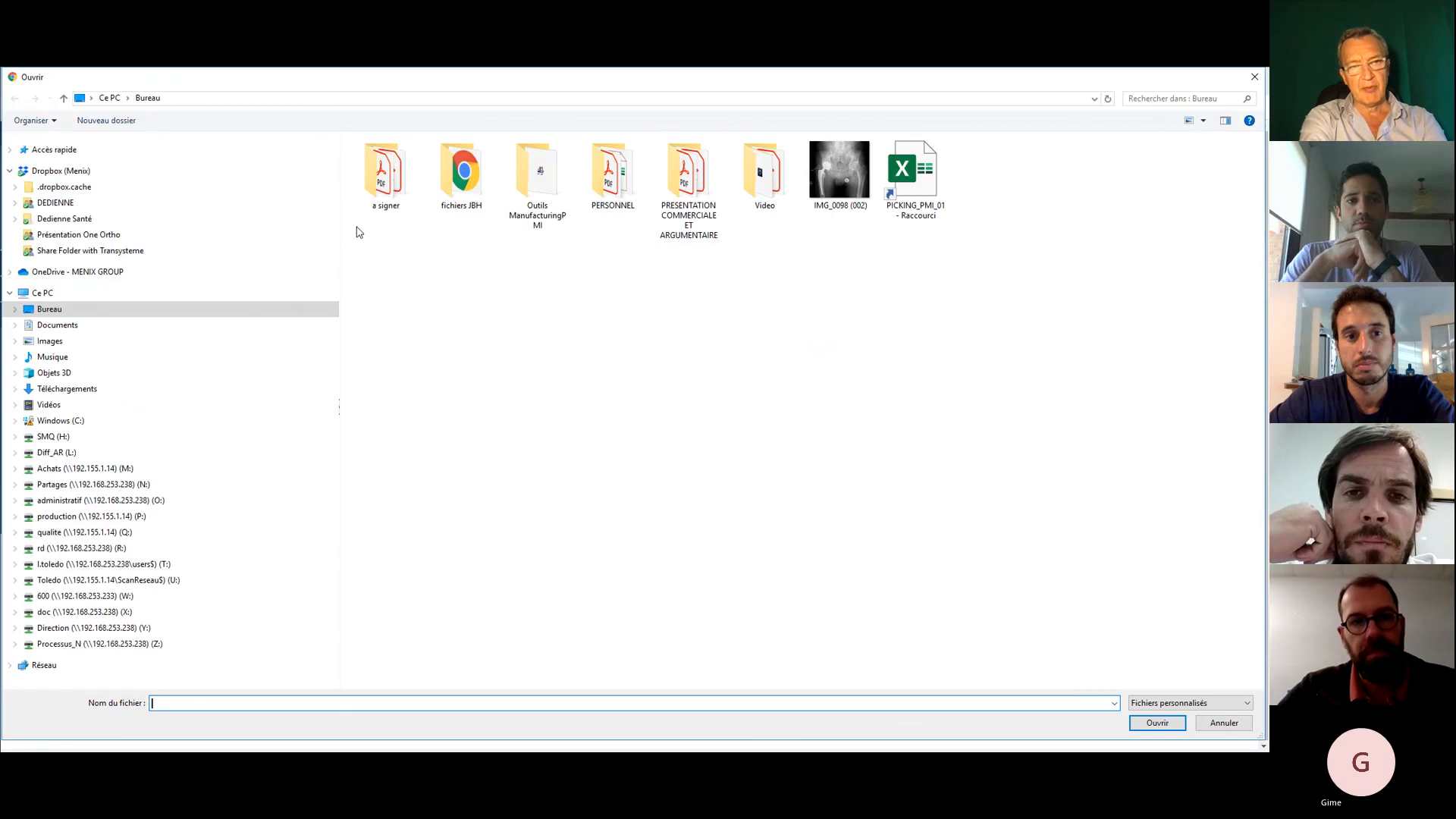
pyautogui.doubleClick(839, 171)
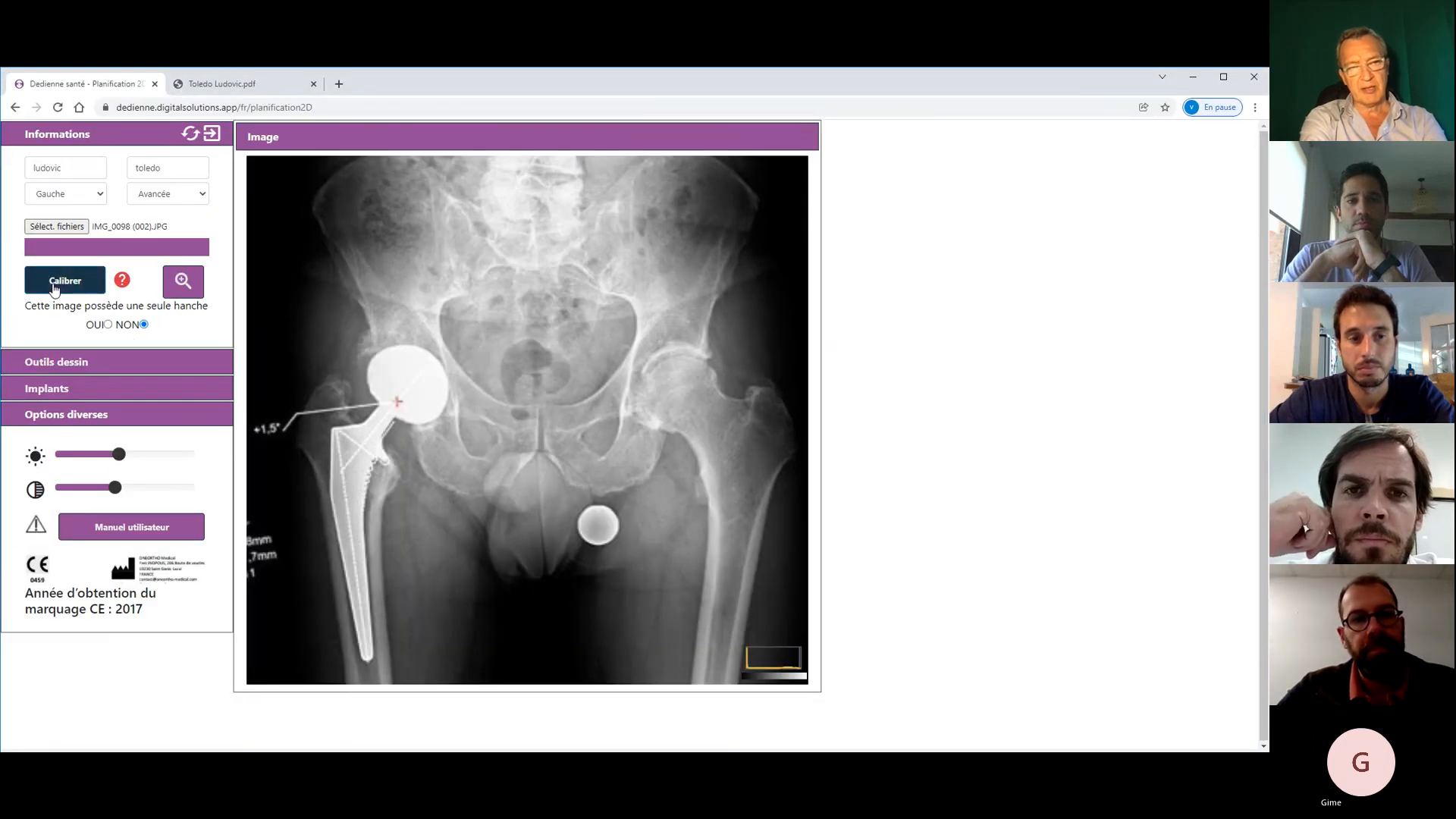
pyautogui.click(54, 287)
# - Calibrate the X-ray with a 25 mm ball size instead of 28, fitting the circle on the marker sphere
pyautogui.write('28')
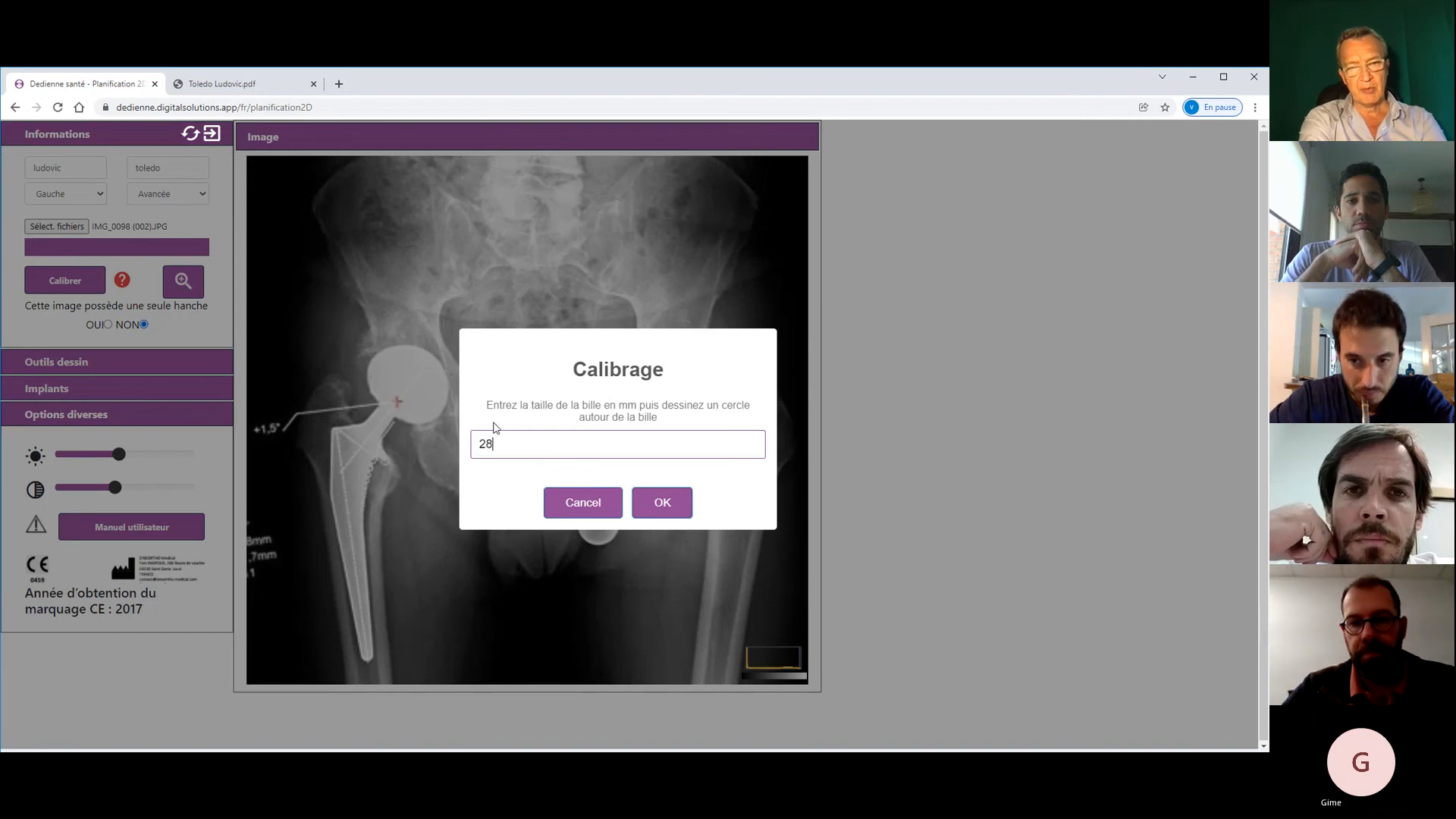
pyautogui.press('Return')
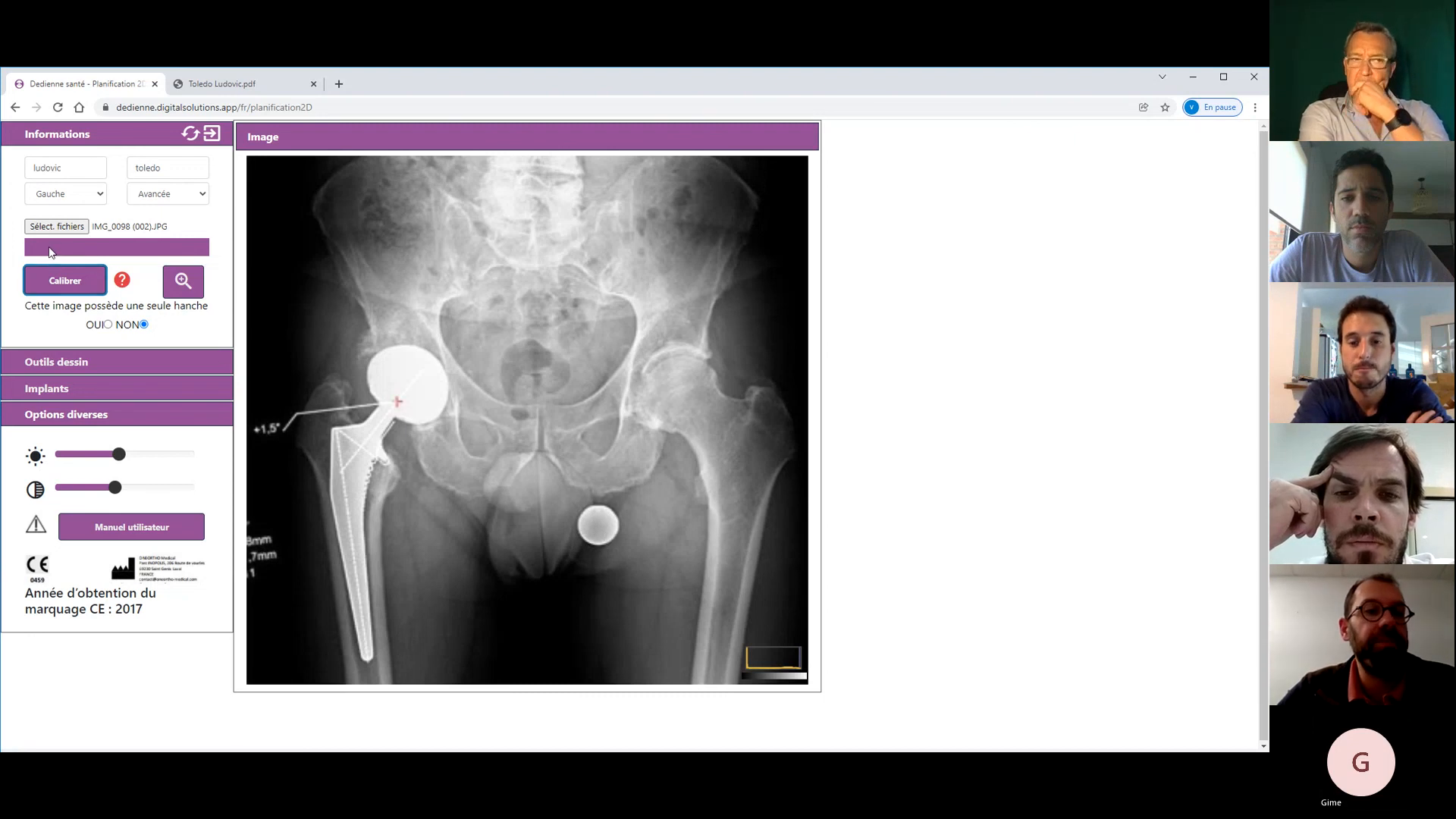
pyautogui.click(73, 292)
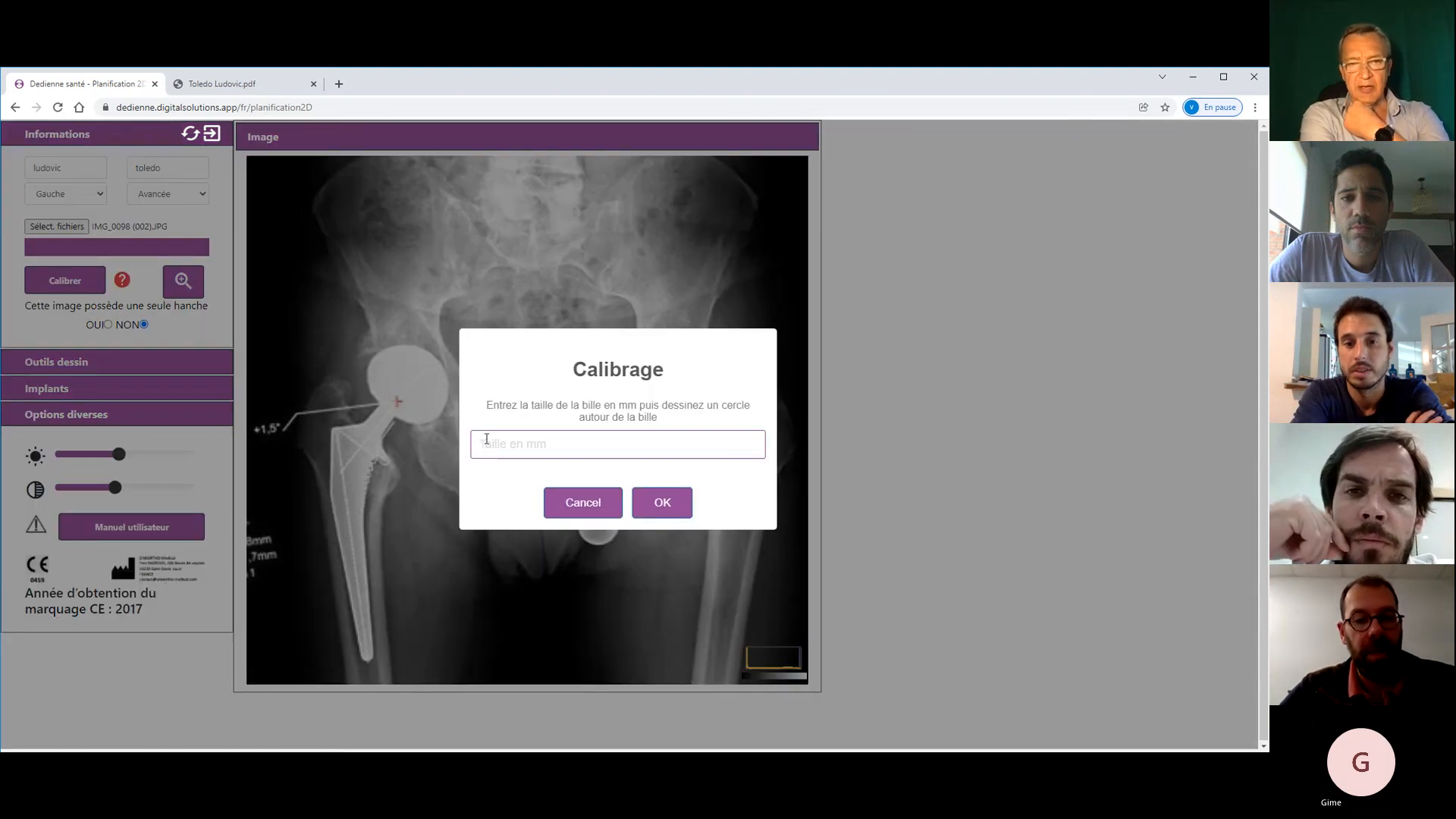
pyautogui.write('25')
pyautogui.press('Return')
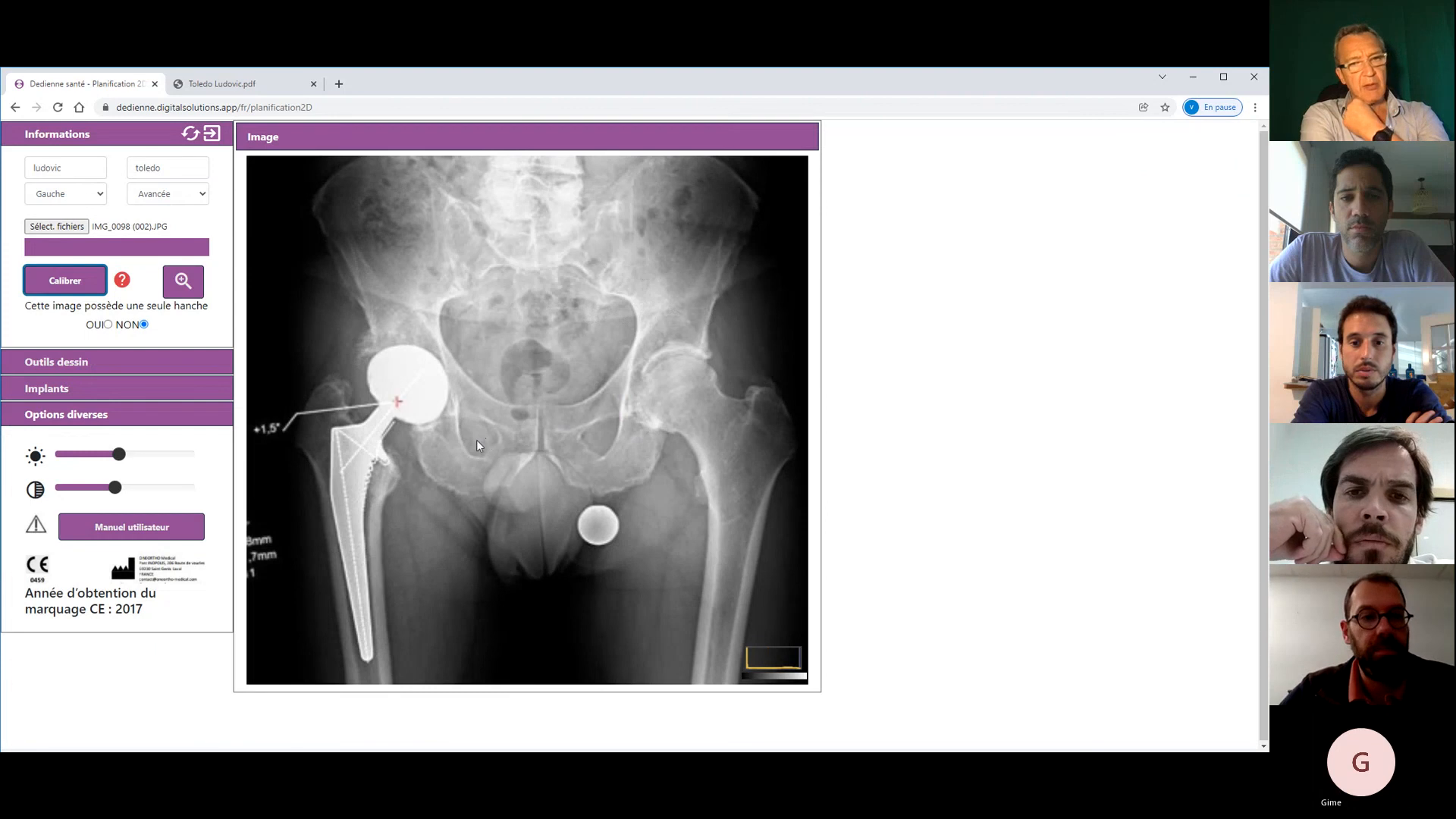
pyautogui.moveTo(598, 525); pyautogui.dragTo(613, 540)
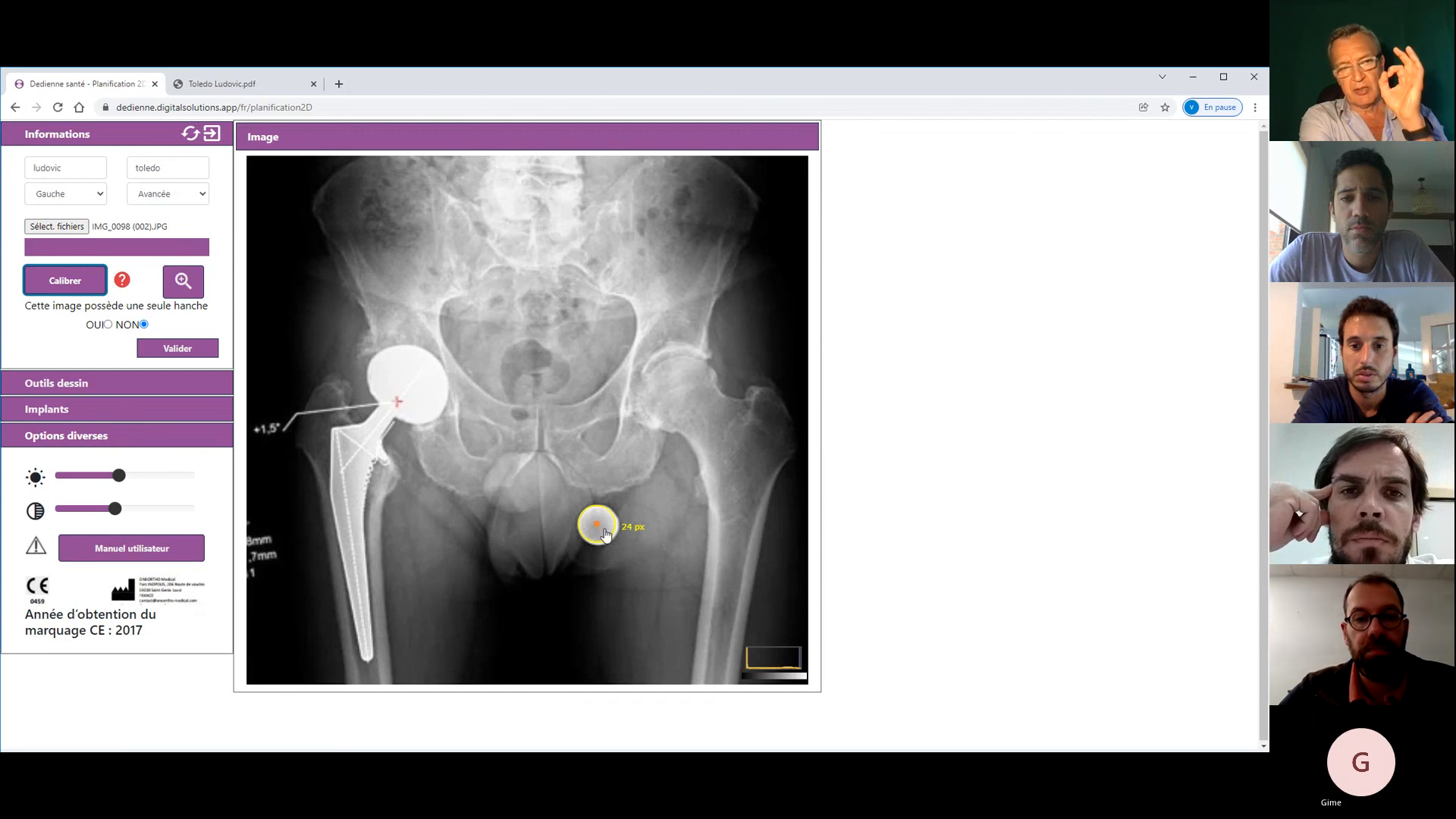
pyautogui.click(599, 531)
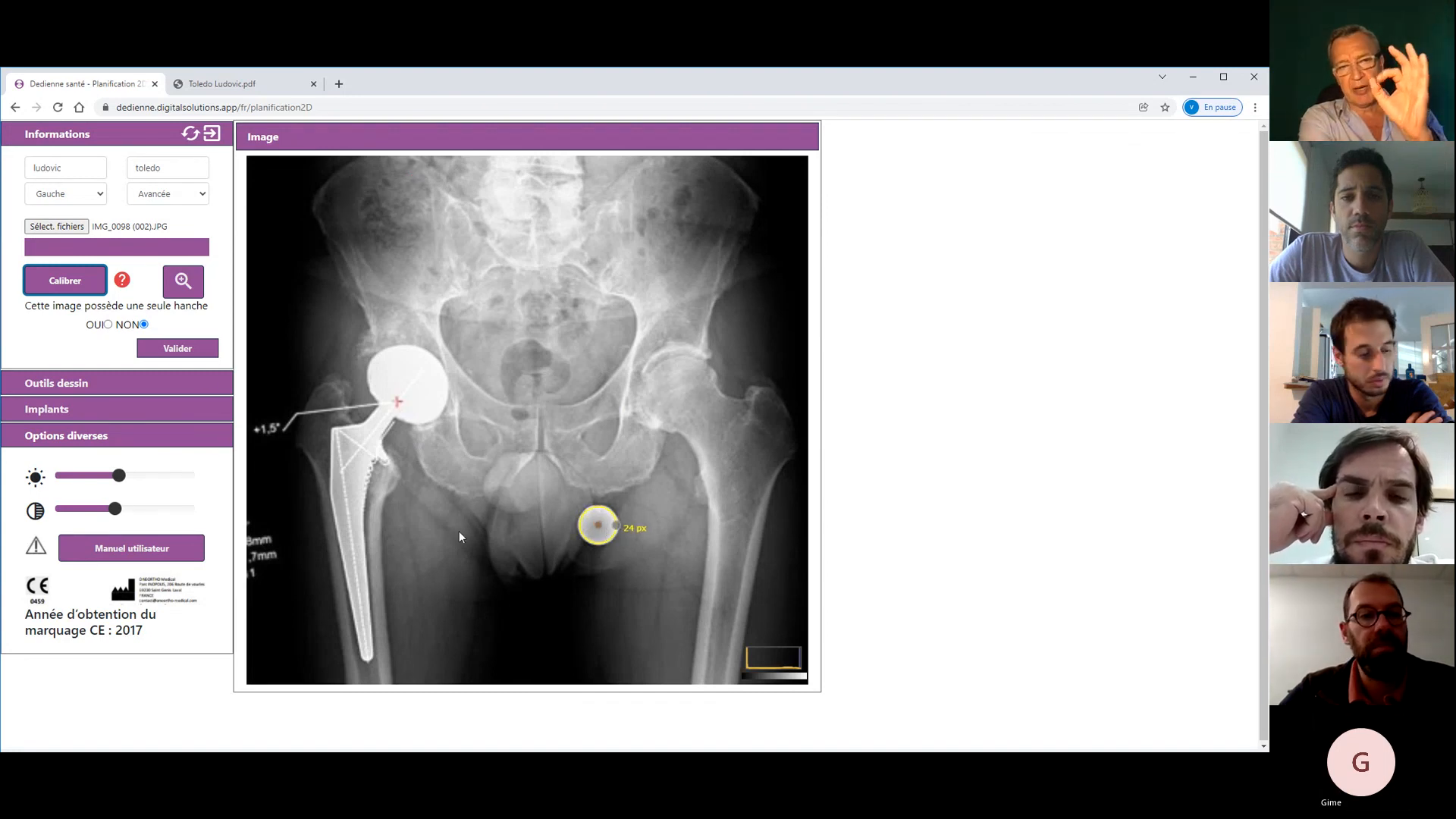
pyautogui.click(176, 349)
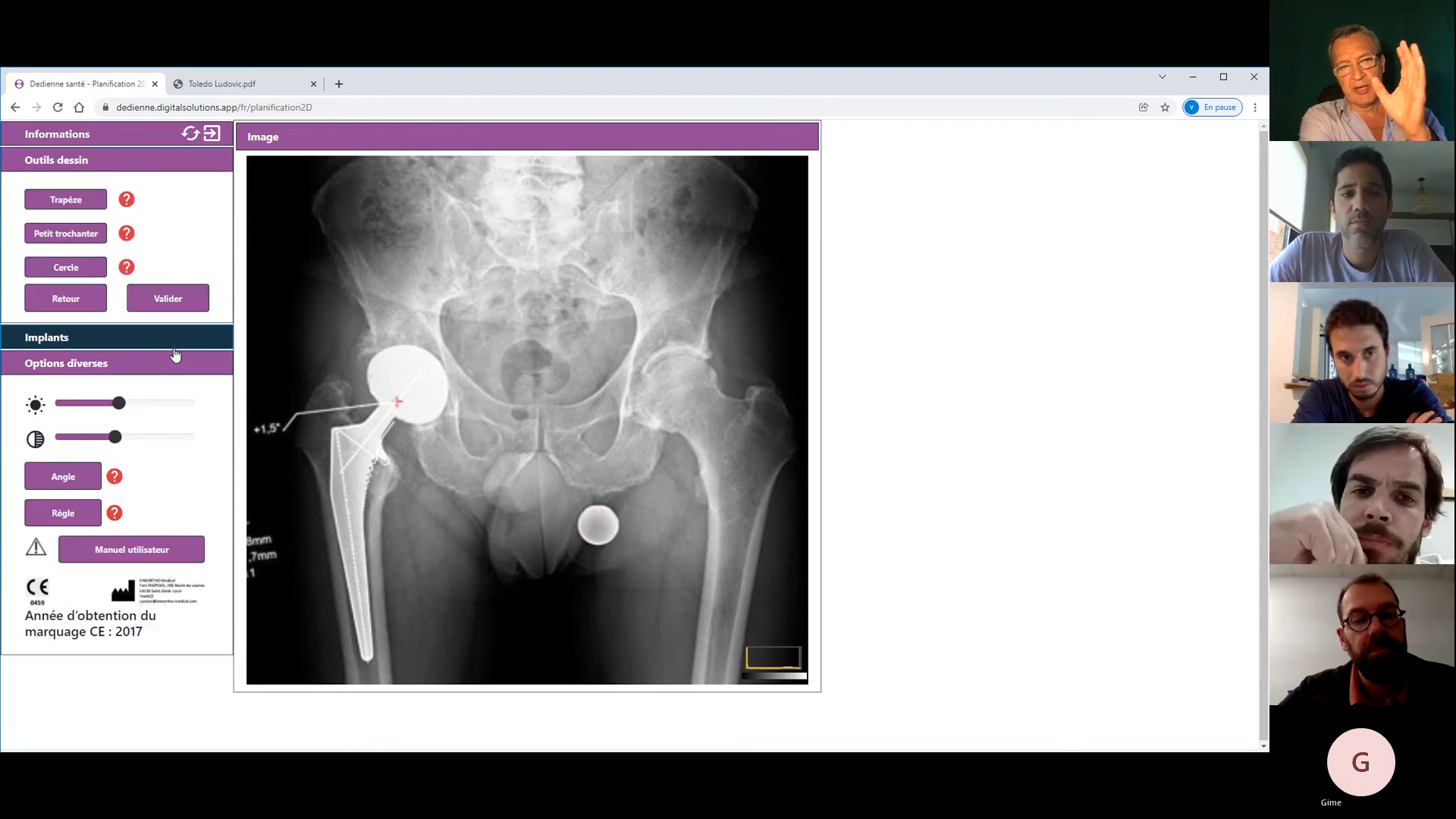
# - Outline the right femoral shaft with a four-corner trapezoid template, then go back to the dashboard
pyautogui.click(47, 198)
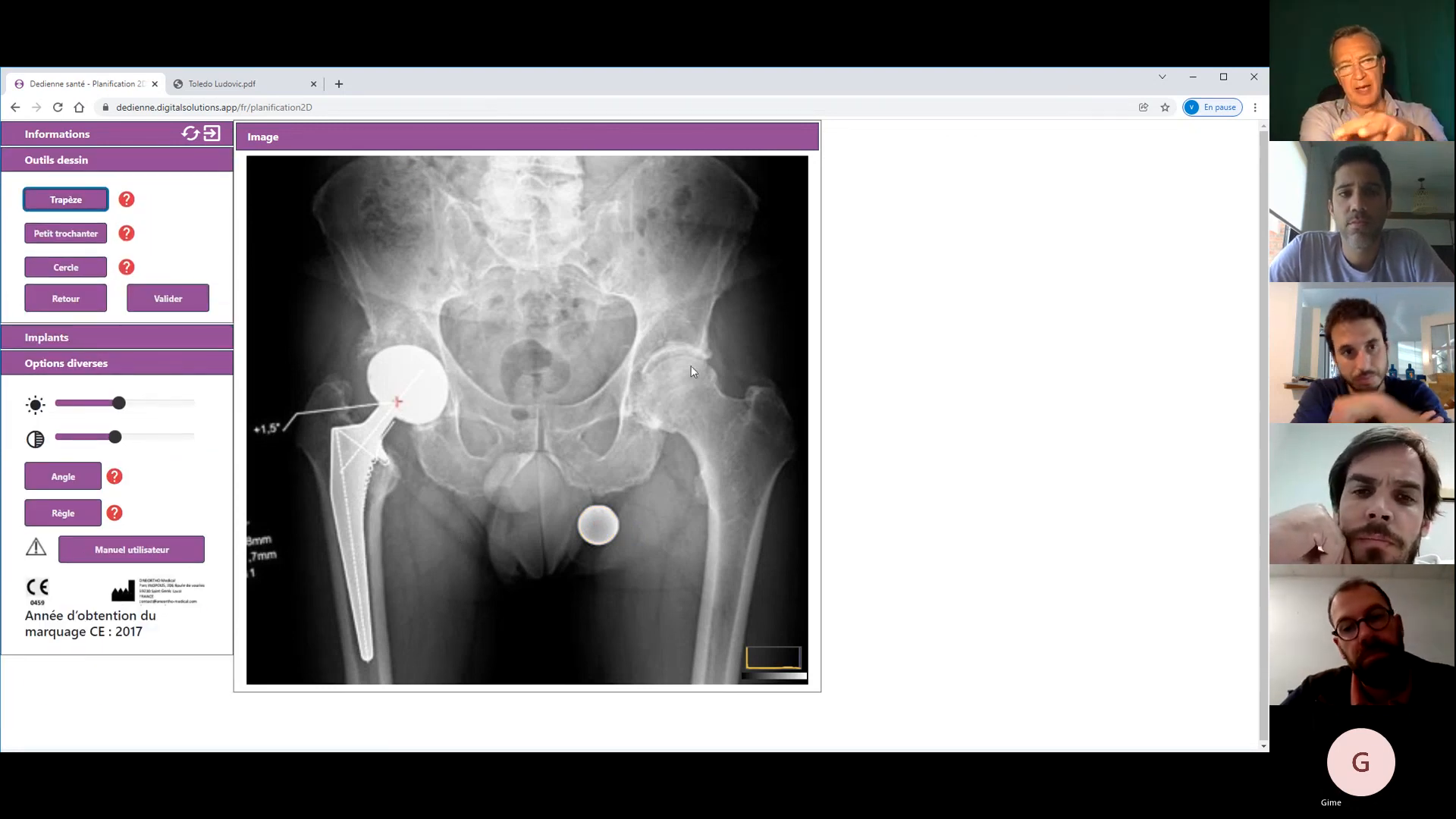
pyautogui.click(707, 460)
pyautogui.click(775, 480)
pyautogui.click(767, 508)
pyautogui.click(724, 607)
pyautogui.click(716, 611)
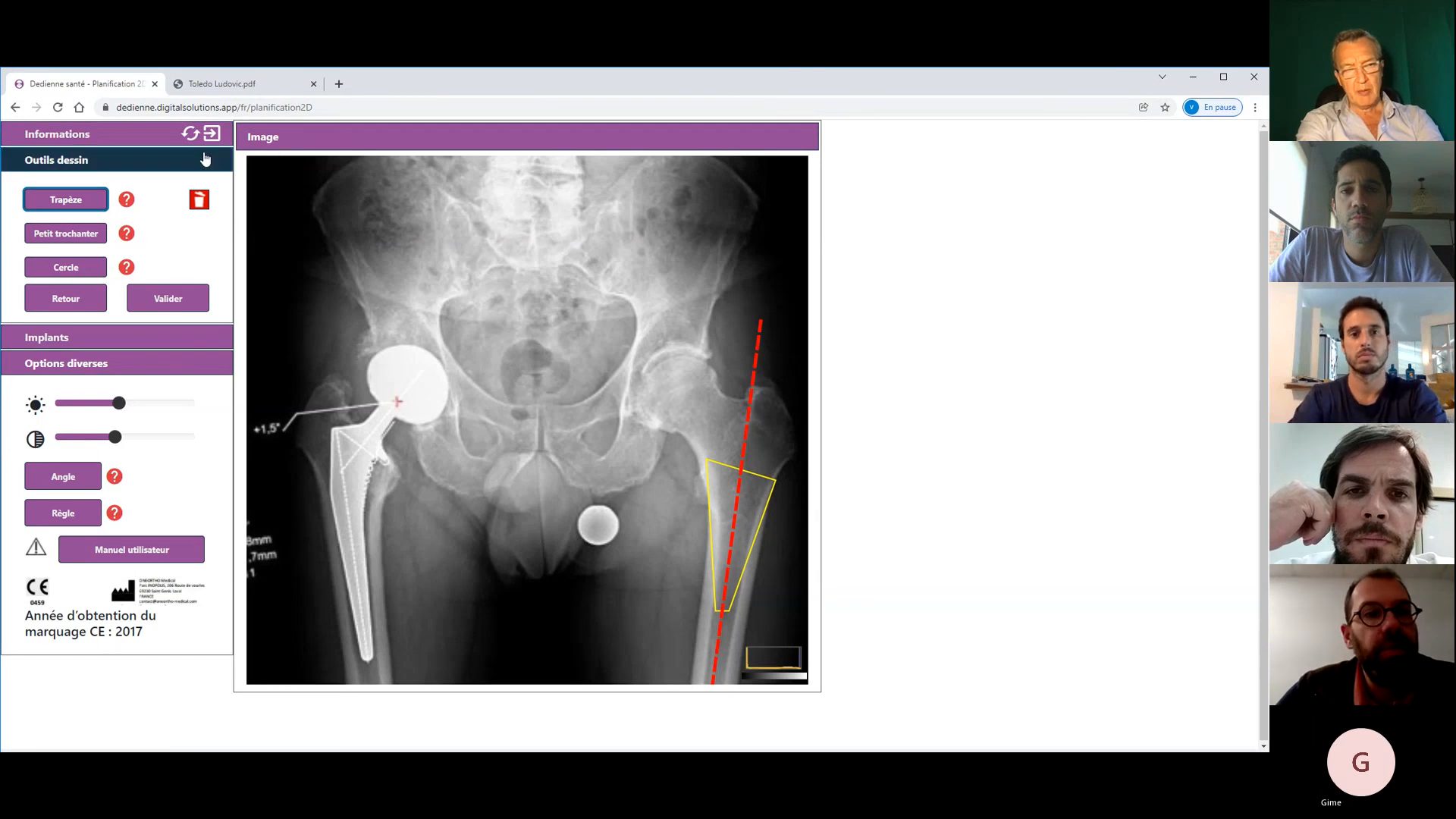
pyautogui.click(212, 133)
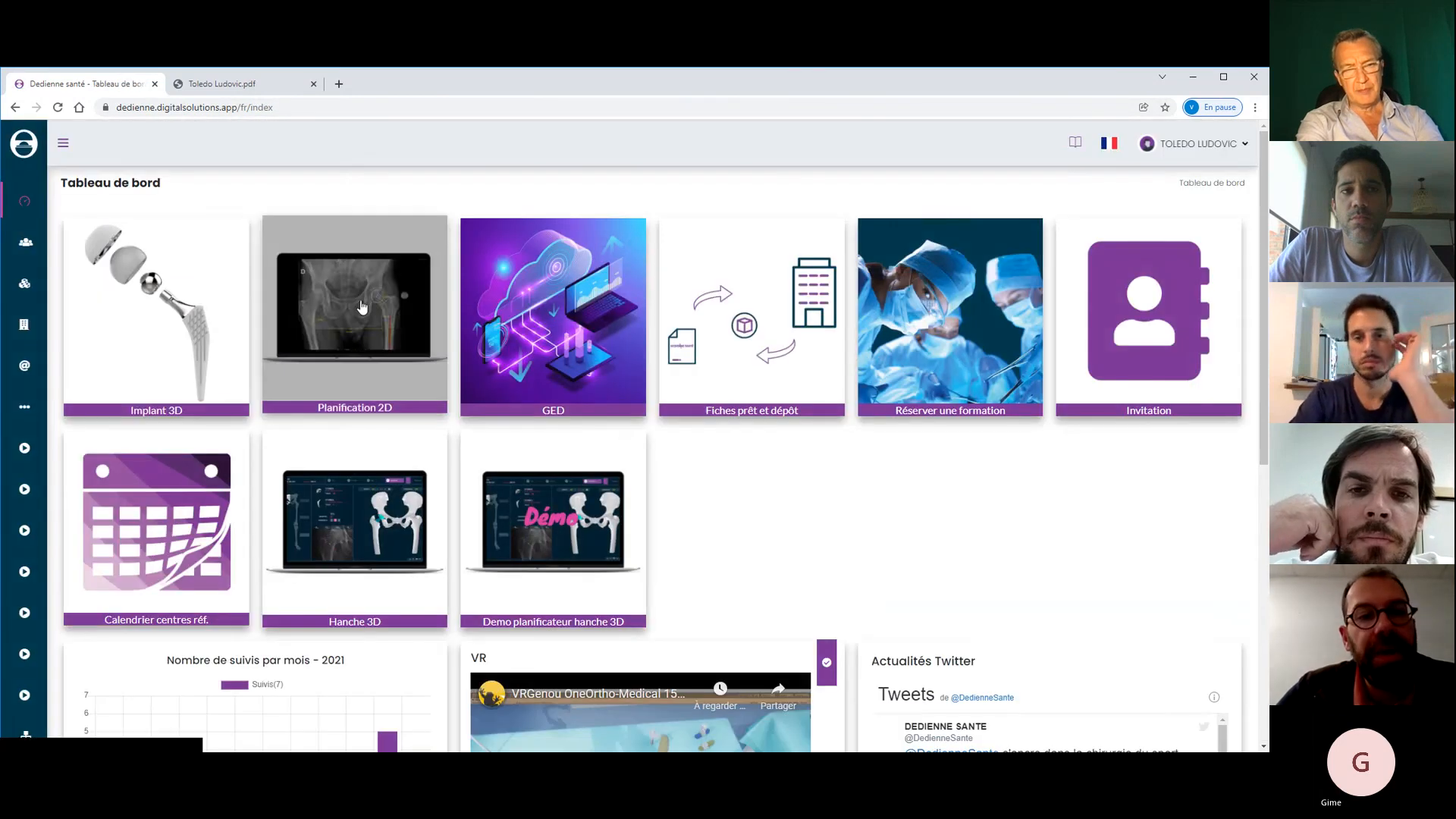
# - In Implant 3D, pick the Tige Vara sans ciment stem, Biolox Delta head, DM cementless cup and PE insert
pyautogui.click(161, 327)
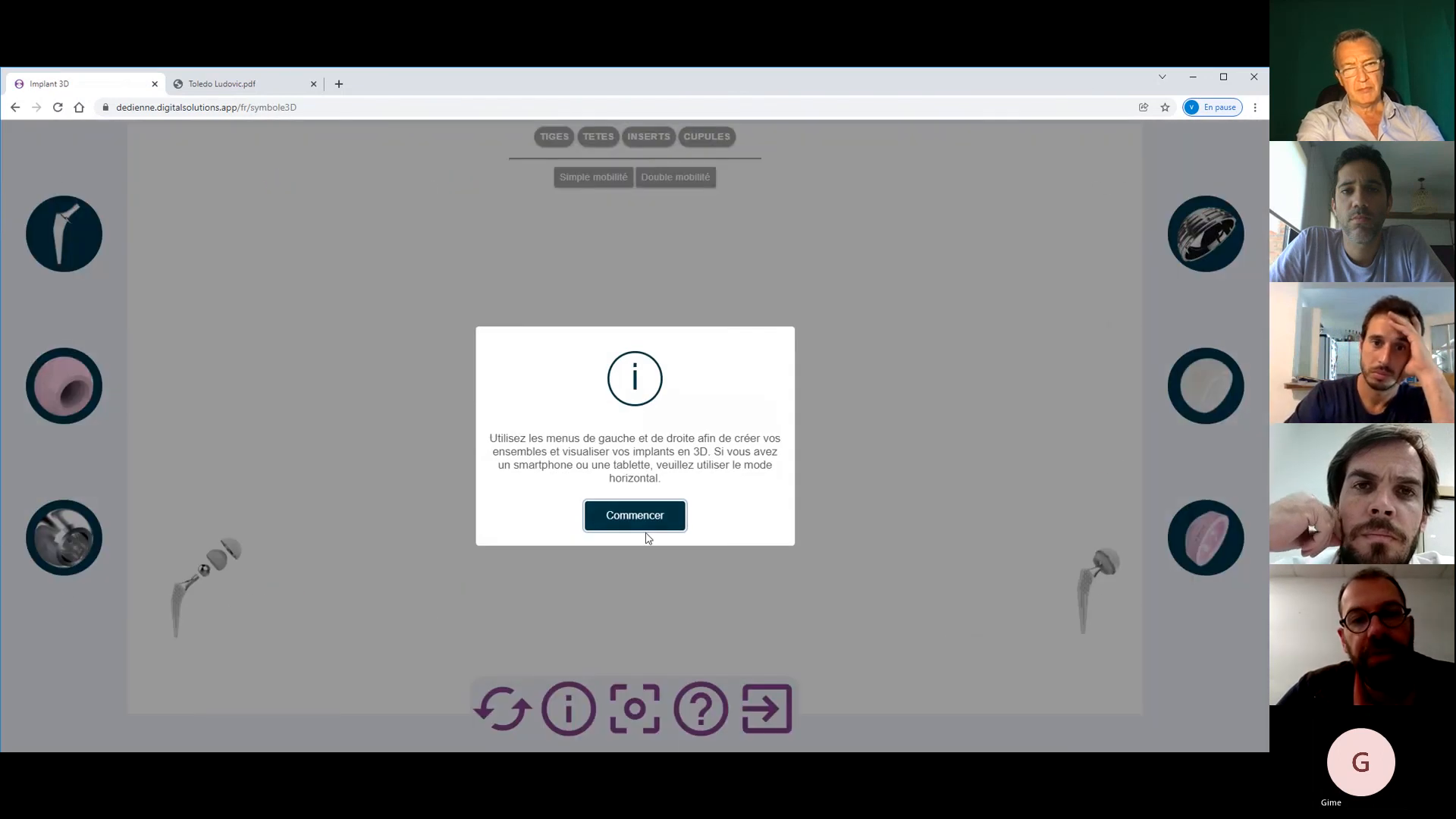
pyautogui.click(651, 524)
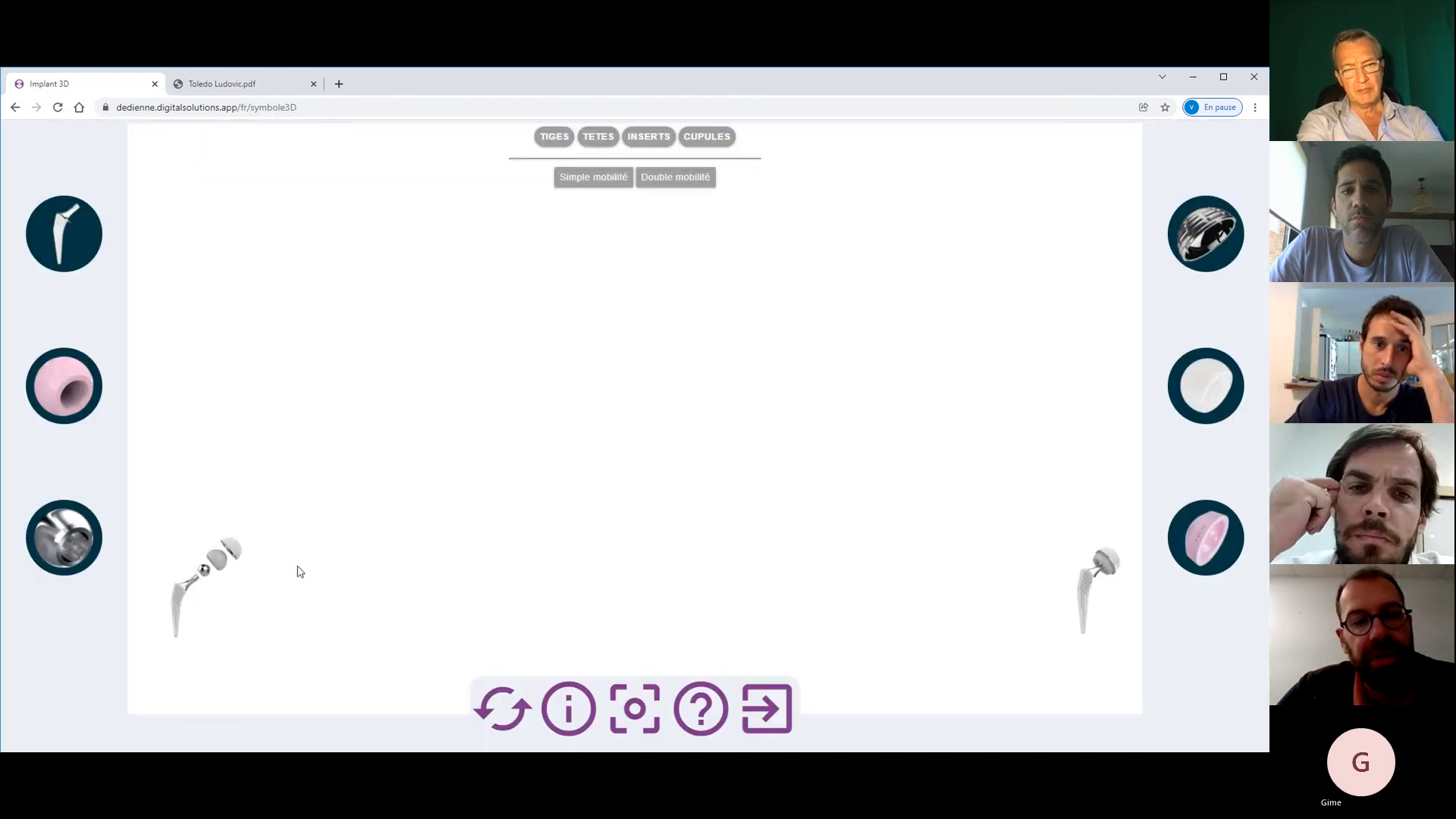
pyautogui.click(61, 244)
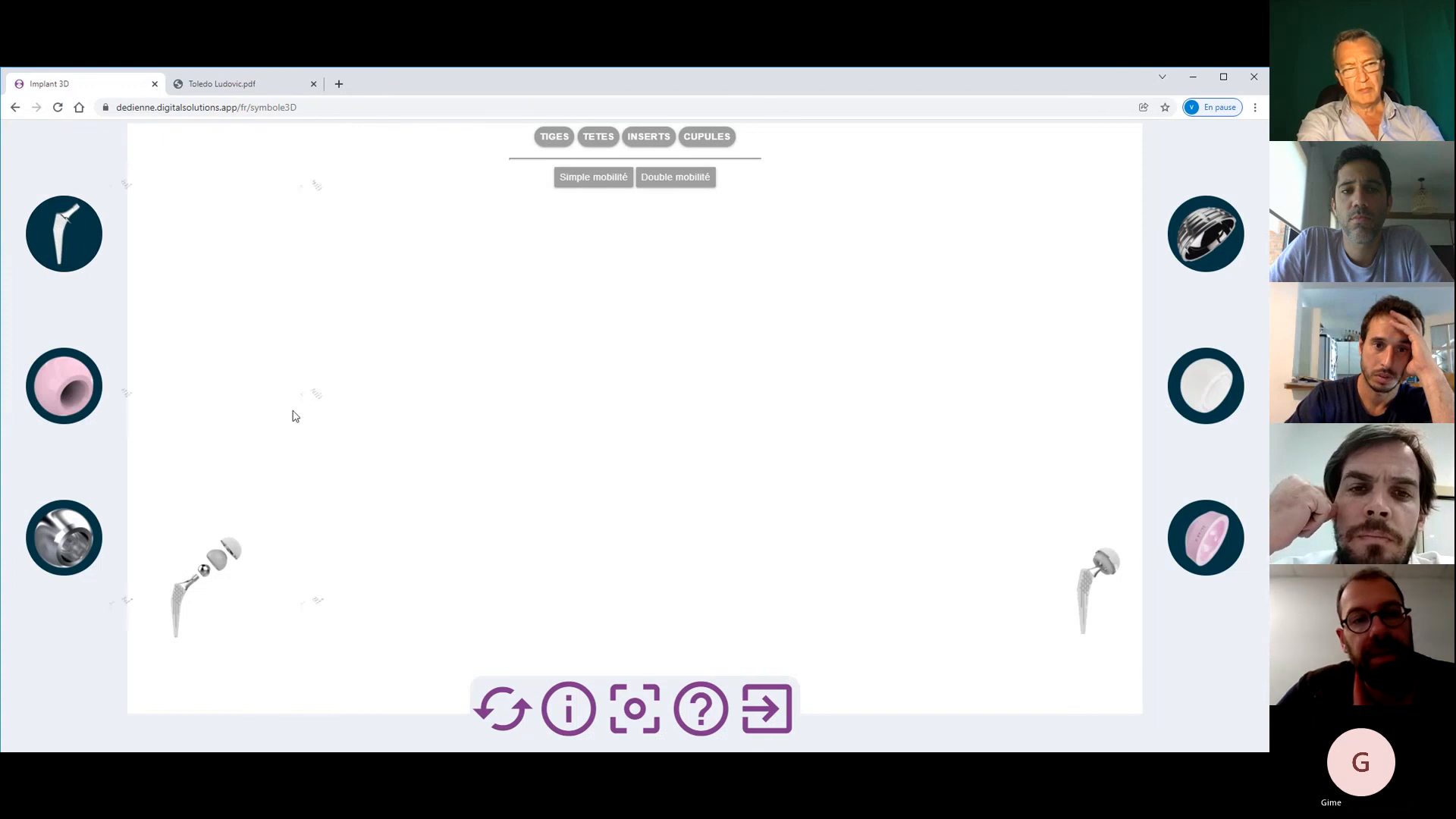
pyautogui.click(230, 414)
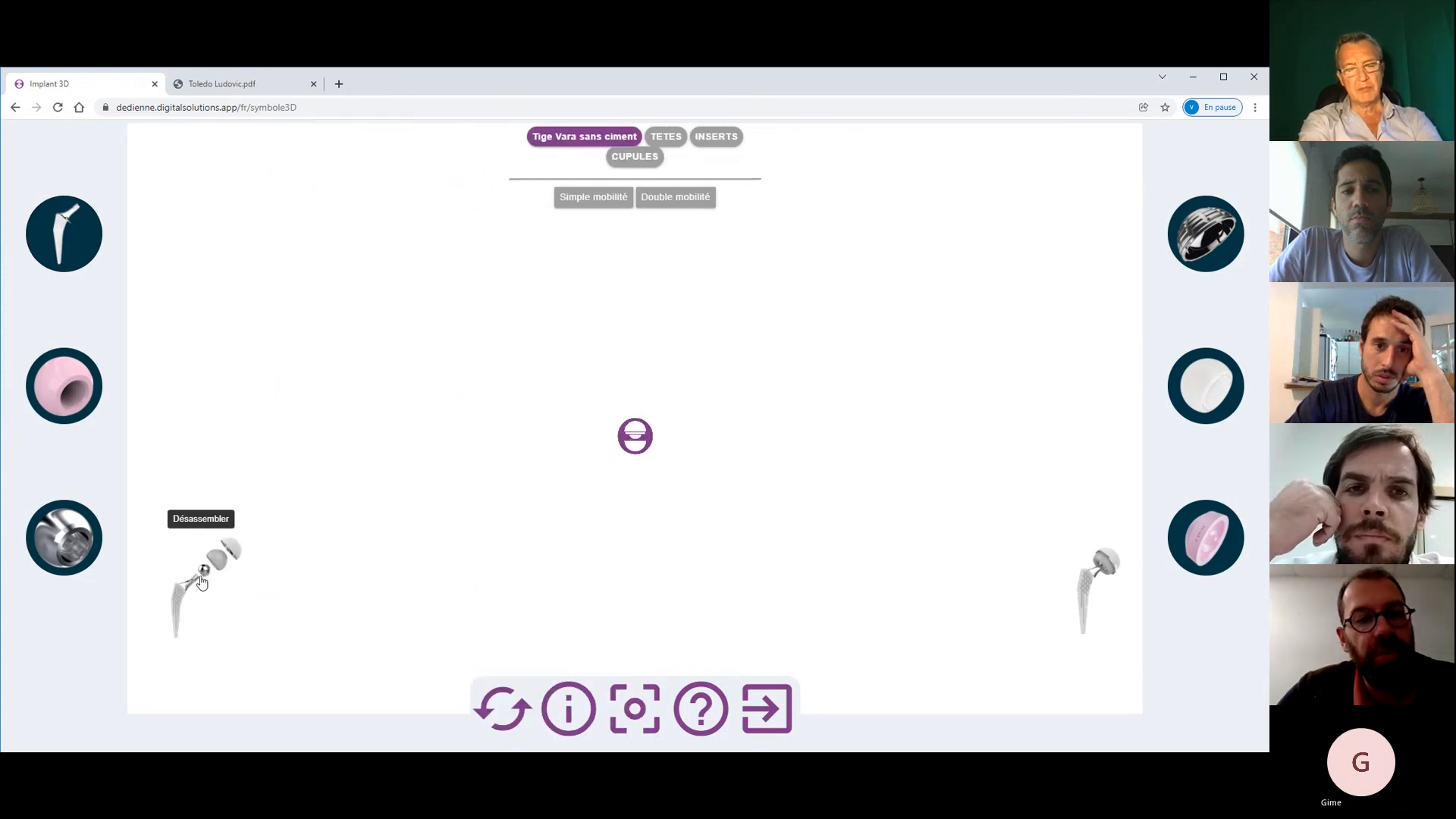
pyautogui.click(65, 379)
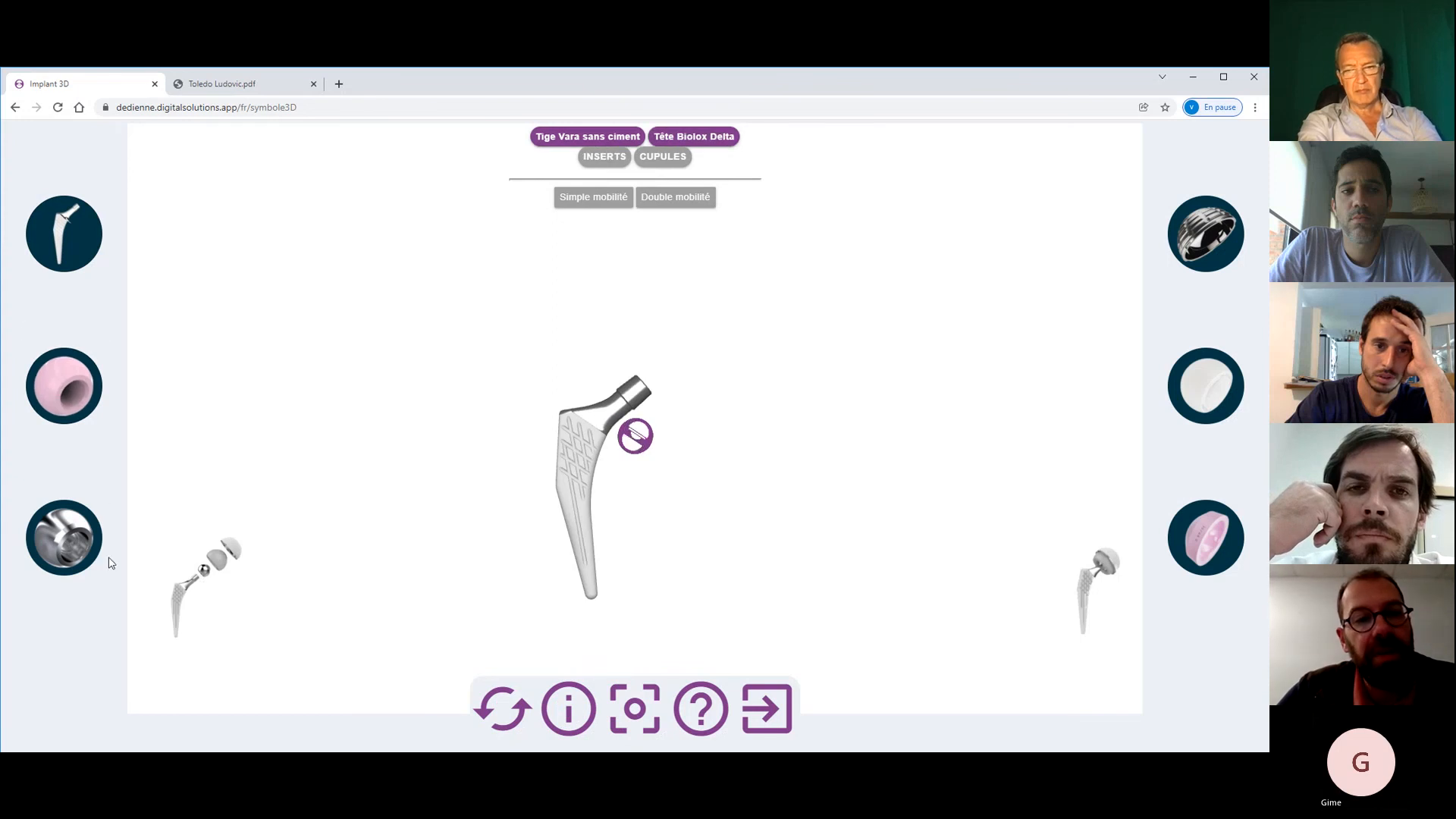
pyautogui.click(1181, 252)
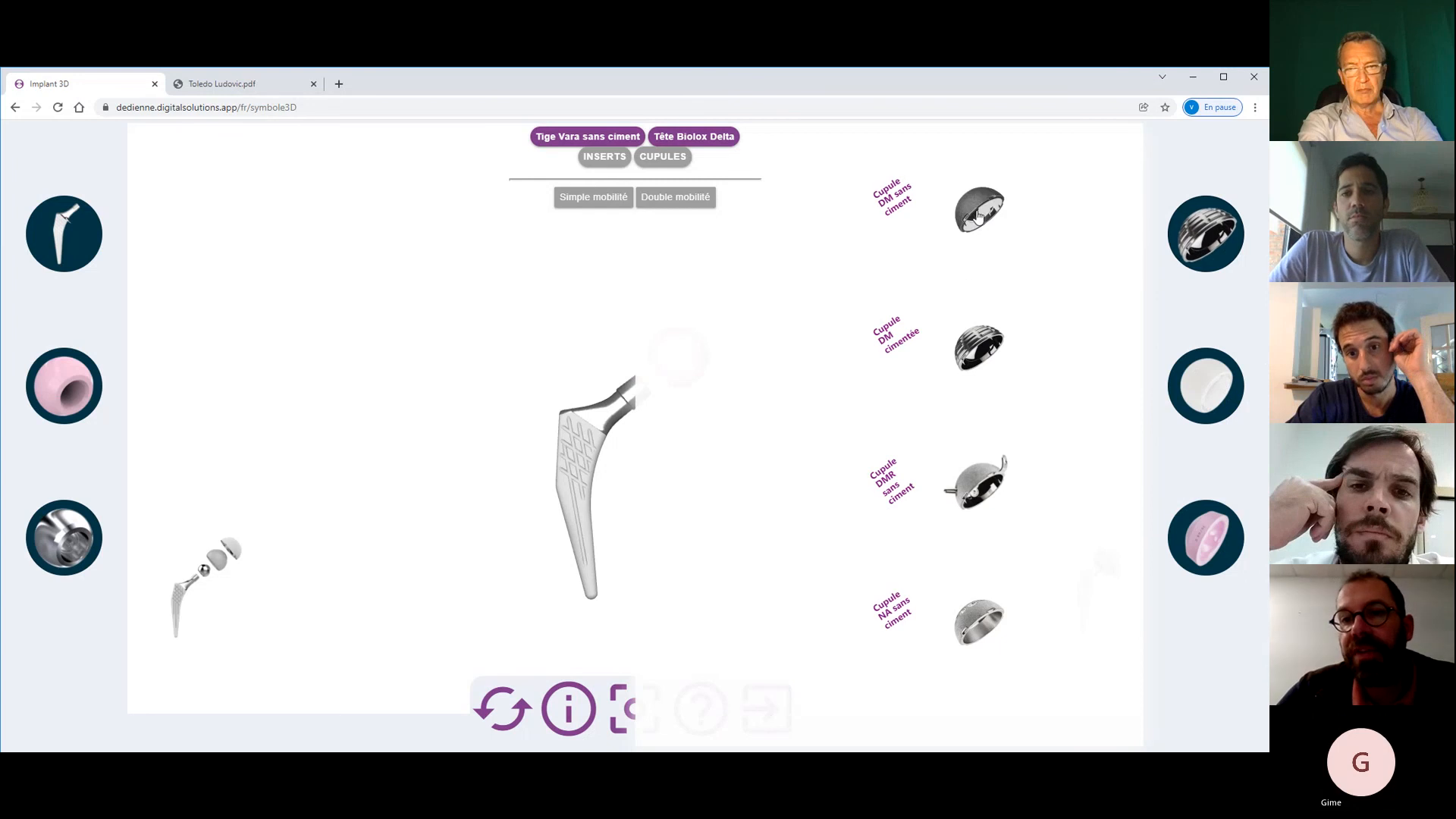
pyautogui.click(1212, 403)
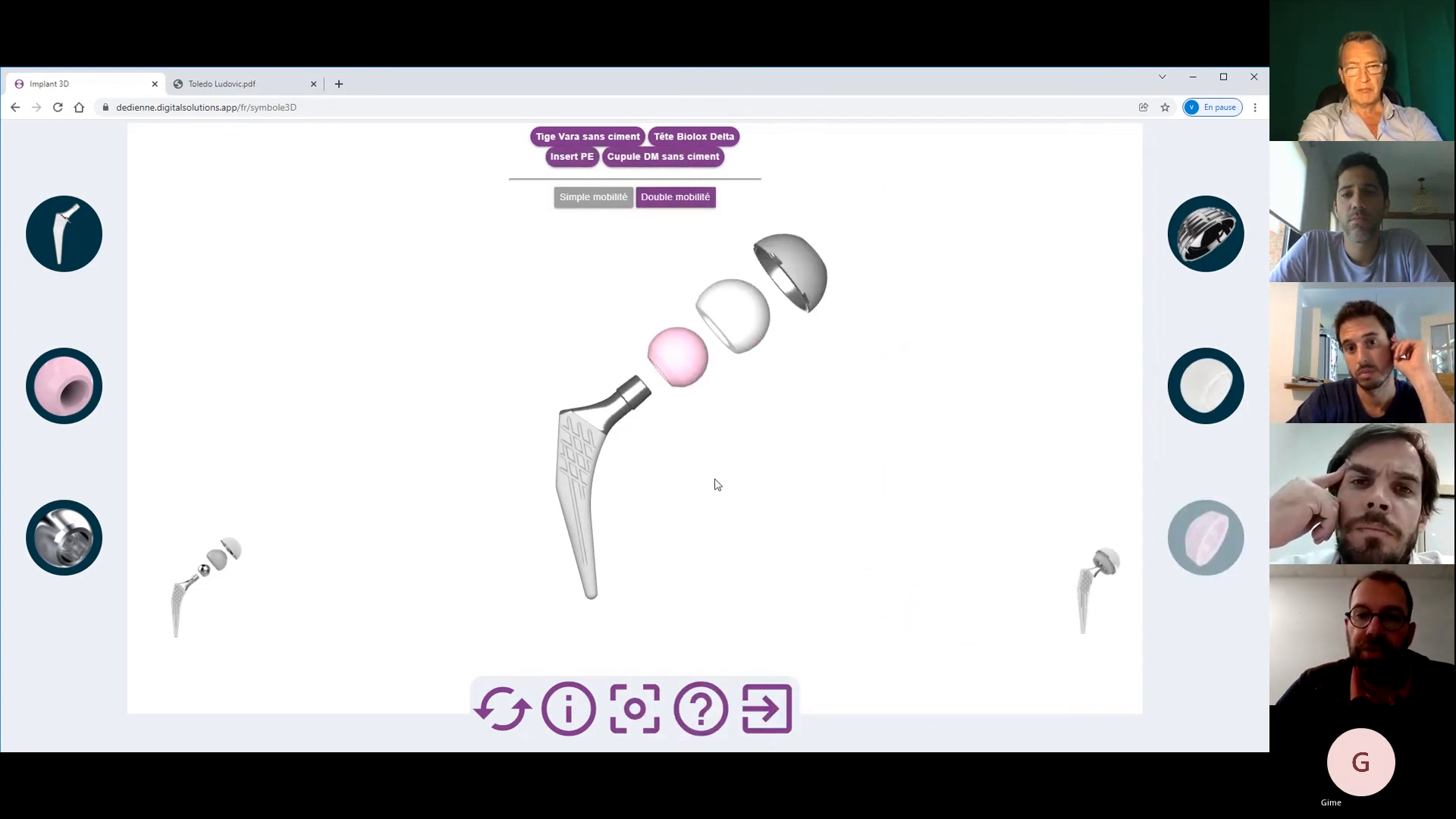
# - Assemble the prosthesis, orbit it, separate it again, and show the PDF report with Symbol T6 stem and T56 cup
pyautogui.moveTo(718, 483); pyautogui.dragTo(619, 482)
pyautogui.click(1089, 595)
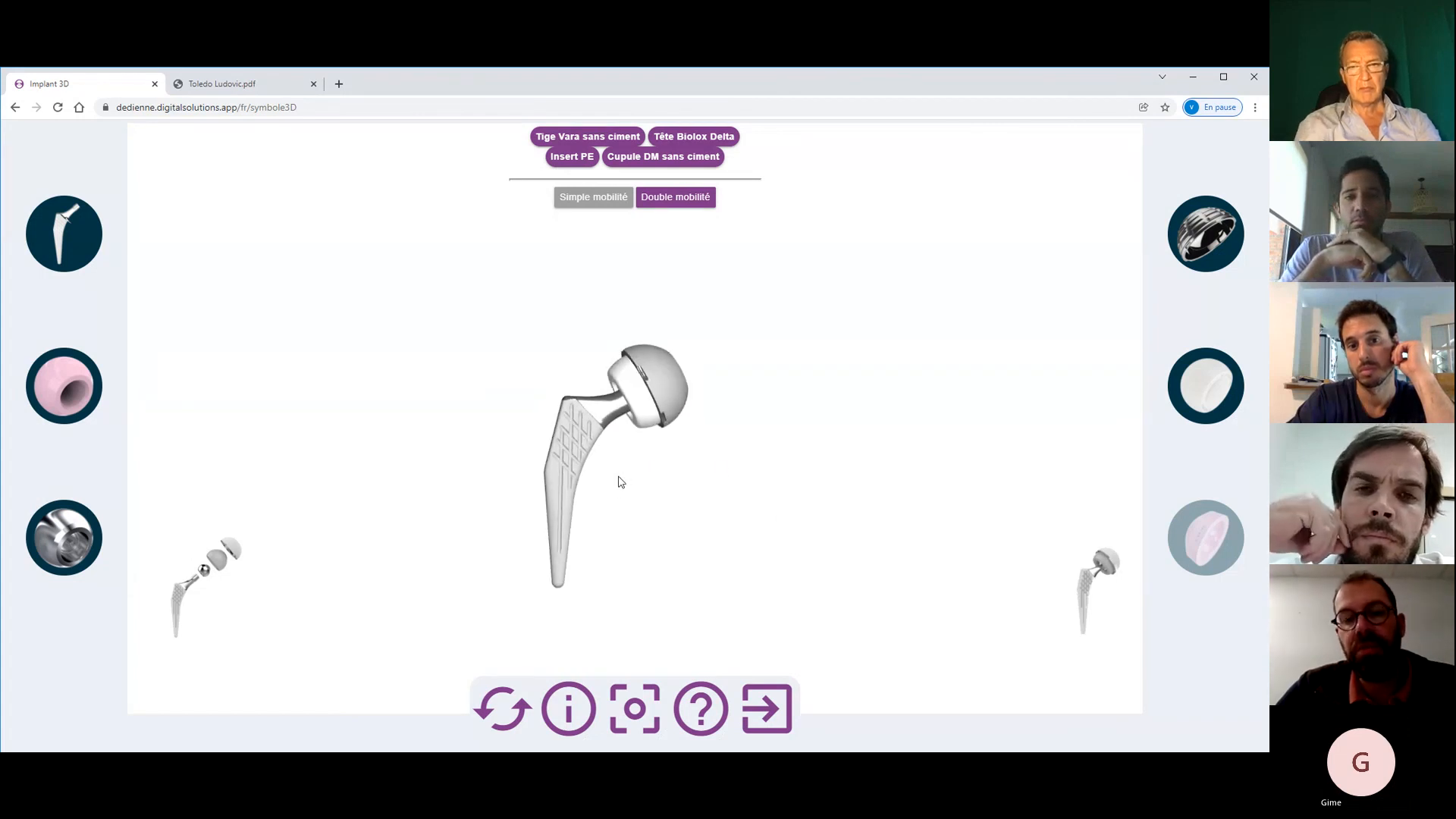
pyautogui.moveTo(648, 435); pyautogui.dragTo(322, 458)
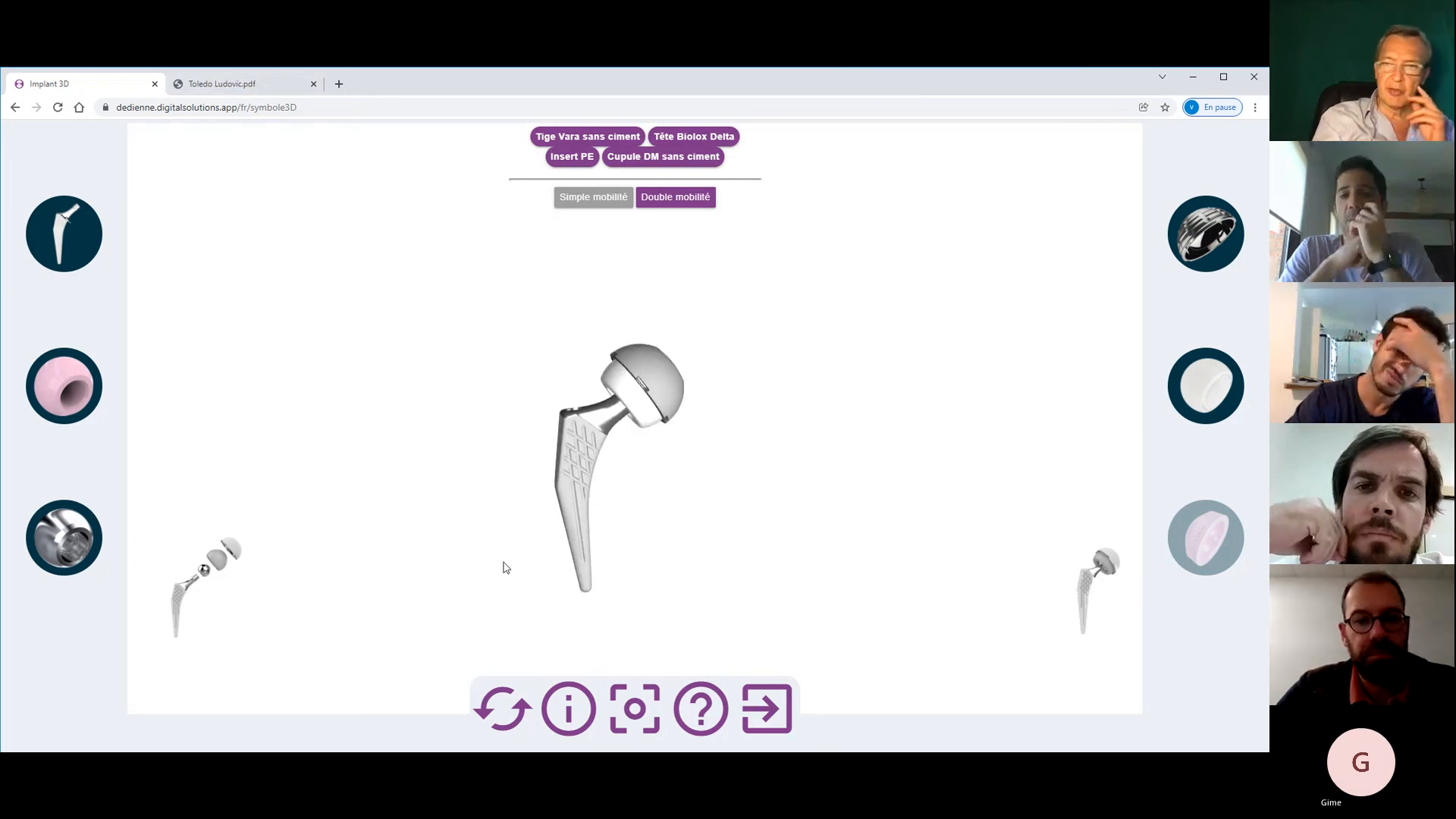
pyautogui.click(216, 544)
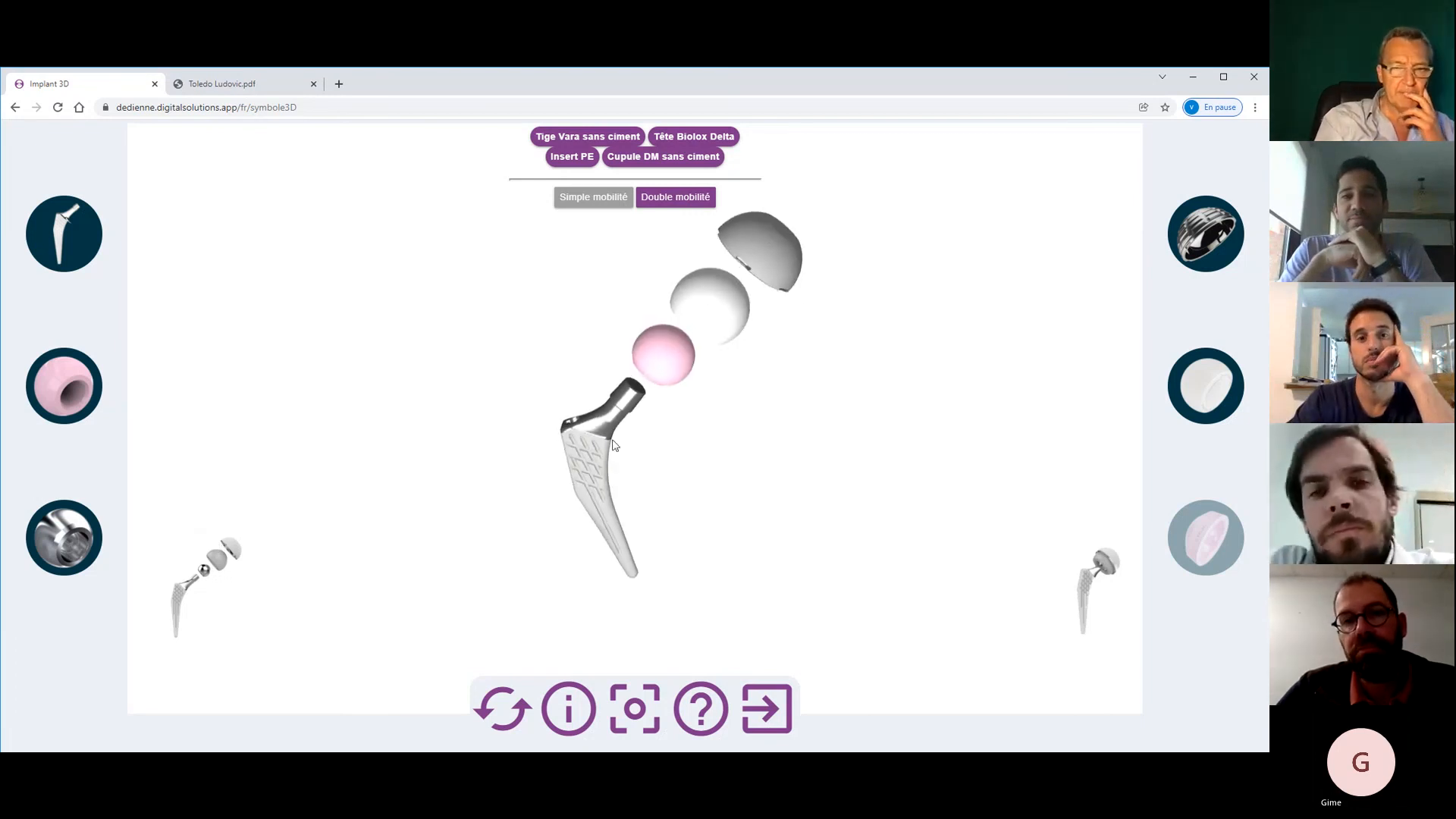
pyautogui.click(228, 81)
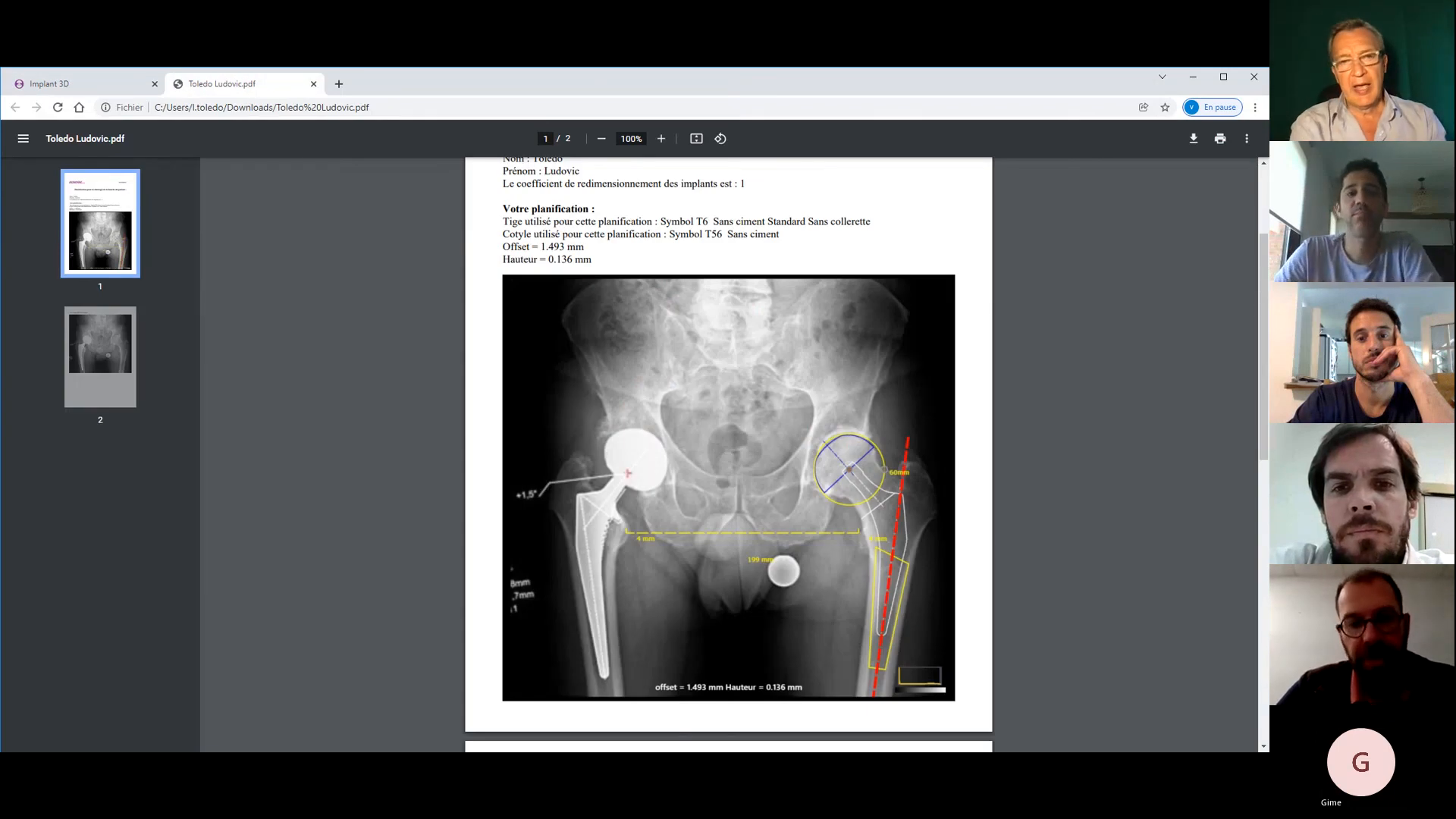